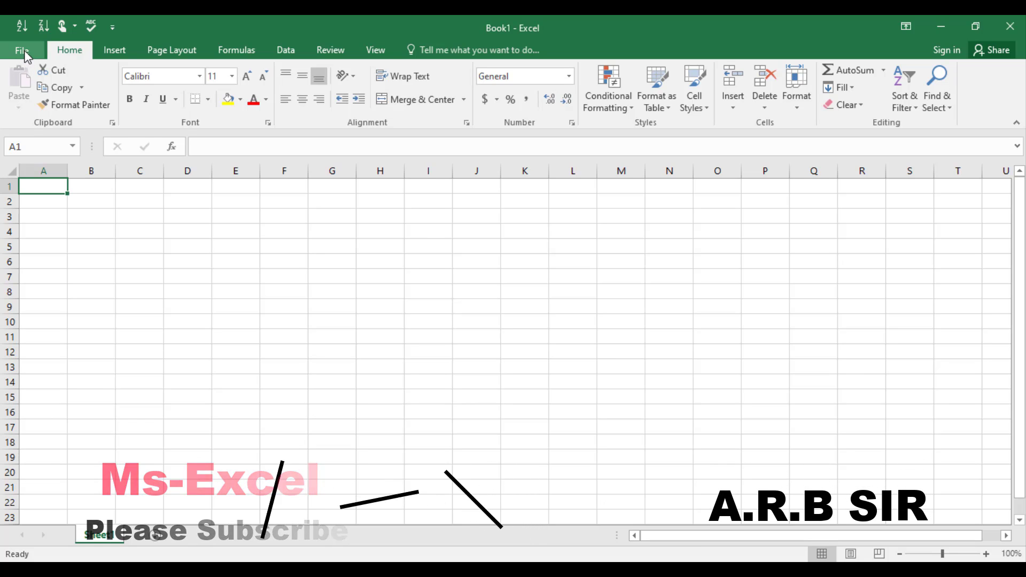
Step: Look through the File view and the workbook Info protection options, then return to the empty worksheet
left_click(23, 50)
left_click(30, 48)
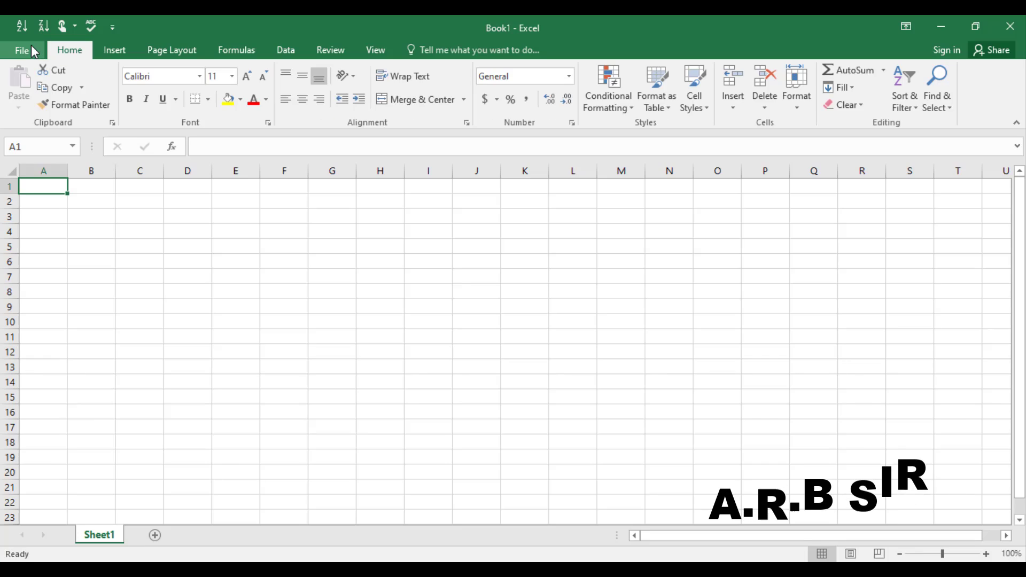
left_click(32, 50)
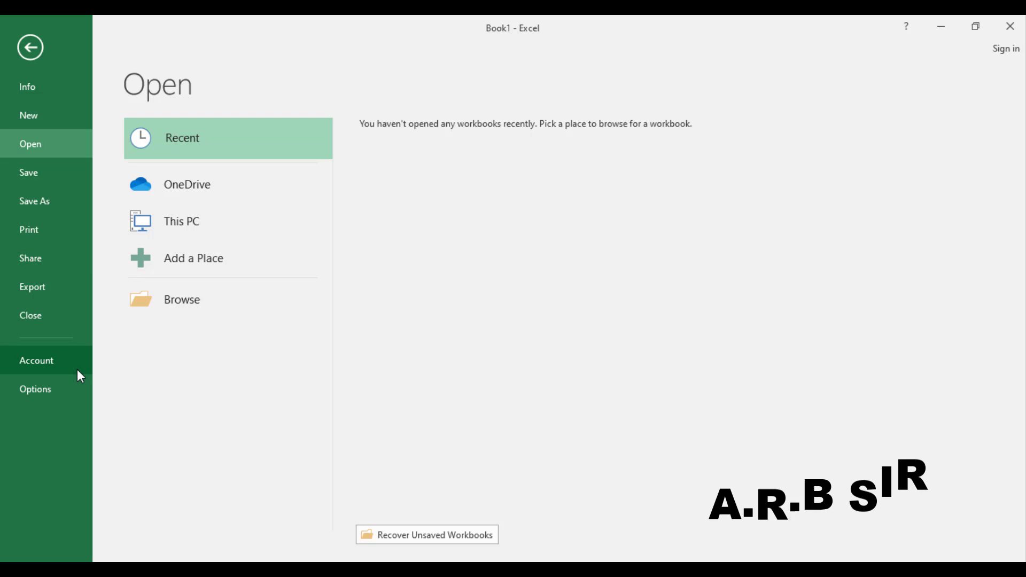
left_click(27, 47)
left_click(27, 49)
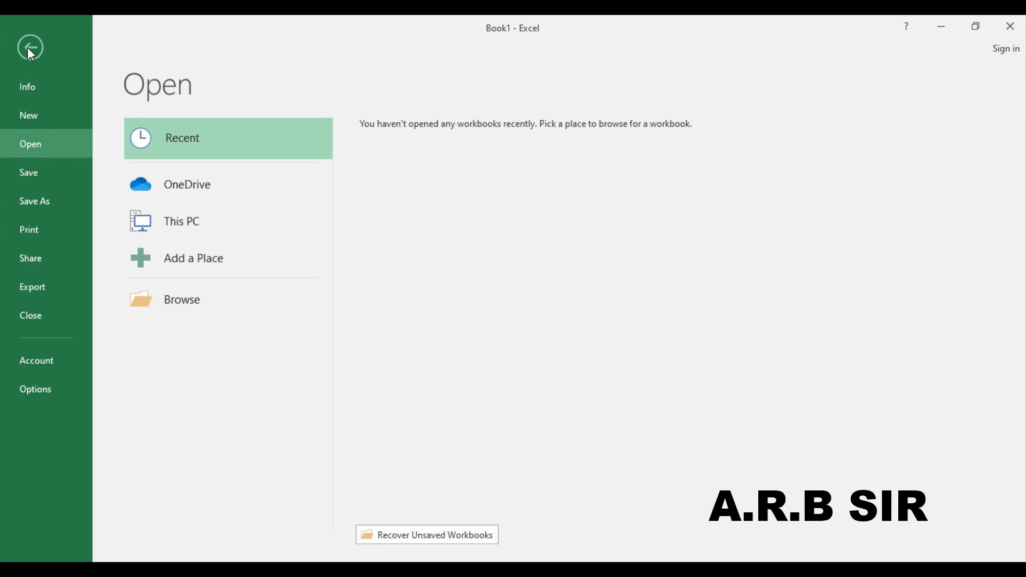
left_click(30, 91)
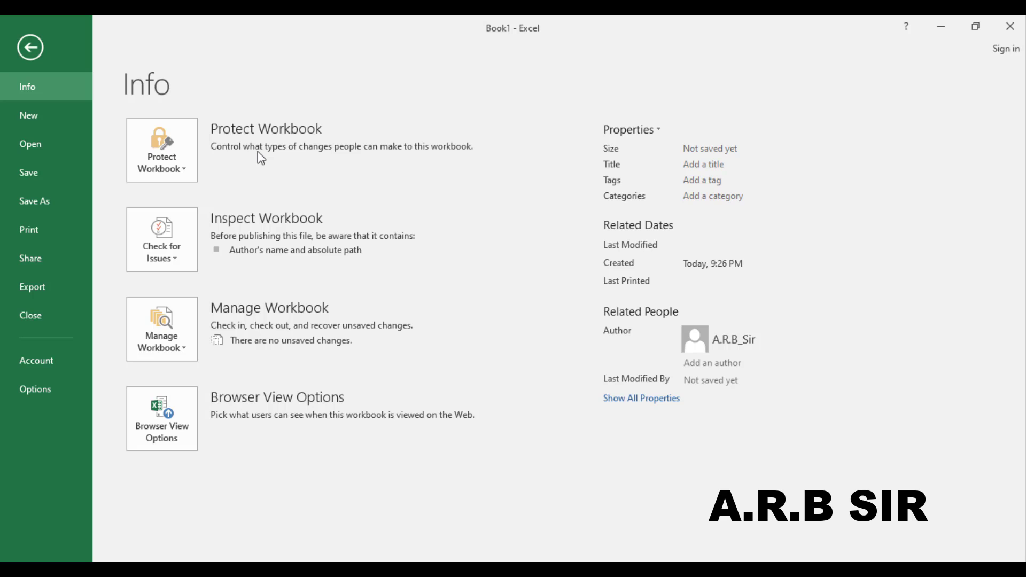
left_click(33, 48)
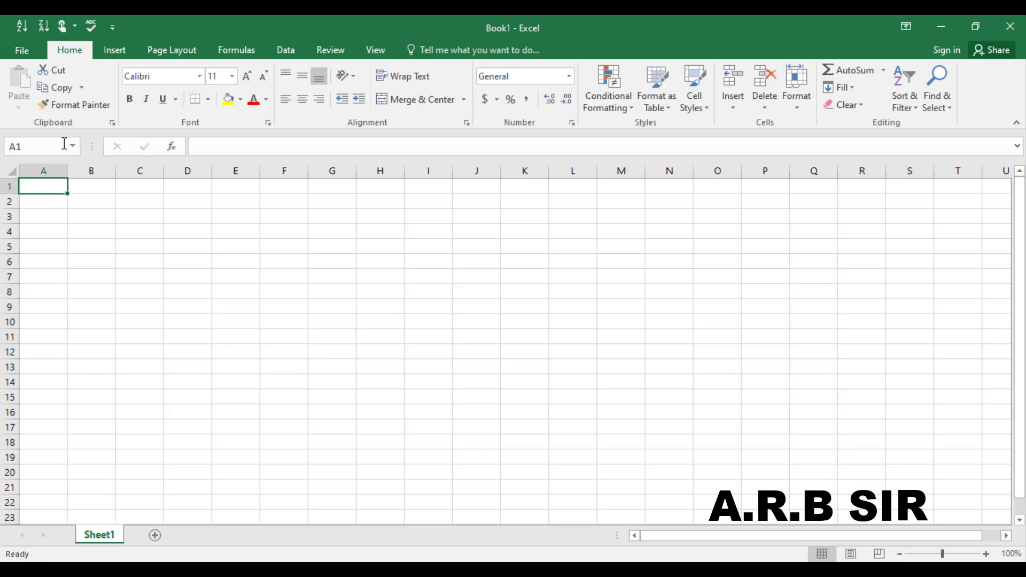
Step: Merge and centre A1:D5 and enter the text ARB SIR in it
left_click_drag(43, 185, 202, 248)
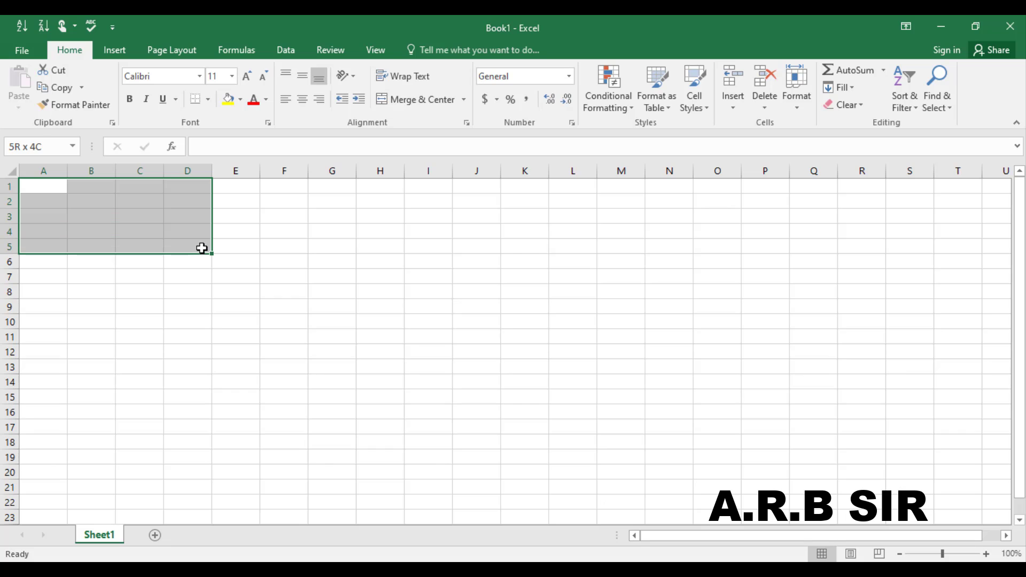
left_click(410, 106)
left_click(268, 140)
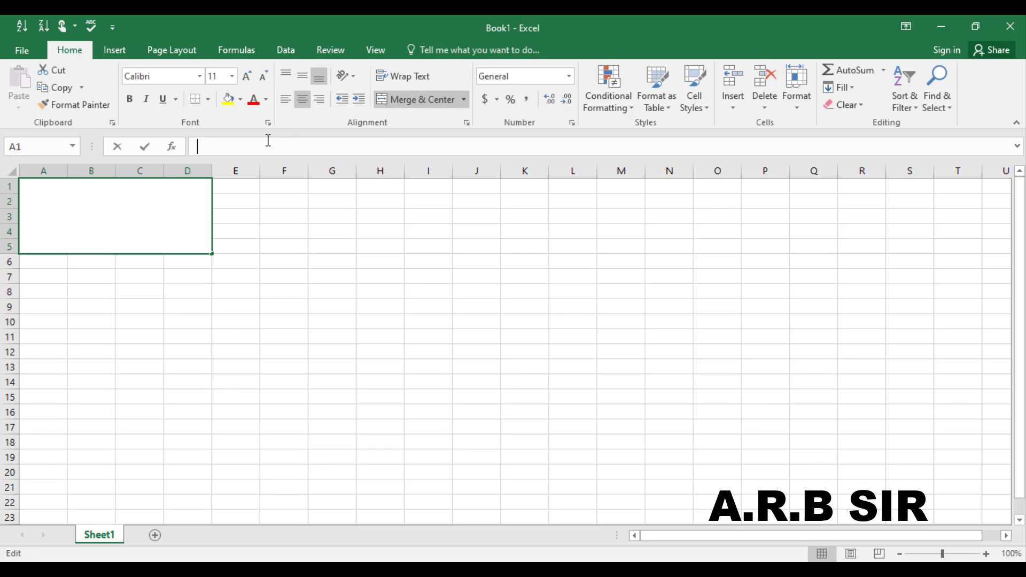
type("ARB")
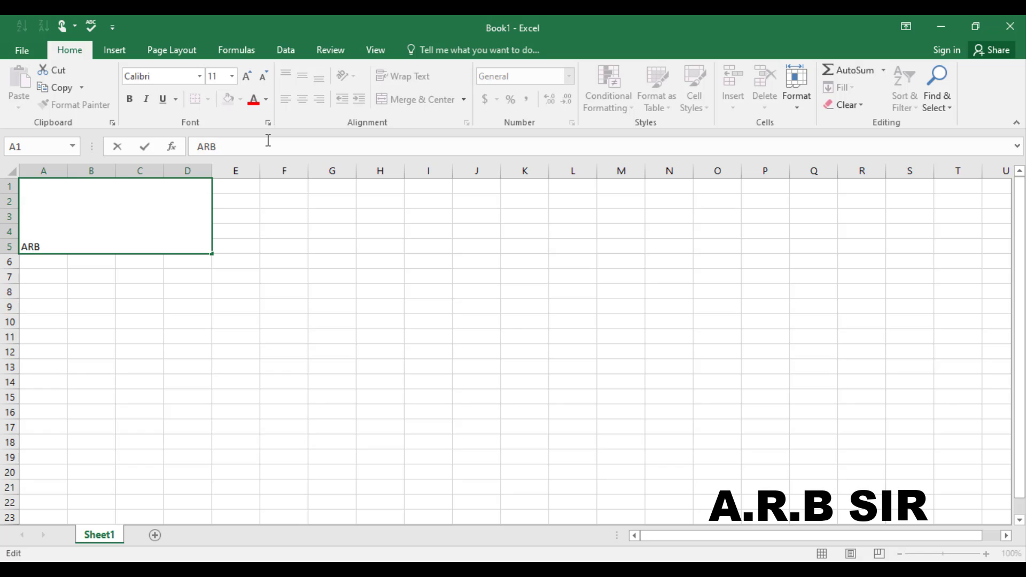
type(" SIR")
key("BackSpace")
type("IR")
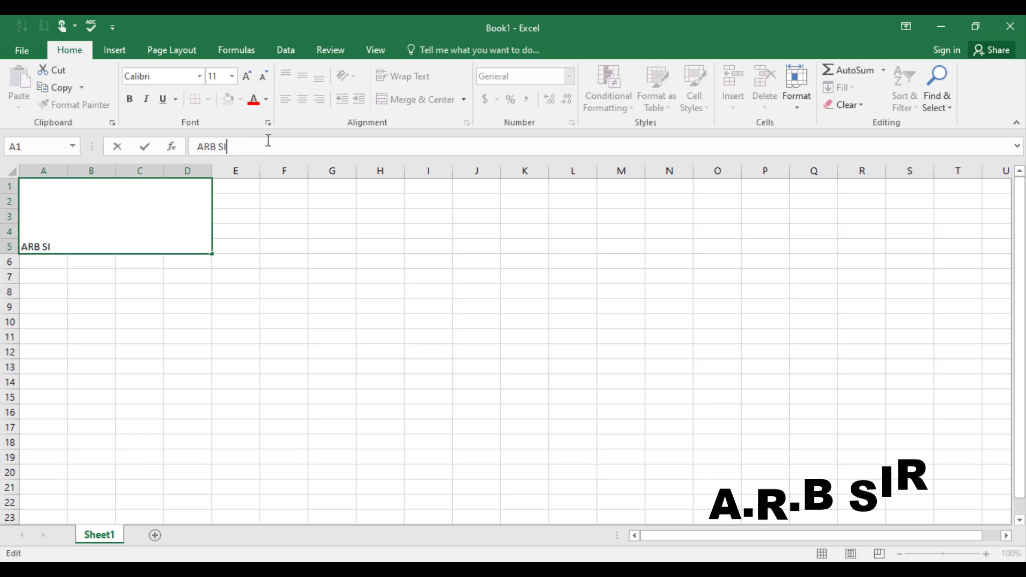
left_click(256, 259)
Step: Set the ARB SIR heading to font size 48
left_click(80, 201)
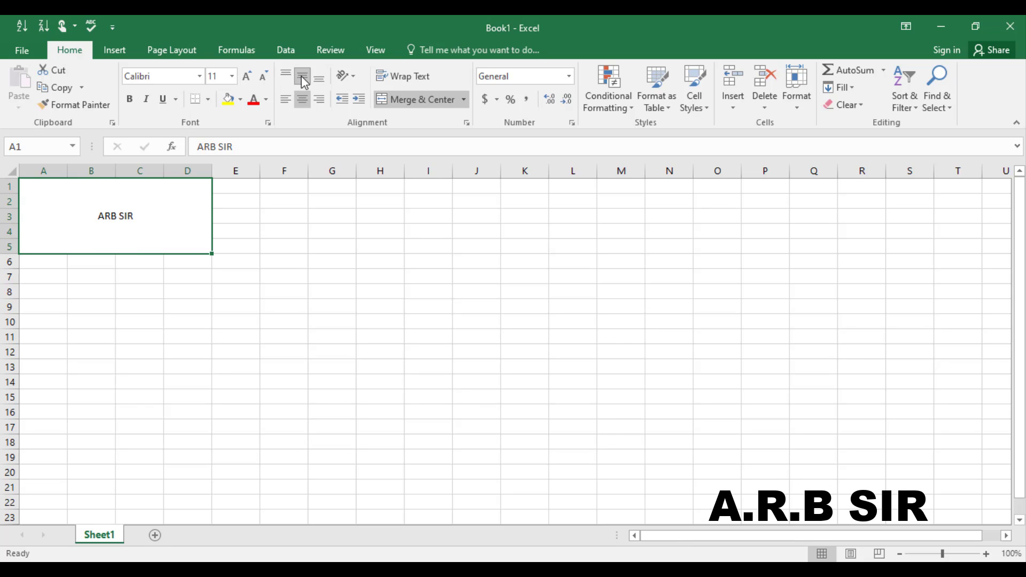
left_click(232, 77)
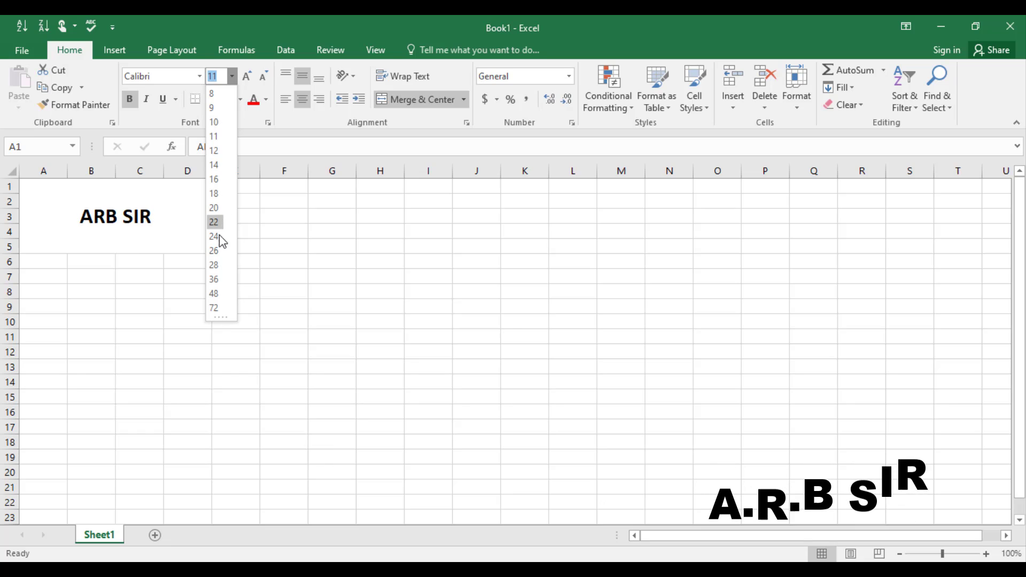
left_click(214, 293)
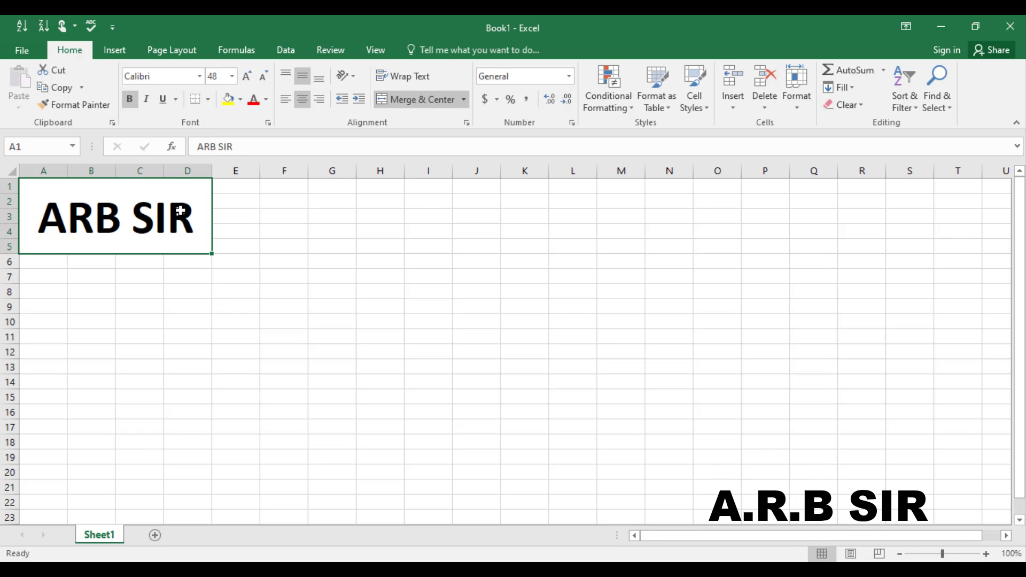
Step: Apply All Borders to the range A1:F9
left_click(208, 99)
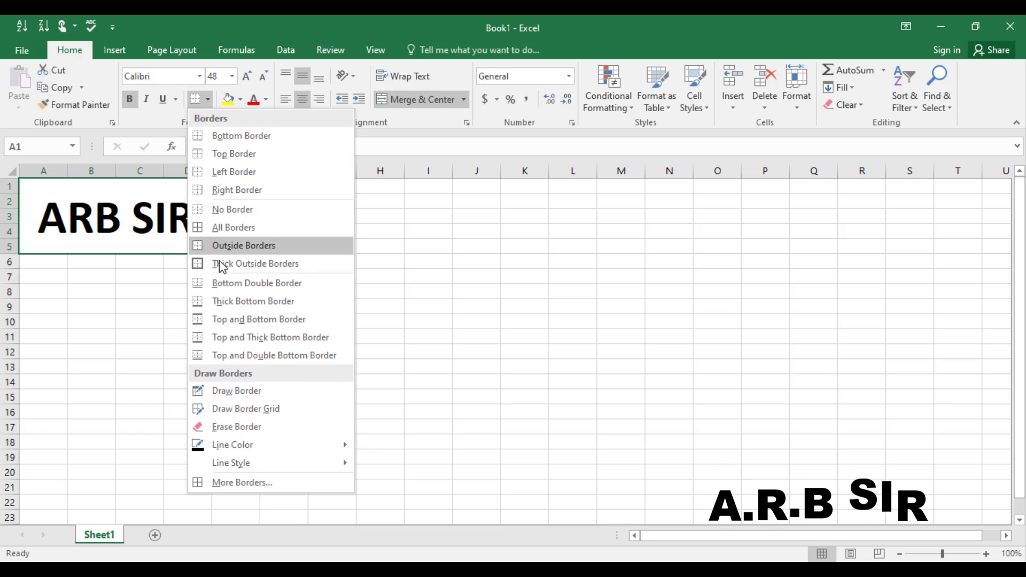
left_click(160, 263)
left_click_drag(41, 190, 289, 305)
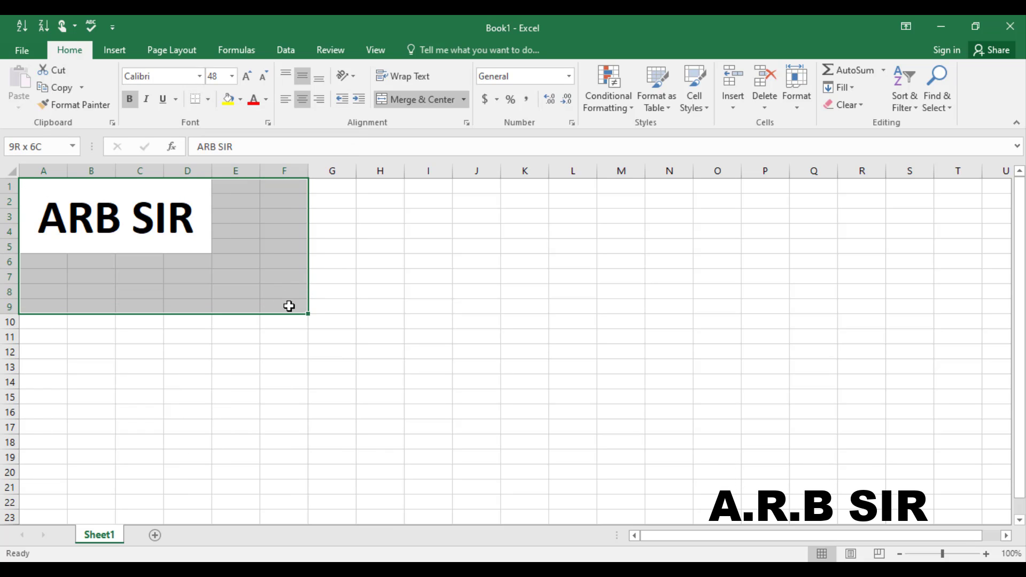
left_click(207, 100)
left_click(222, 225)
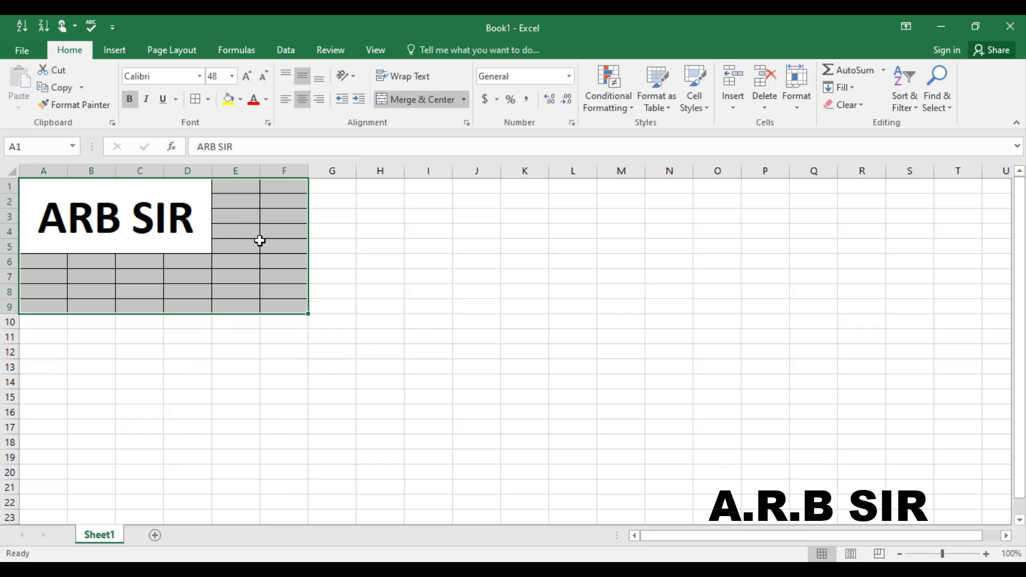
left_click(416, 321)
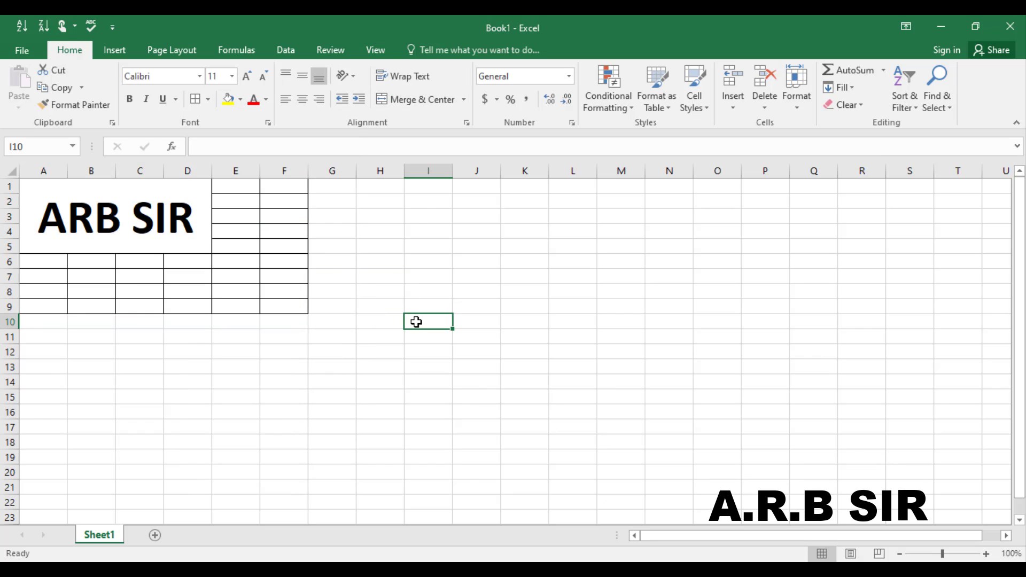
Step: Mark Book1 as final via Protect Workbook and save it to the Desktop
left_click(18, 54)
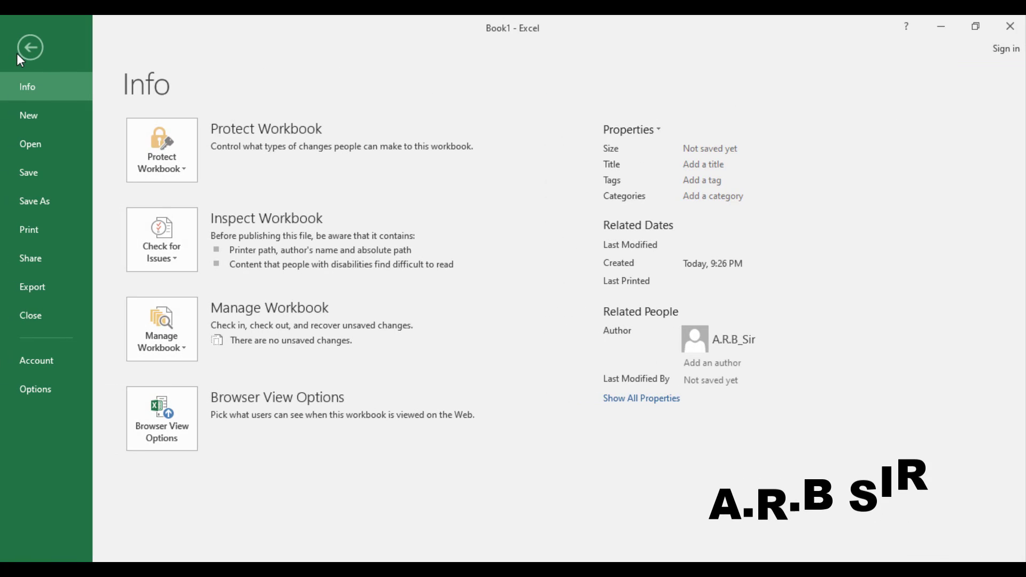
left_click(185, 159)
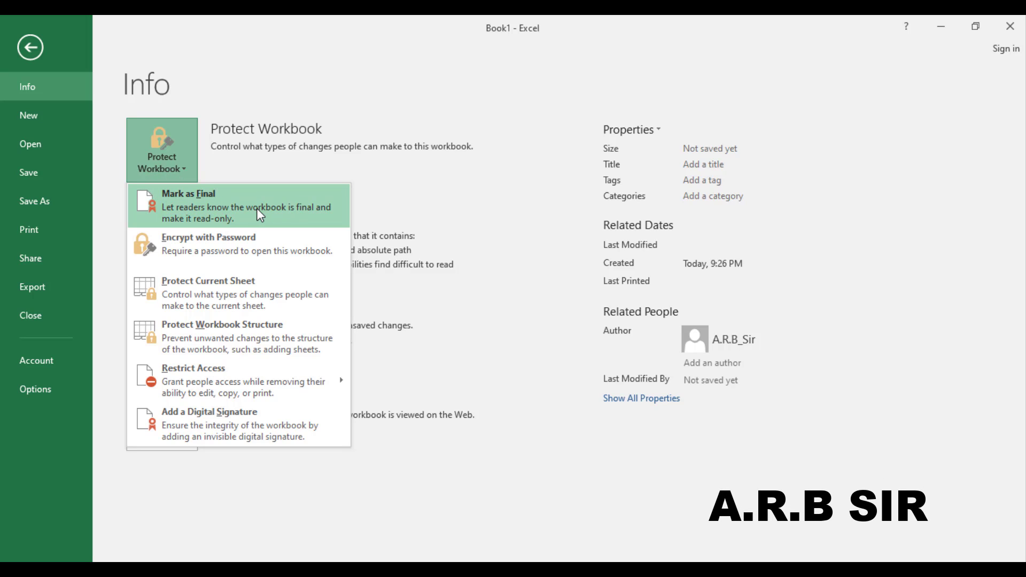
left_click(230, 223)
key("Return")
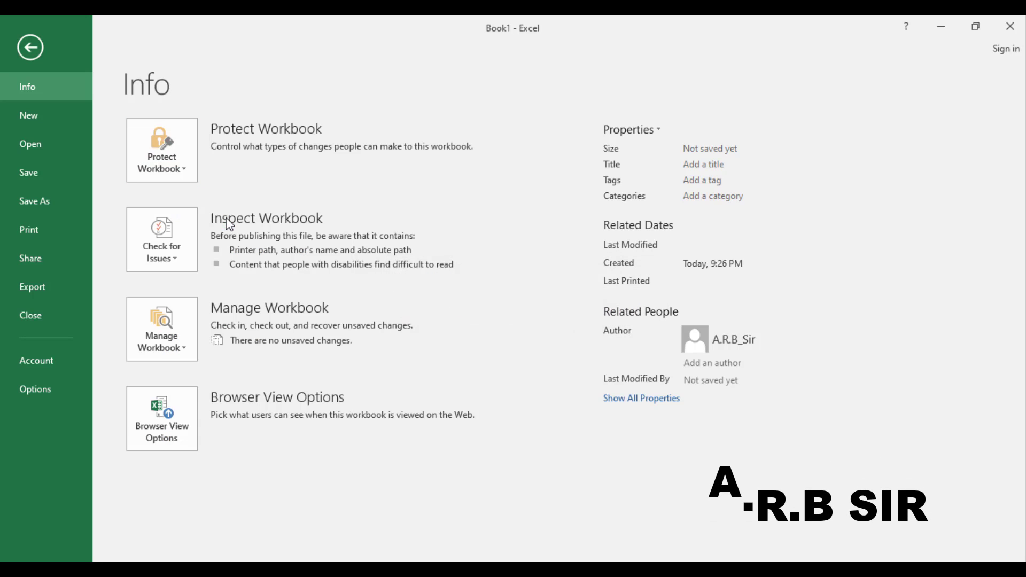
left_click(59, 145)
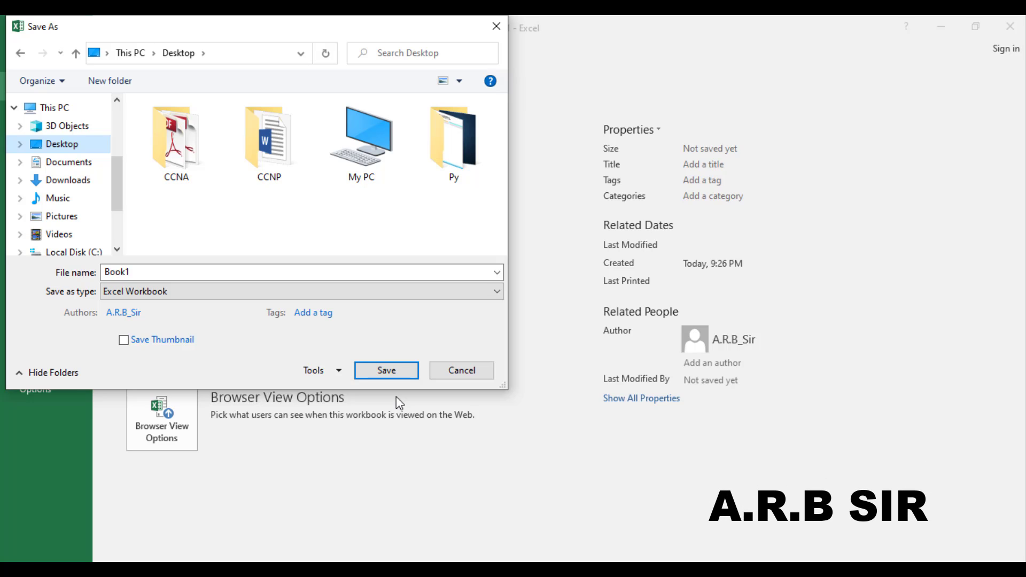
left_click(384, 368)
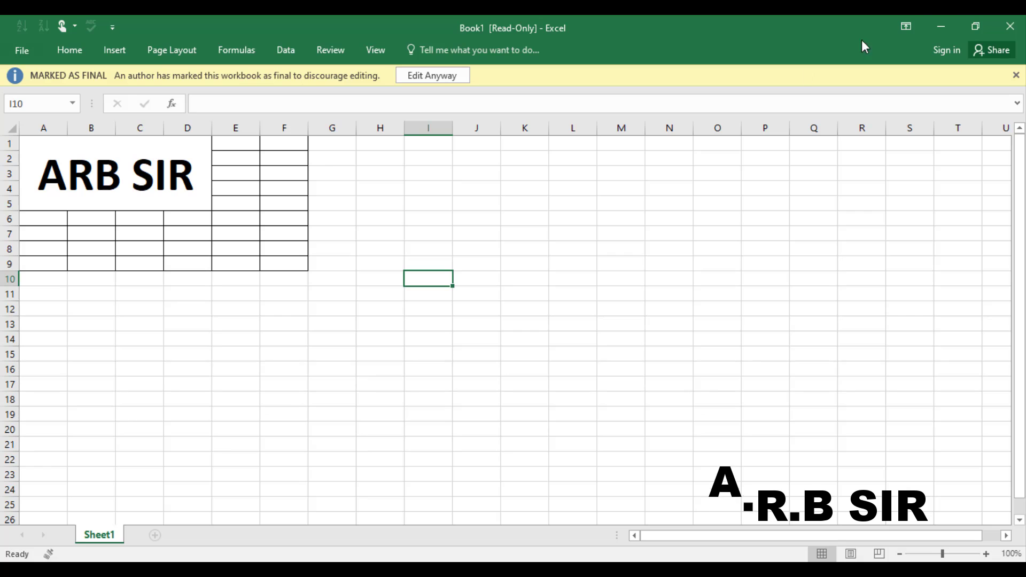
Step: Close Excel, refresh the desktop, move Book1 to the centre and reopen it, dismissing the activation prompt
left_click(1011, 27)
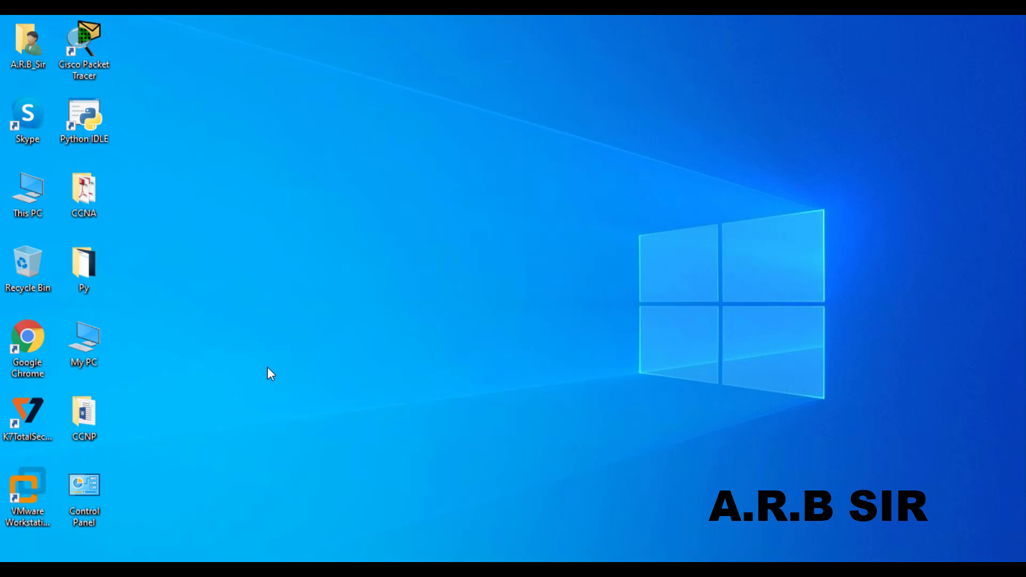
right_click(253, 375)
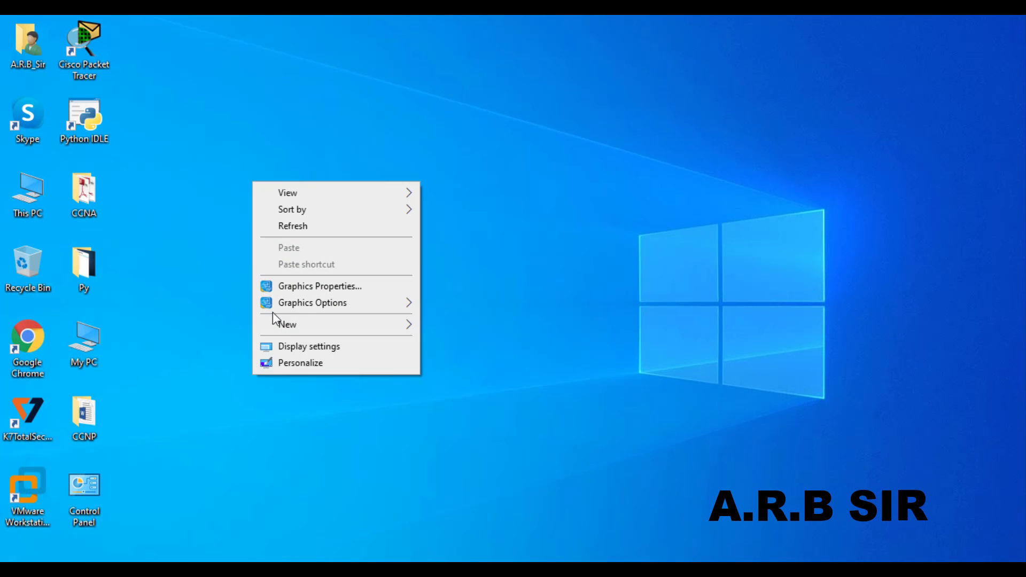
left_click(282, 225)
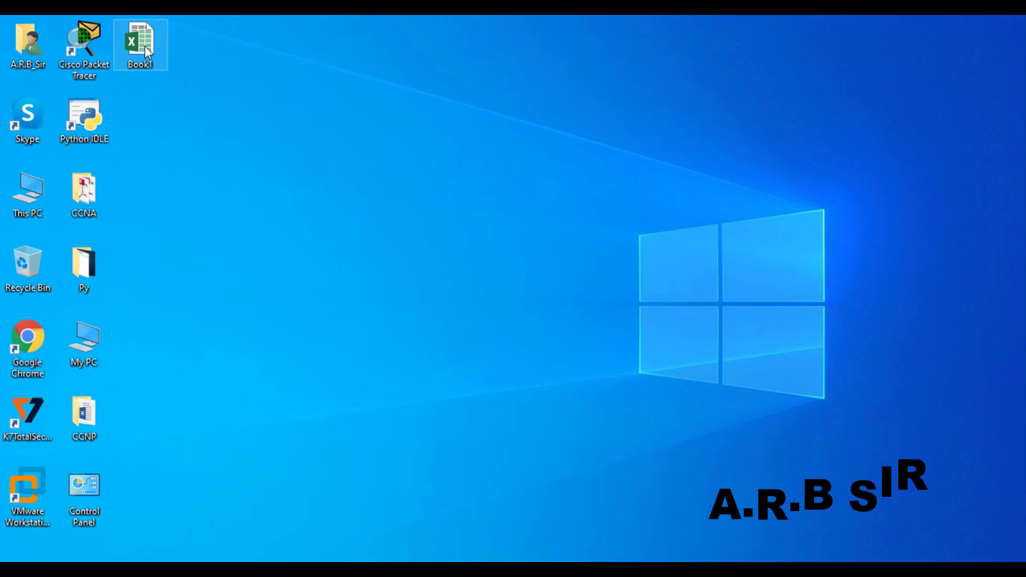
left_click_drag(145, 46, 540, 196)
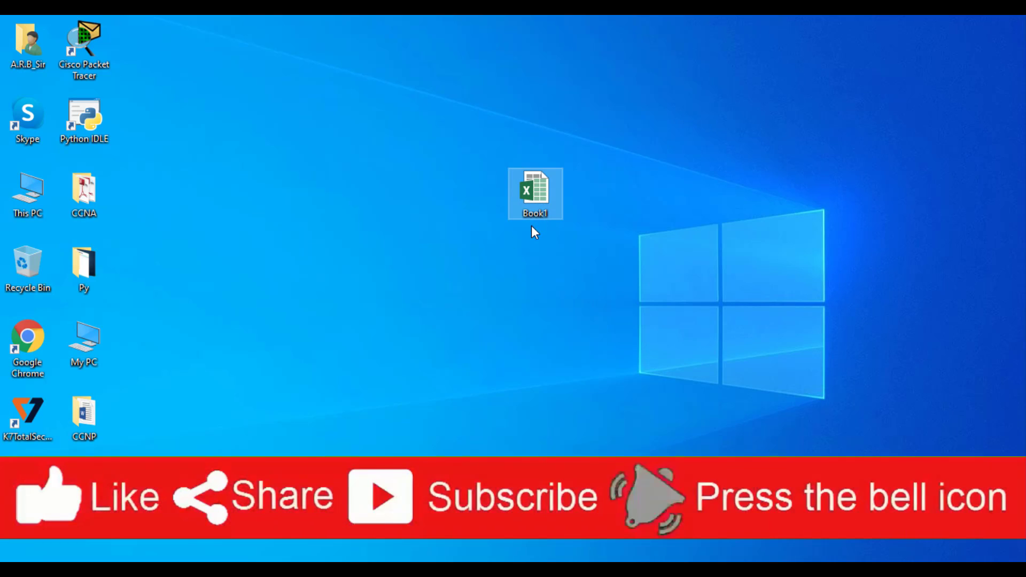
double_click(543, 183)
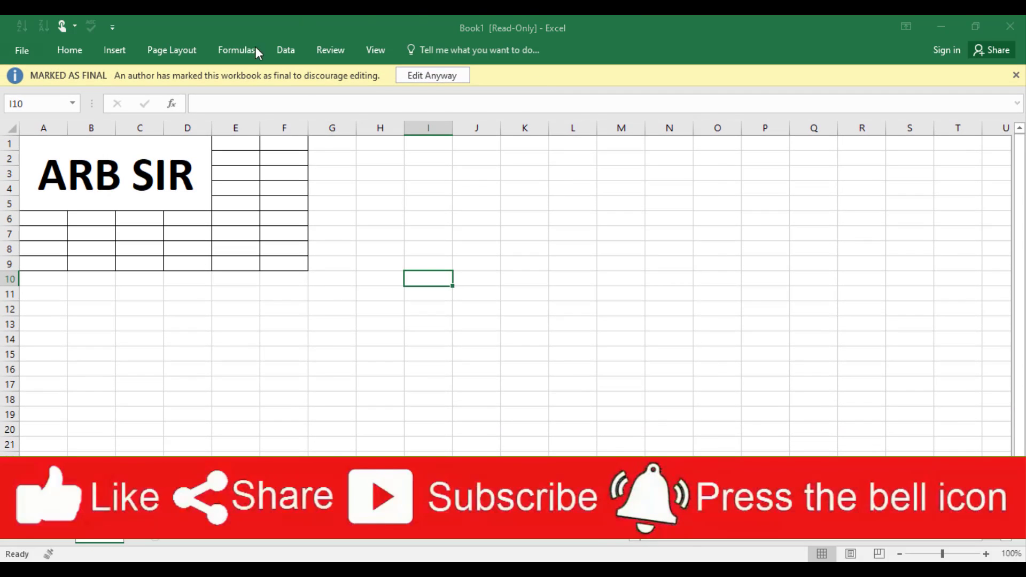
left_click(662, 443)
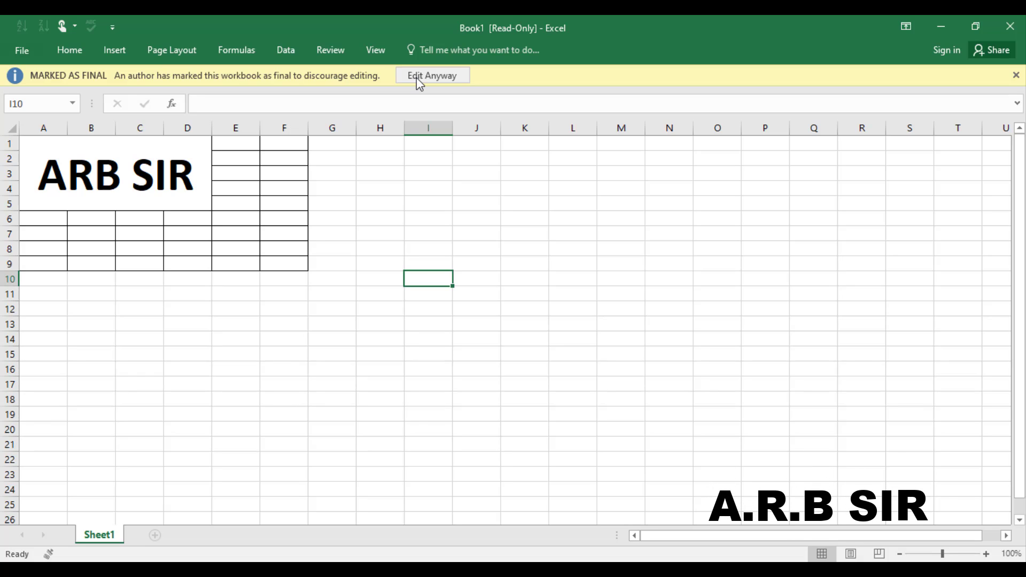
Step: Enable editing, encrypt Book1 with a password entered and confirmed, then close the window
left_click(422, 75)
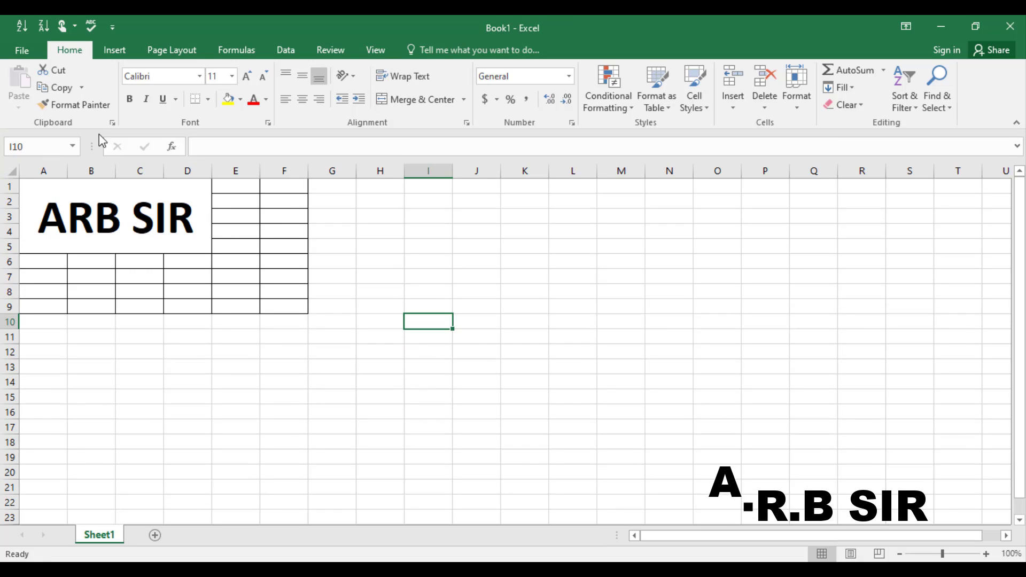
left_click(19, 51)
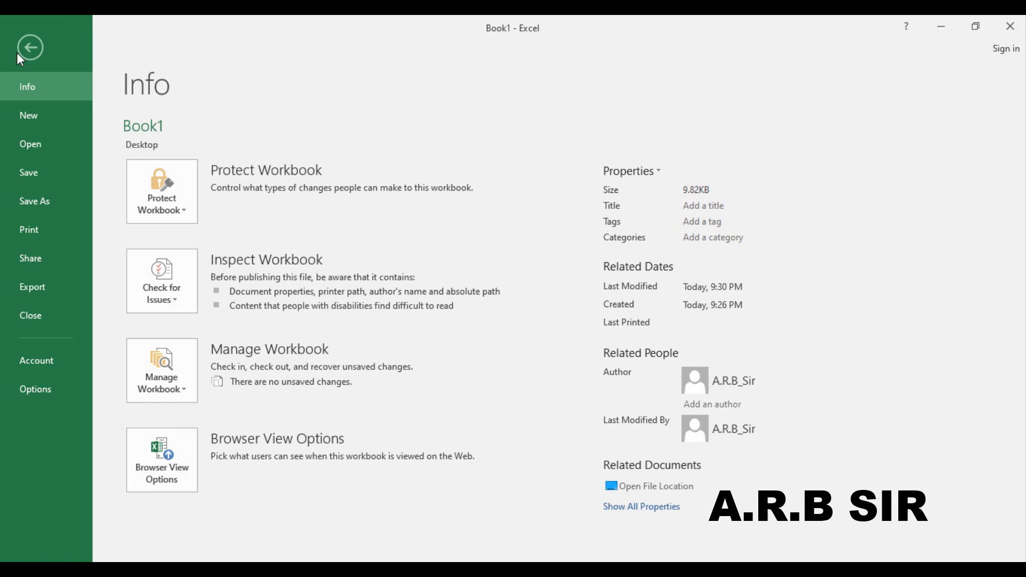
left_click(181, 214)
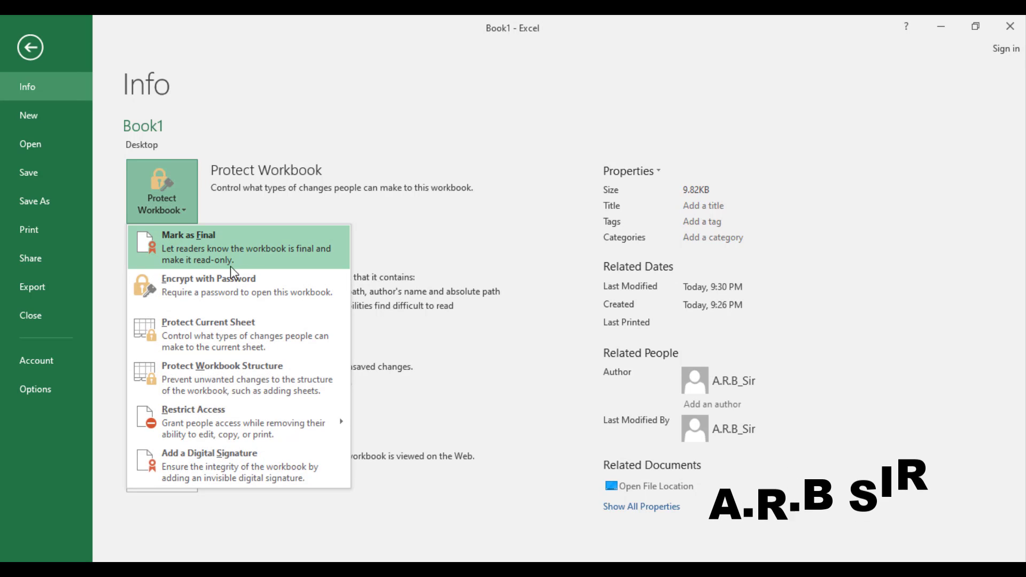
left_click(239, 293)
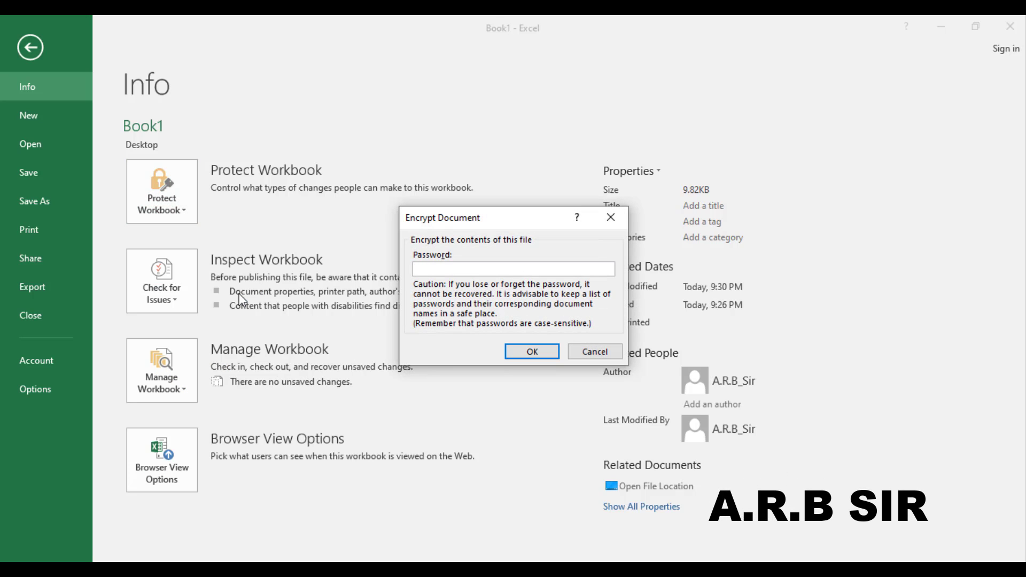
type("123")
key("Return")
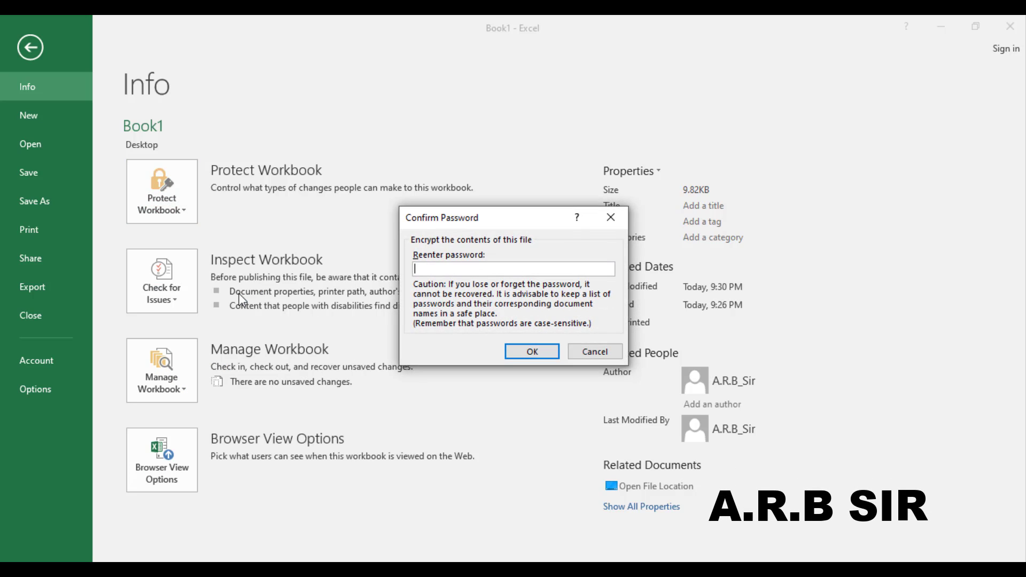
key("Return")
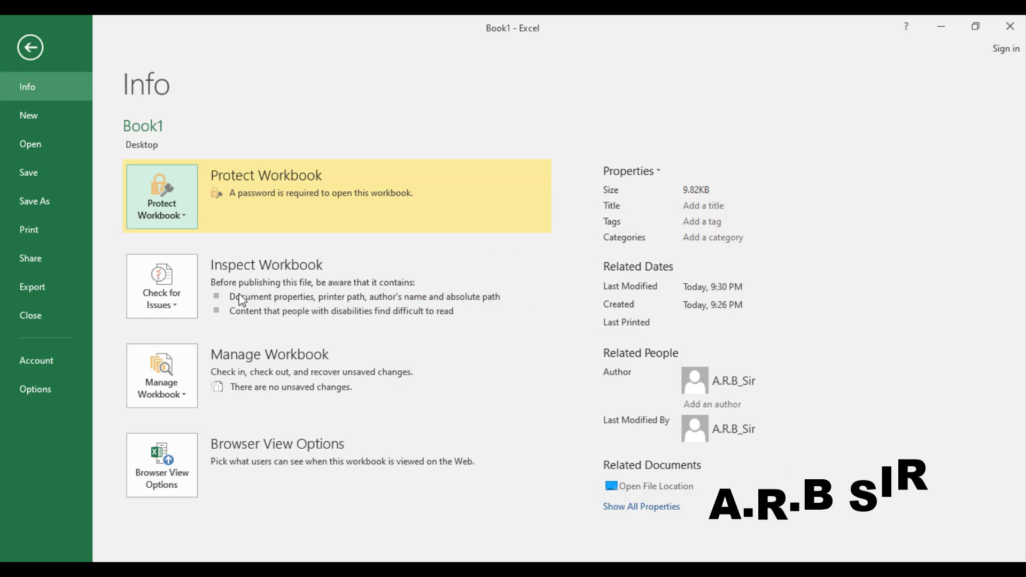
left_click(1012, 27)
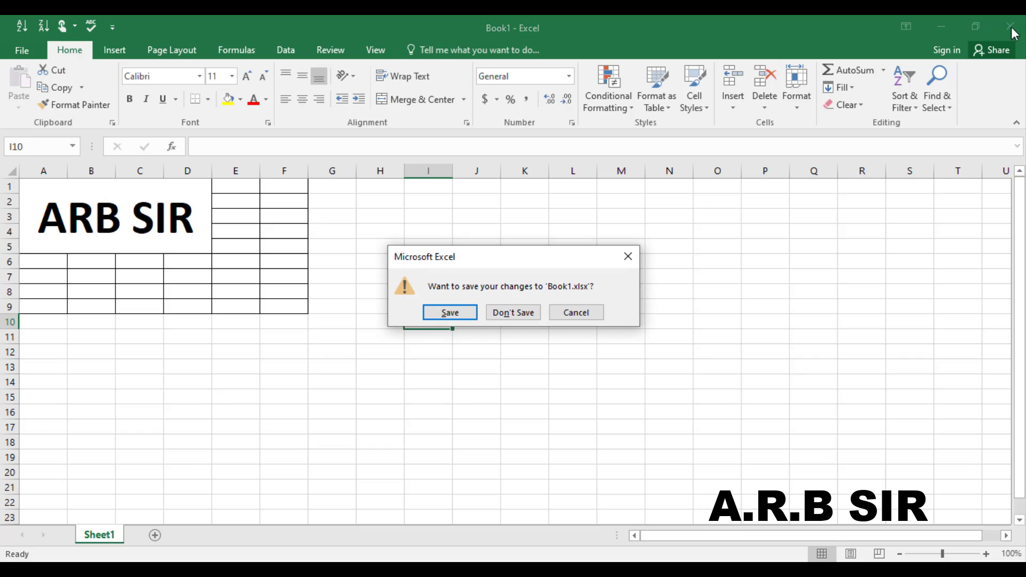
Step: Save the changes, reopen Book1 from the desktop with its password, and dismiss the activation notice
left_click(454, 316)
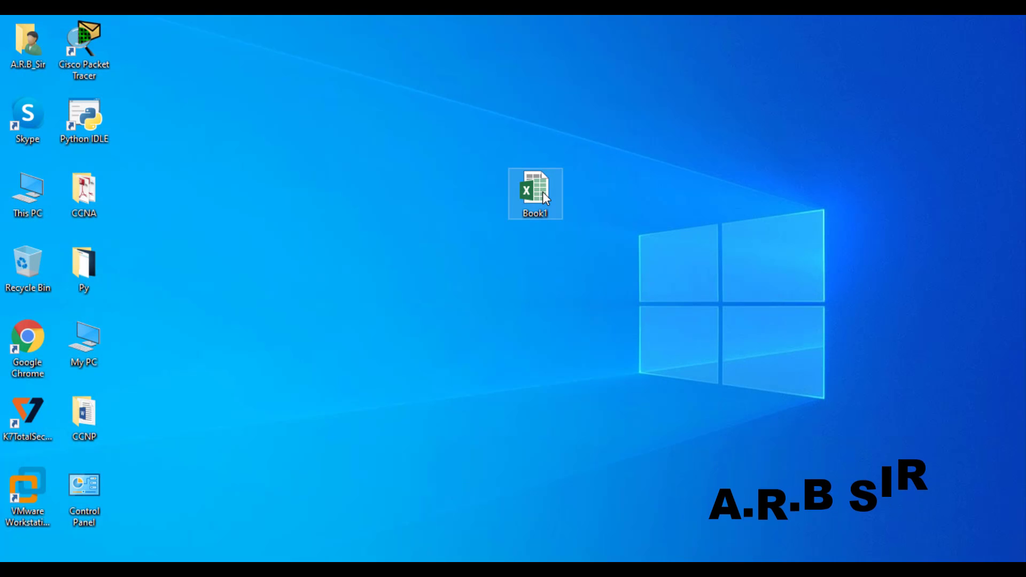
double_click(542, 191)
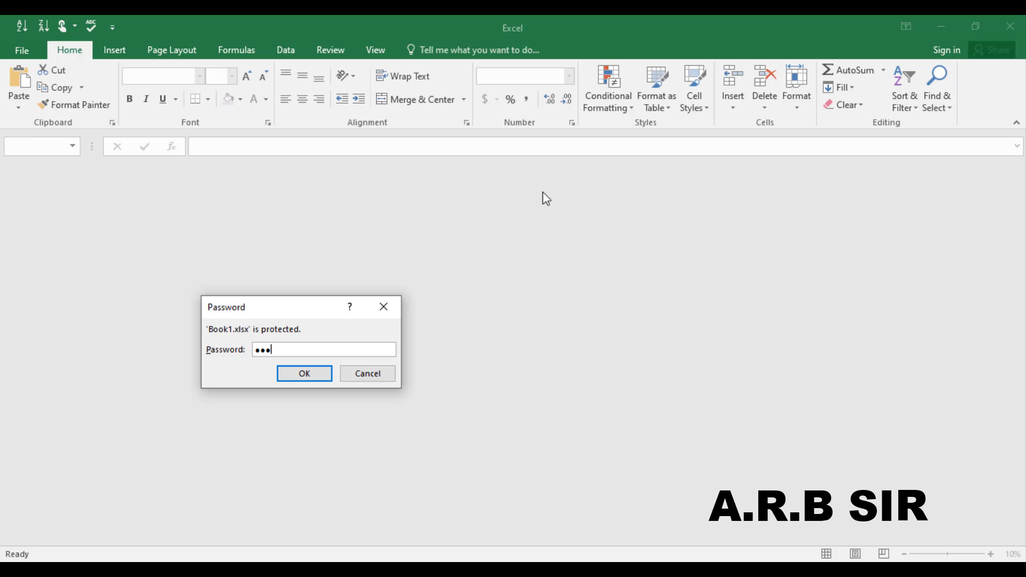
key("Return")
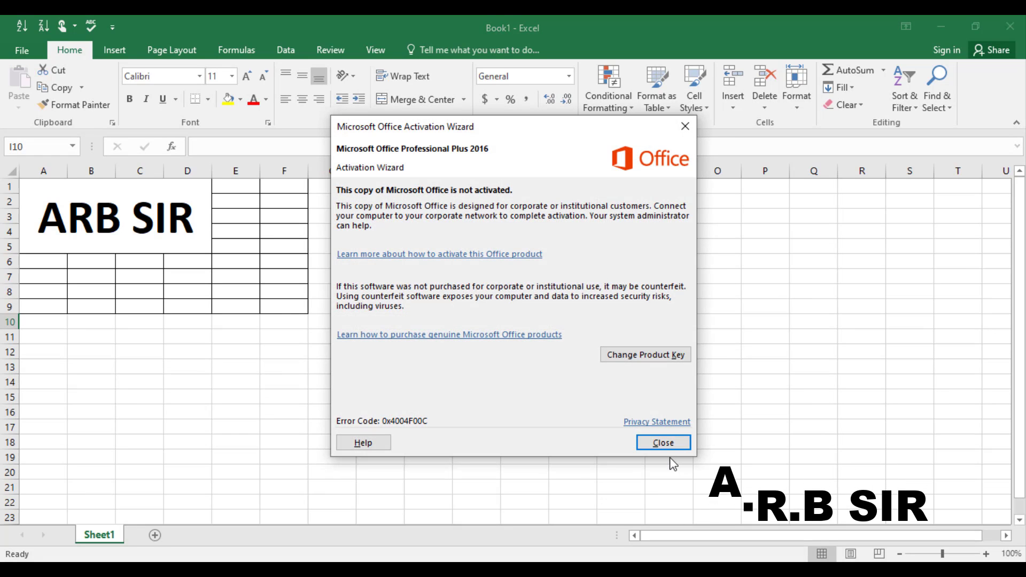
left_click(663, 443)
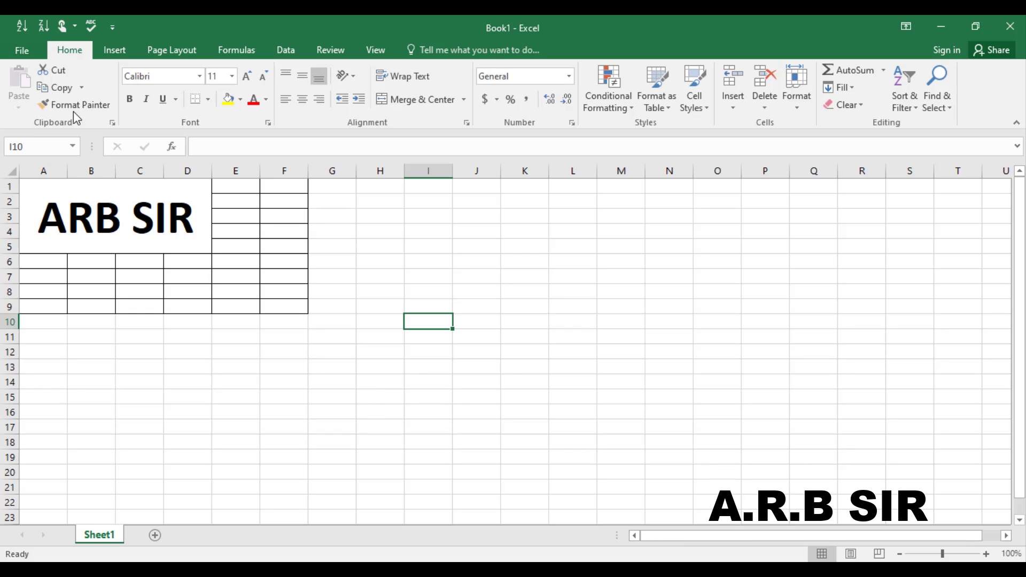
Step: Remove the open password from Book1 through Encrypt with Password
left_click(25, 55)
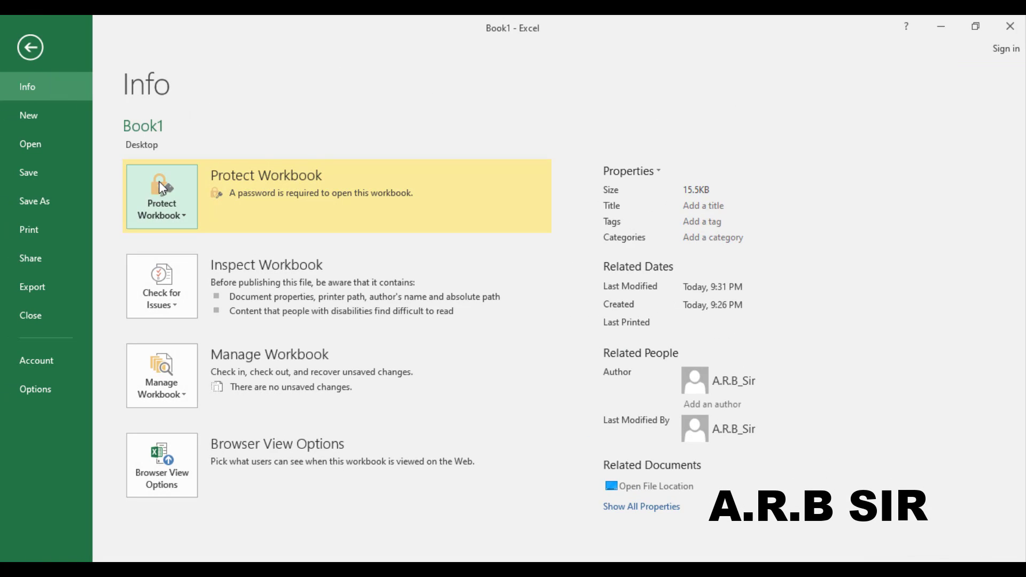
left_click(190, 221)
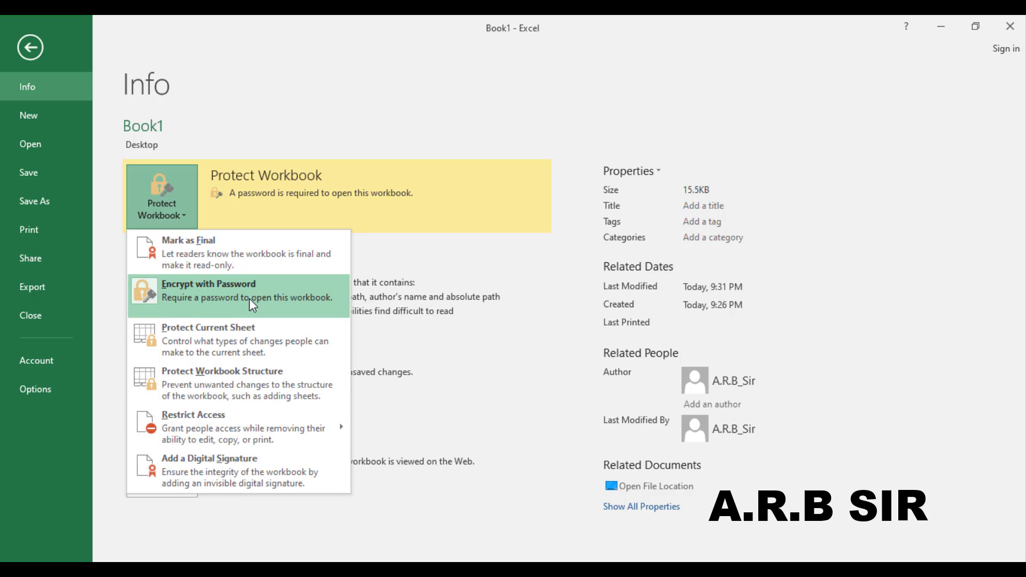
left_click(249, 298)
key("BackSpace")
key("BackSpace")
key("BackSpace")
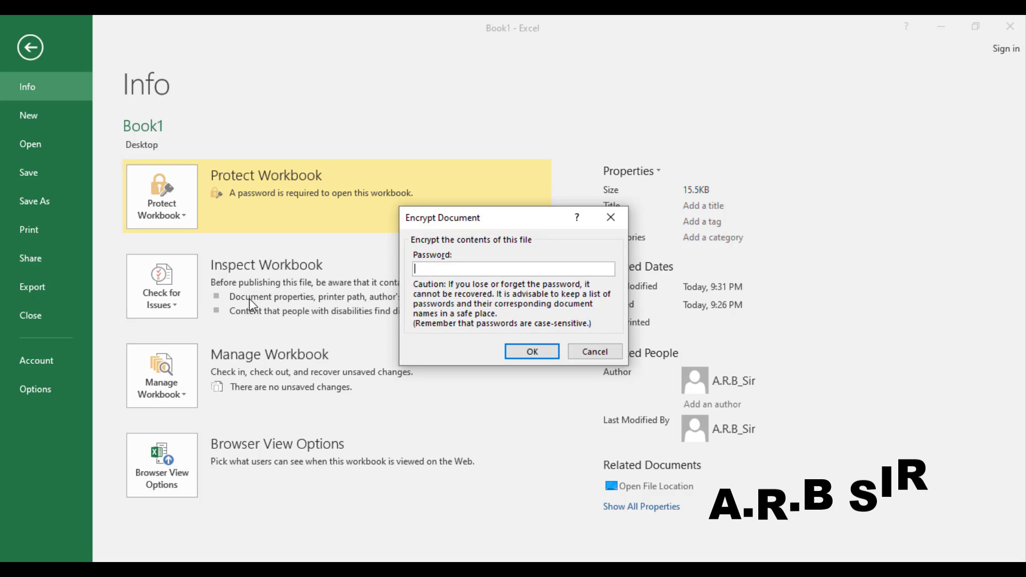
left_click(523, 357)
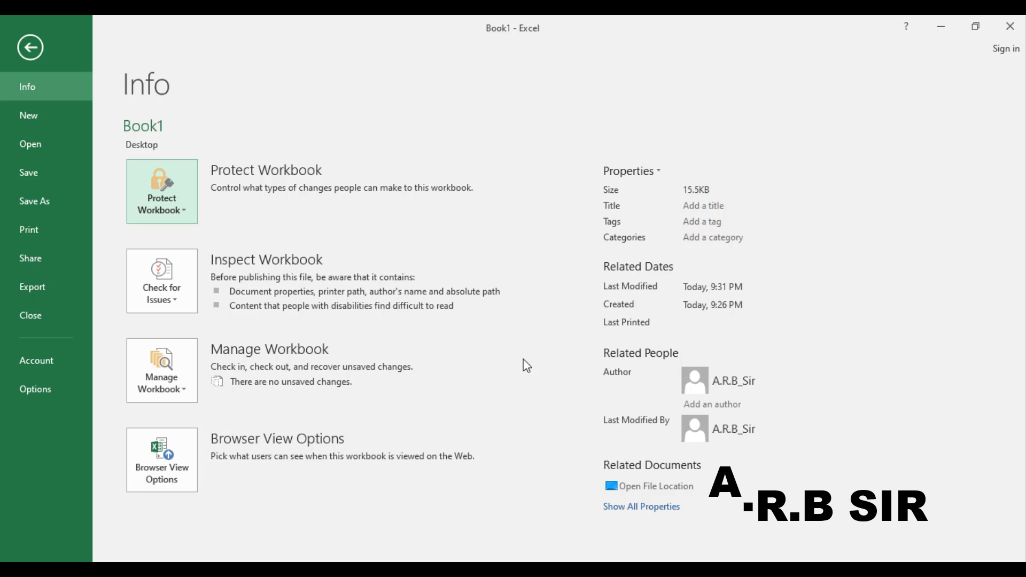
Step: Cancel Protect Current Sheet, add worksheets Sheet2 and Sheet3, and return to Sheet1
left_click(188, 215)
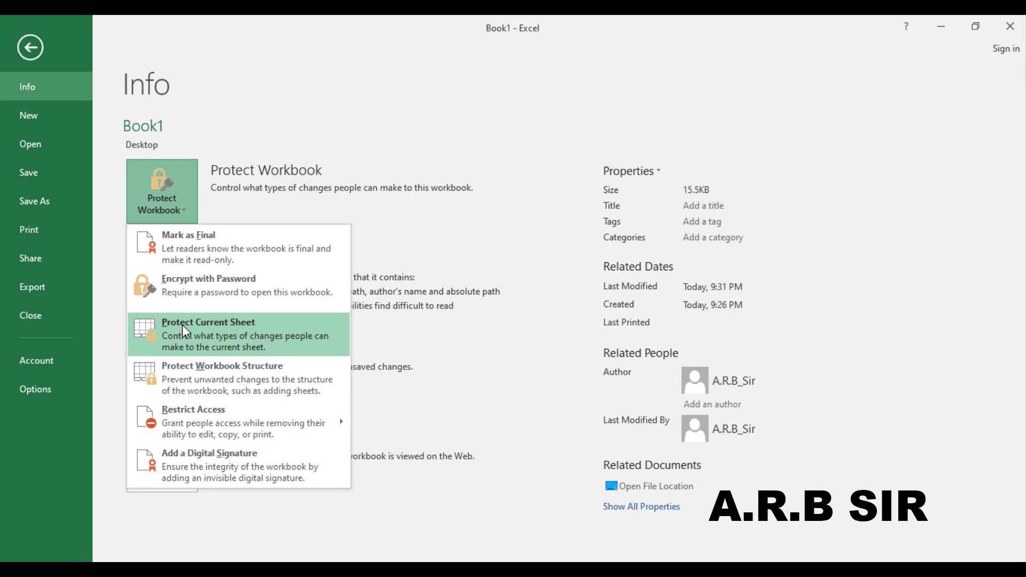
left_click(252, 333)
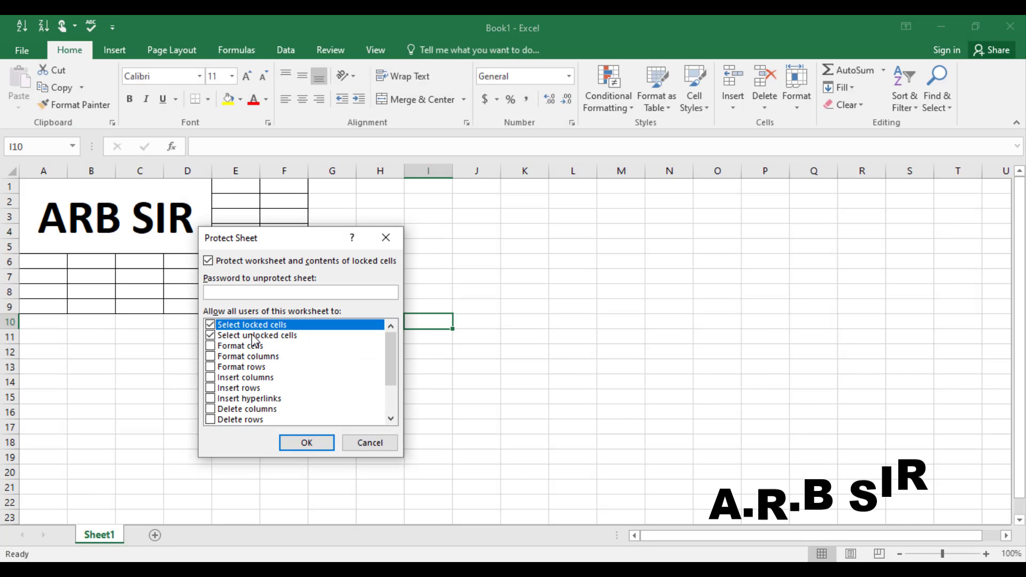
left_click(370, 444)
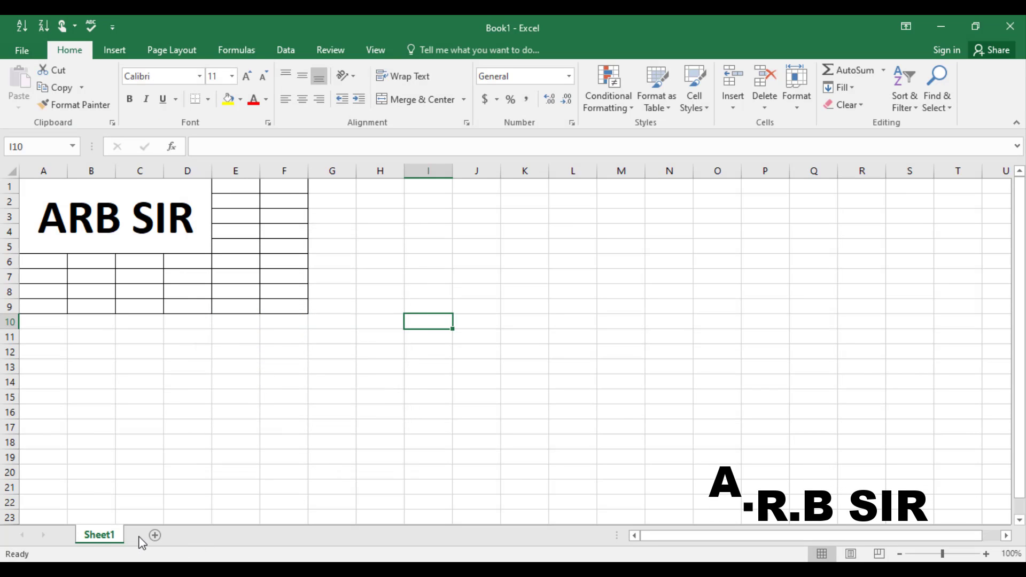
left_click(154, 536)
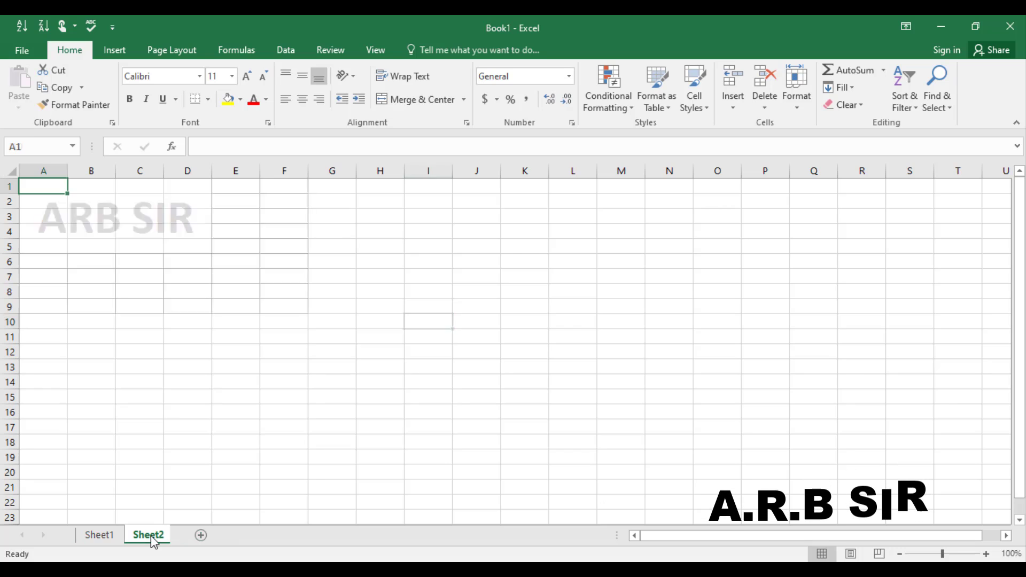
left_click(203, 535)
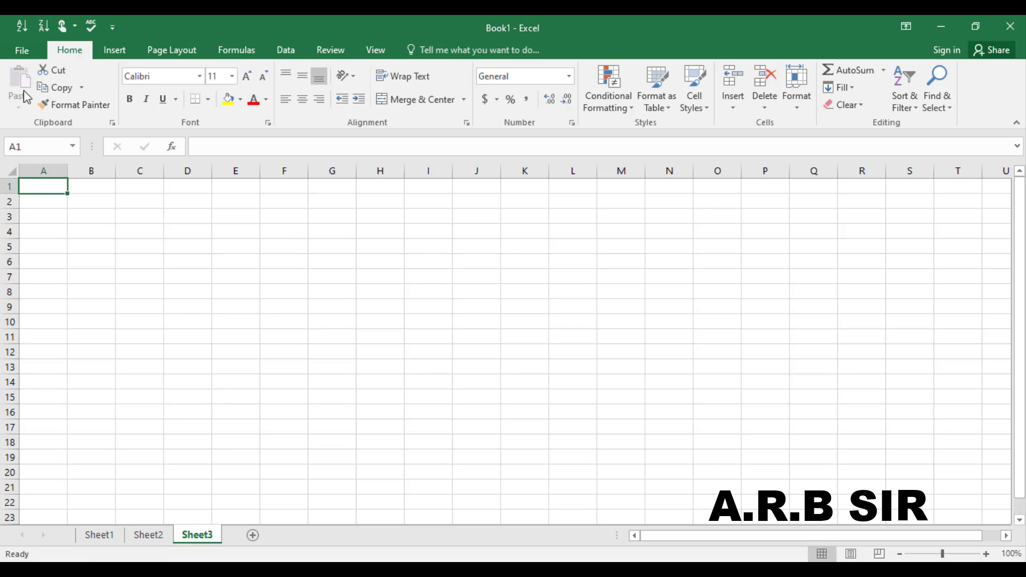
left_click(99, 535)
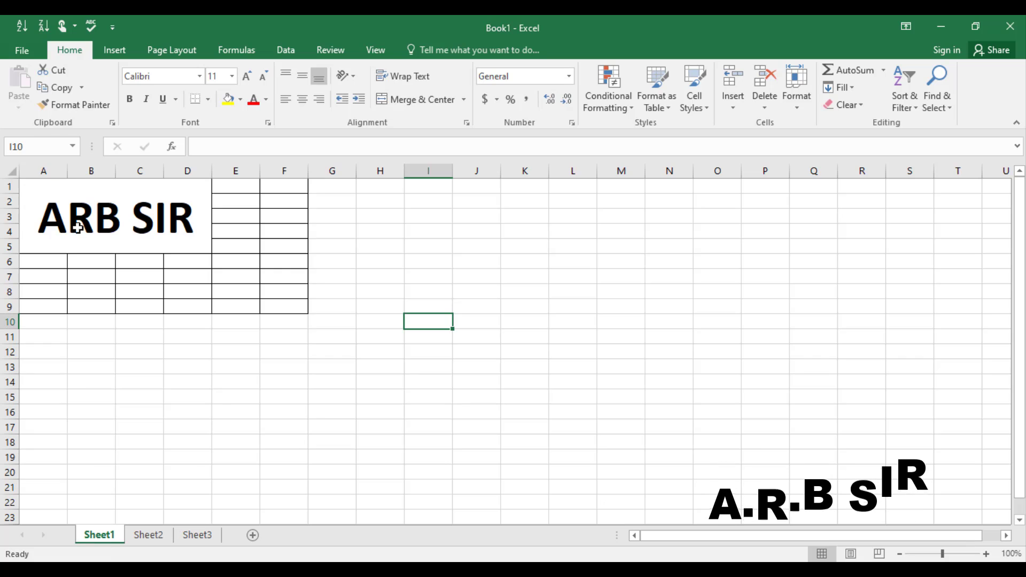
Step: Protect Sheet1, allowing formatting cells, columns and rows, inserting and deleting columns and rows, and hyperlinks
left_click(22, 51)
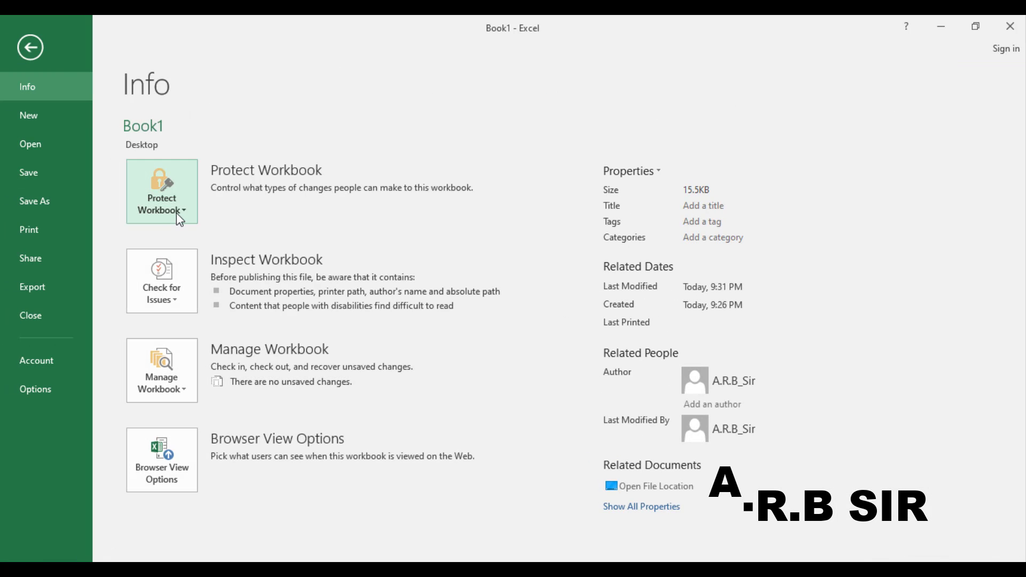
left_click(176, 212)
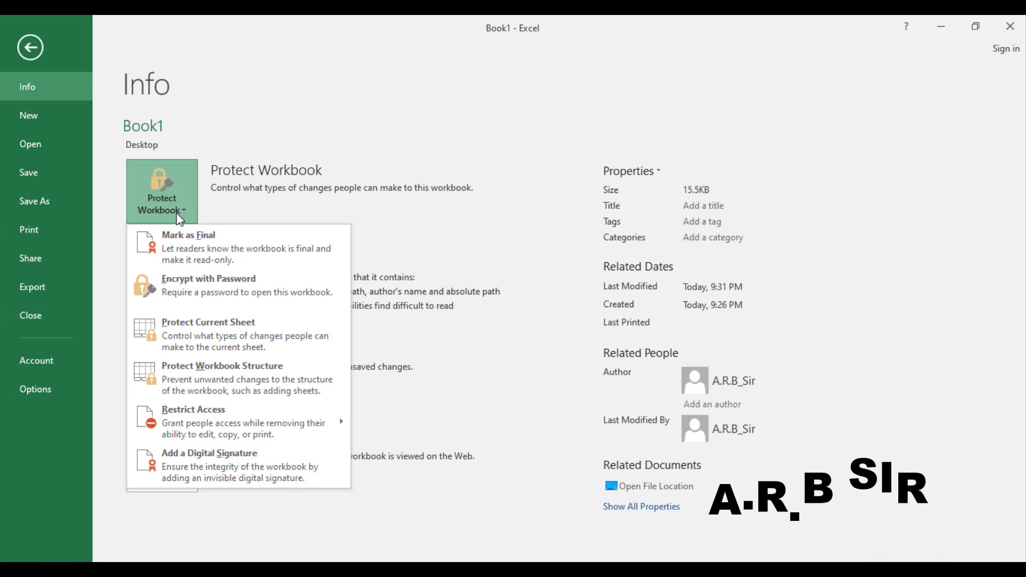
left_click(195, 347)
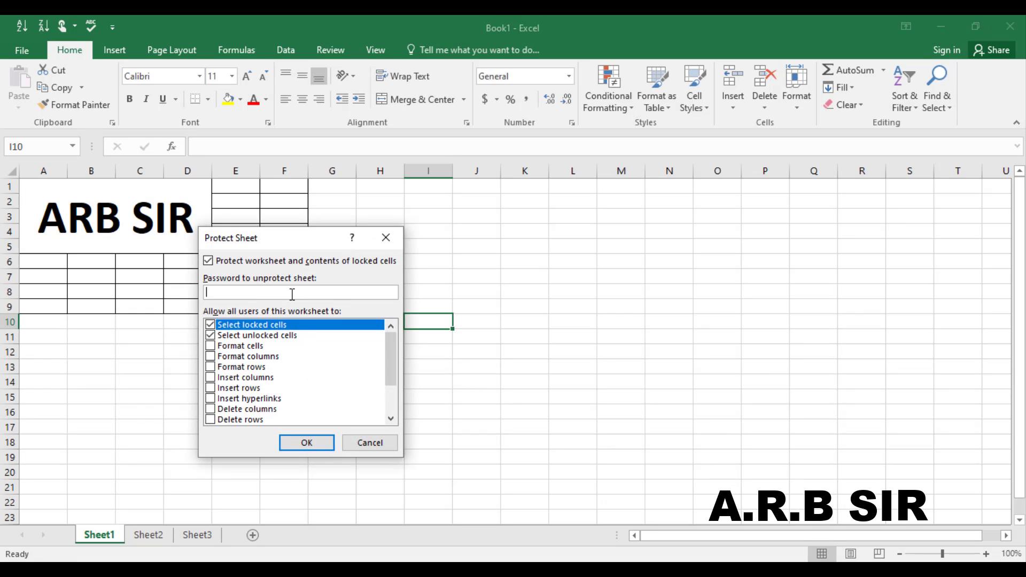
left_click(208, 261)
left_click(208, 261)
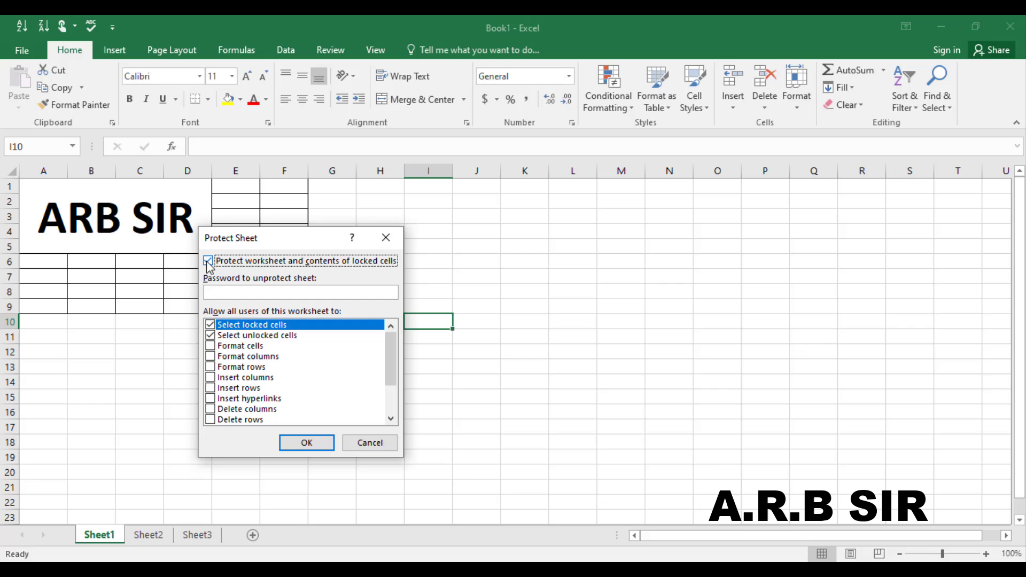
left_click(210, 347)
left_click(210, 357)
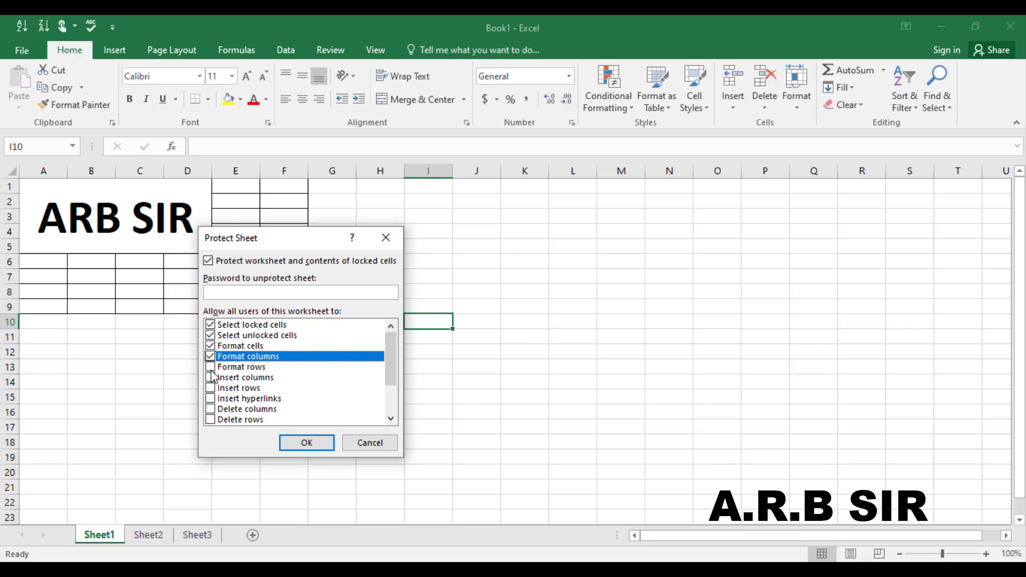
left_click(210, 368)
left_click(210, 378)
left_click(210, 388)
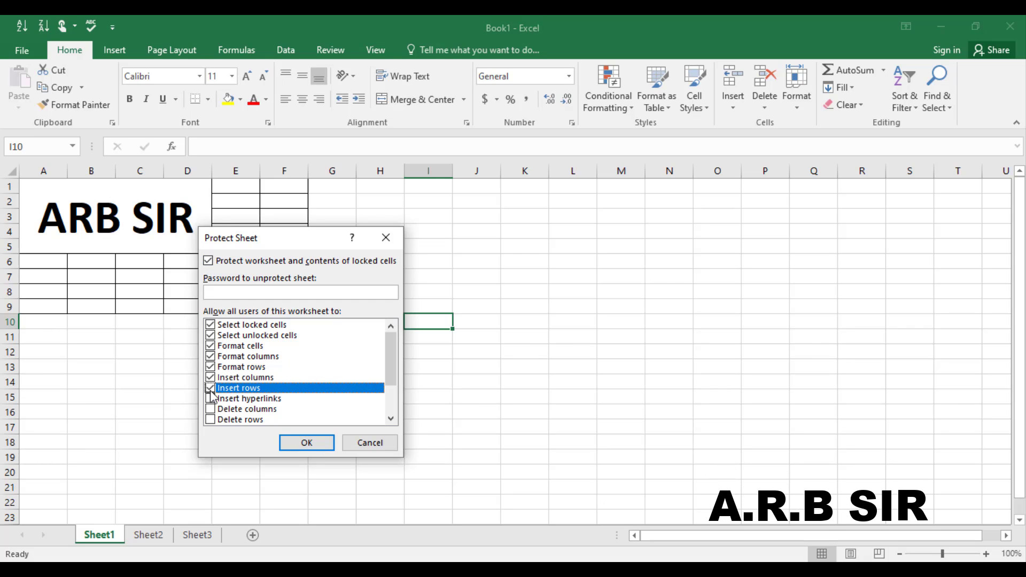
left_click(211, 399)
left_click(210, 409)
left_click(210, 420)
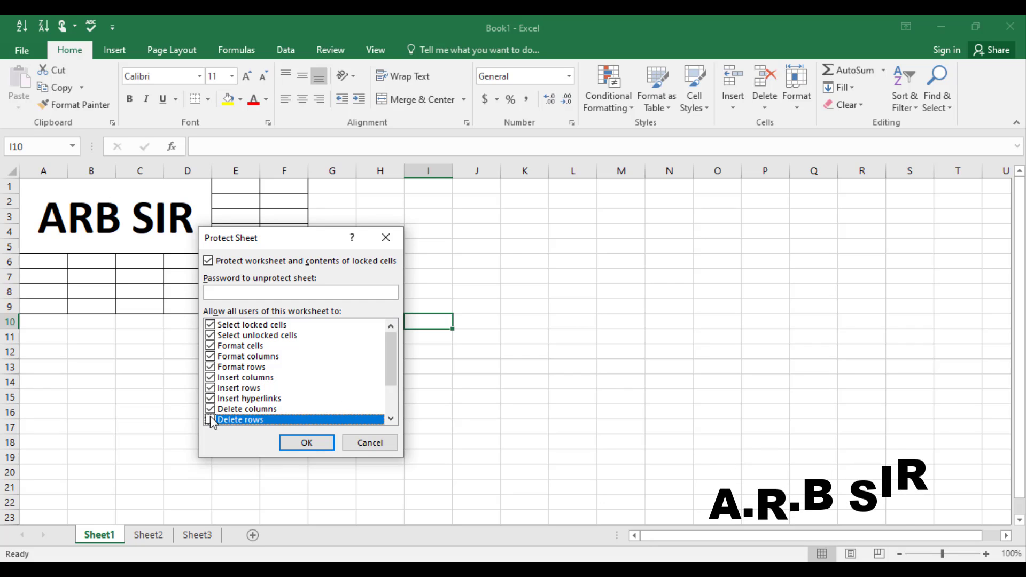
Step: Also allow sorting, AutoFilter, PivotTables, editing objects and scenarios, and apply the protection
left_click(391, 393)
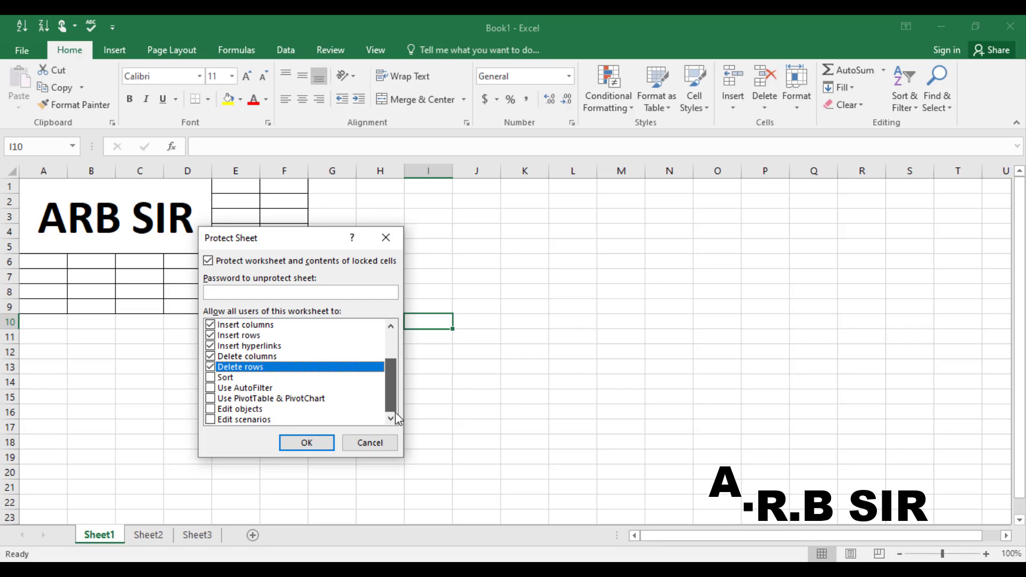
left_click(210, 379)
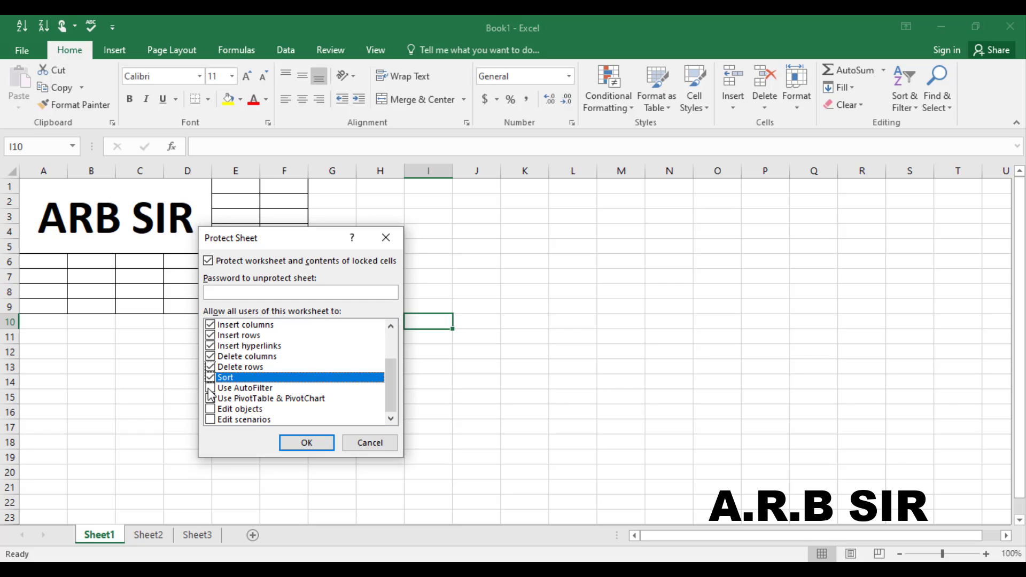
left_click(210, 388)
left_click(210, 399)
left_click(210, 409)
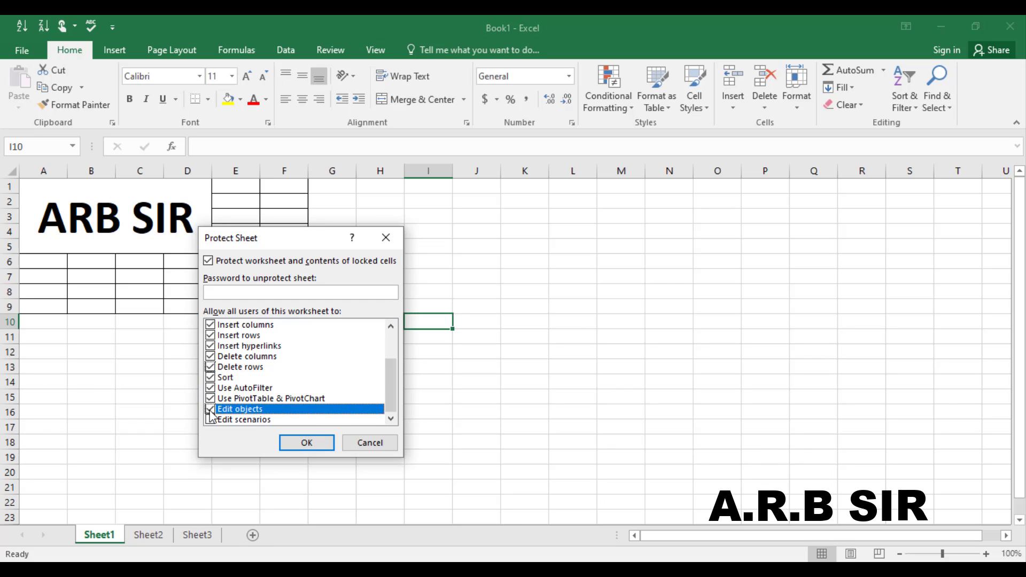
left_click(210, 420)
left_click(312, 447)
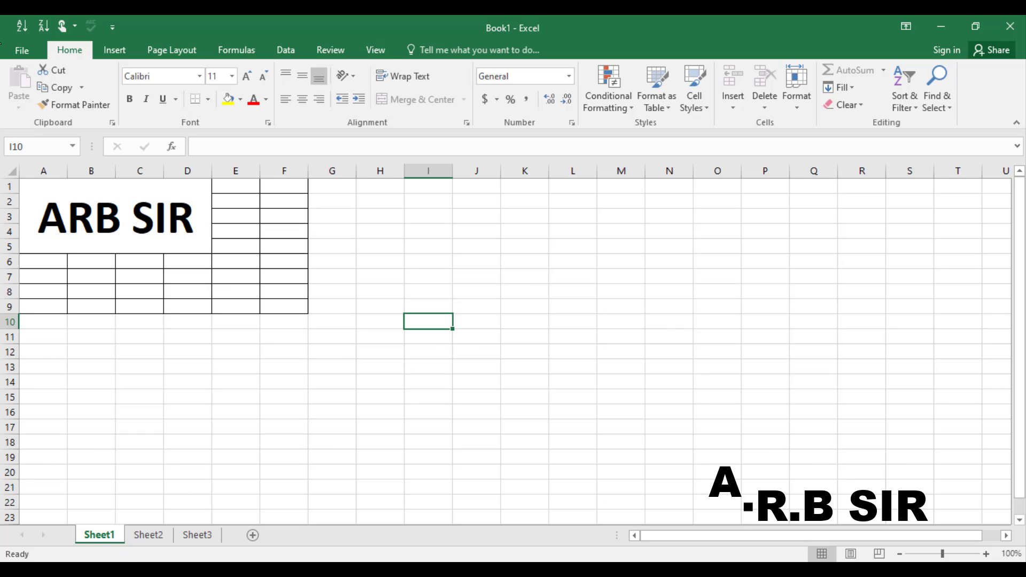
Step: Choose Protect Current Sheet under File > Info > Protect Workbook to unprotect Sheet1
left_click(31, 53)
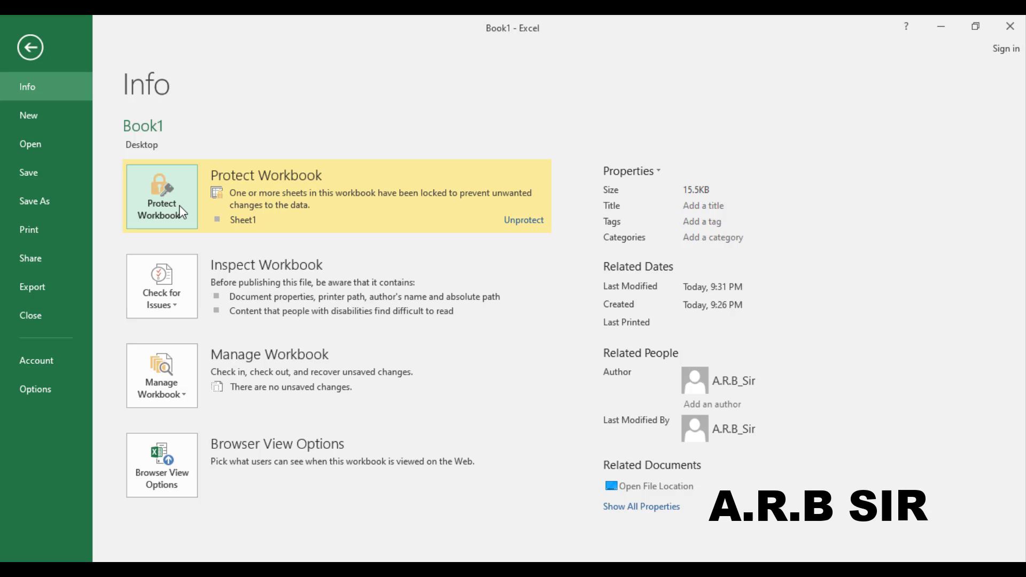
left_click(188, 213)
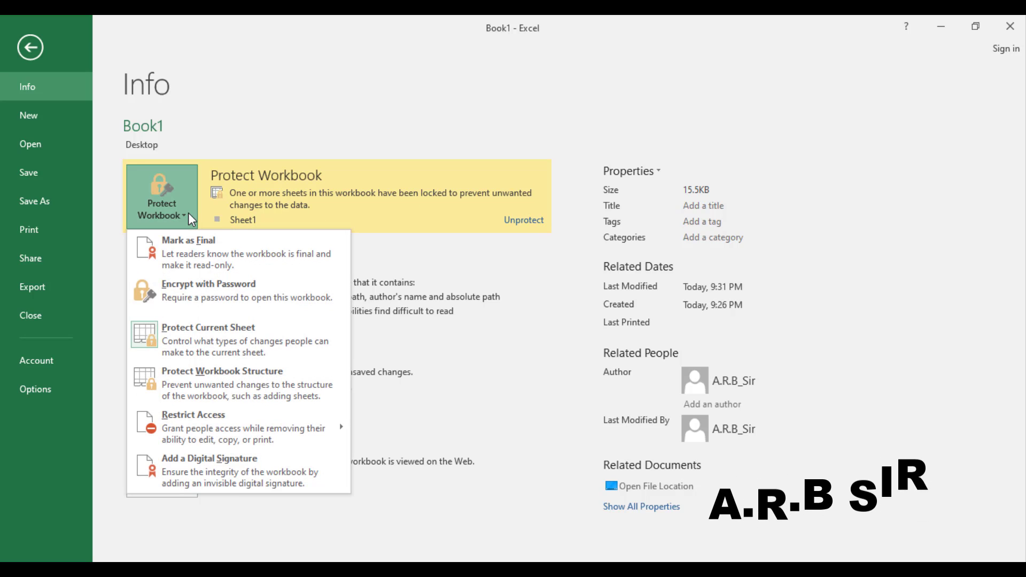
left_click(181, 335)
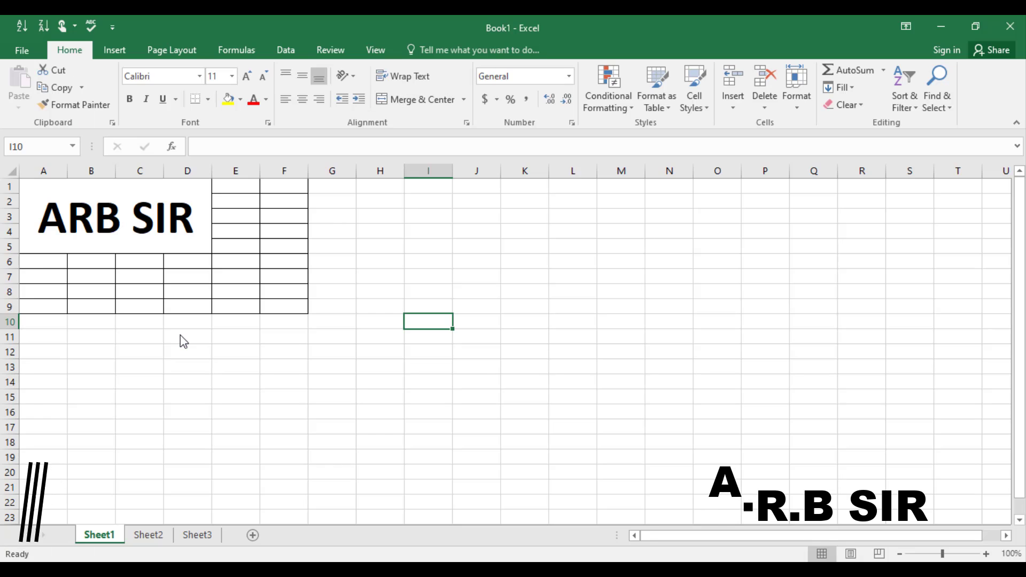
Step: Protect Sheet1 from its tab menu with a password, entered and confirmed
right_click(113, 541)
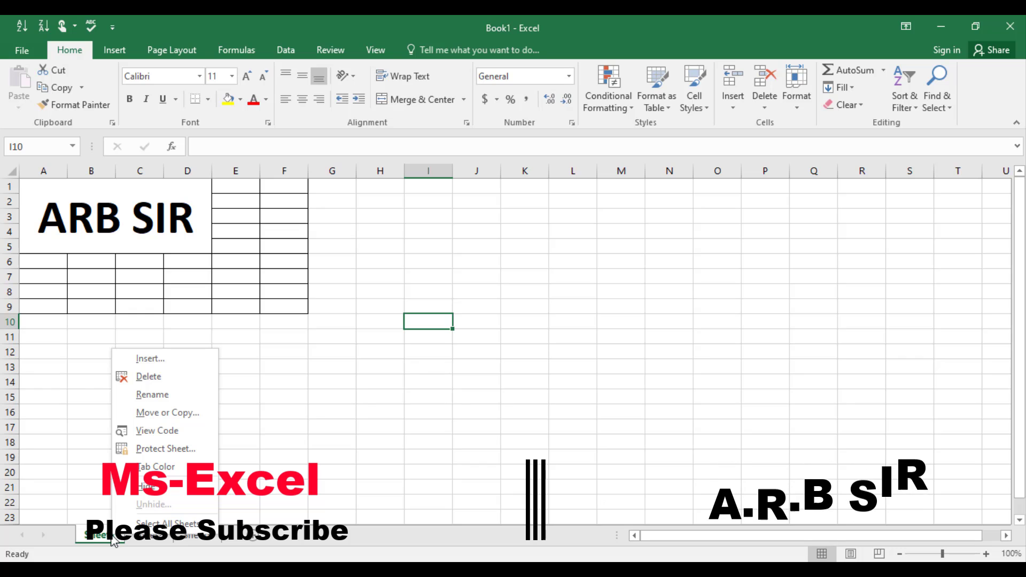
left_click(175, 450)
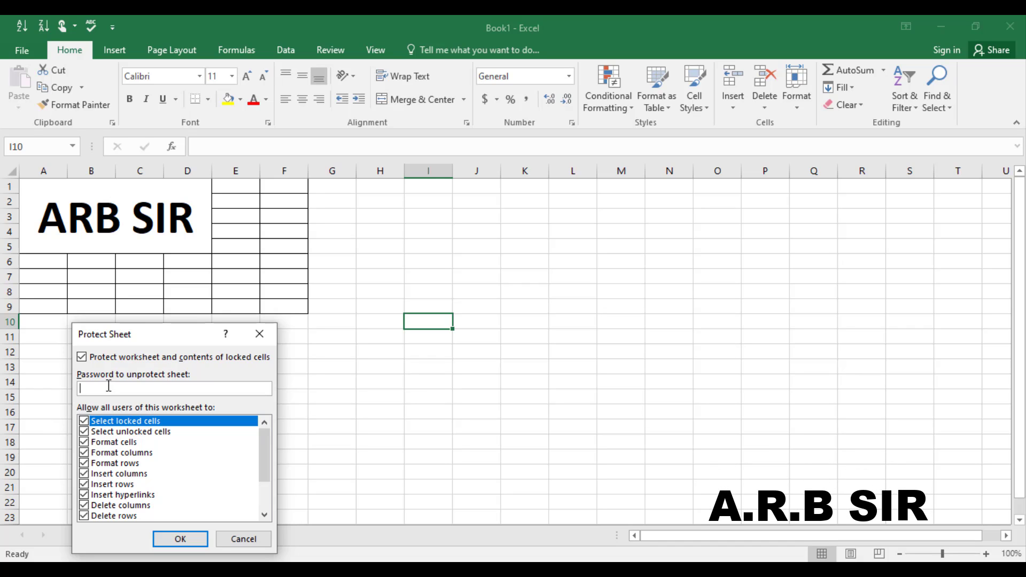
key("Return")
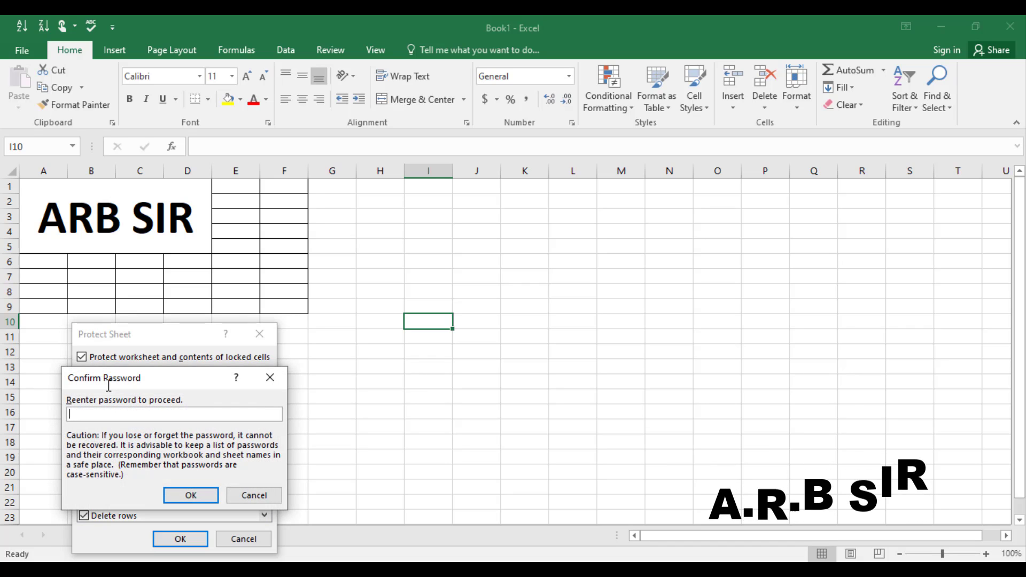
key("Return")
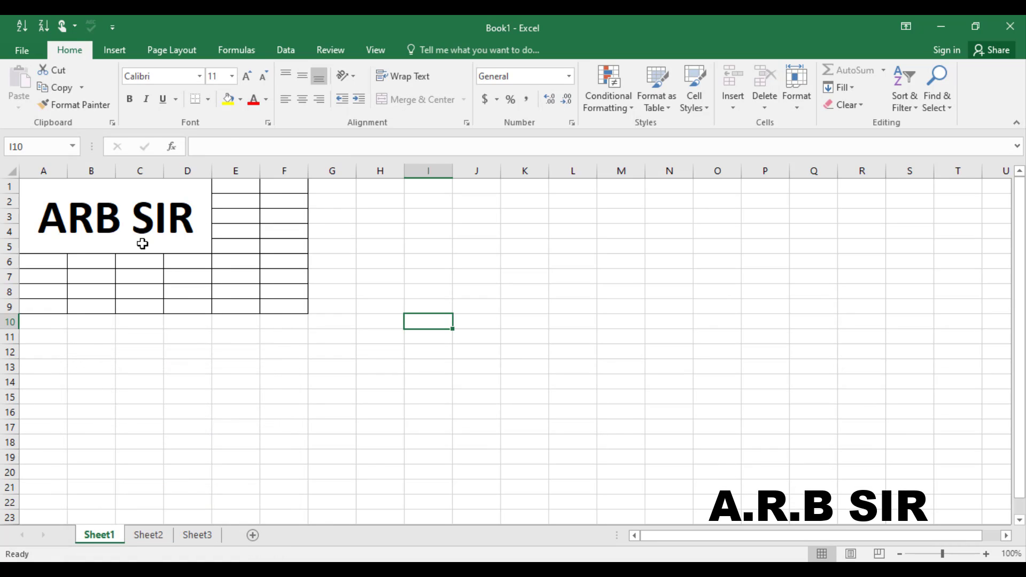
Step: Try editing A1 and E7, dismissing the protected-sheet warning each time
double_click(142, 244)
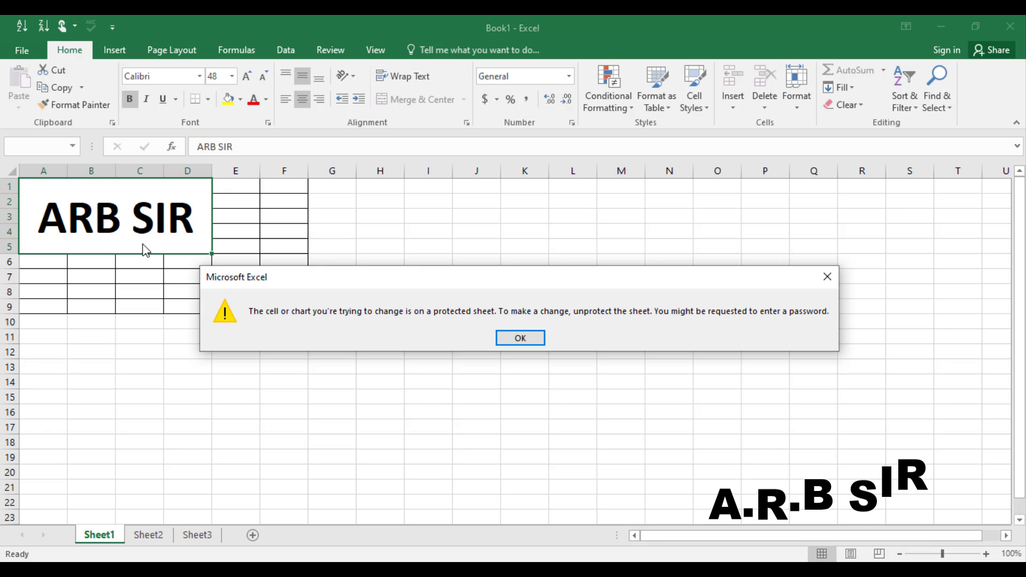
key("Return")
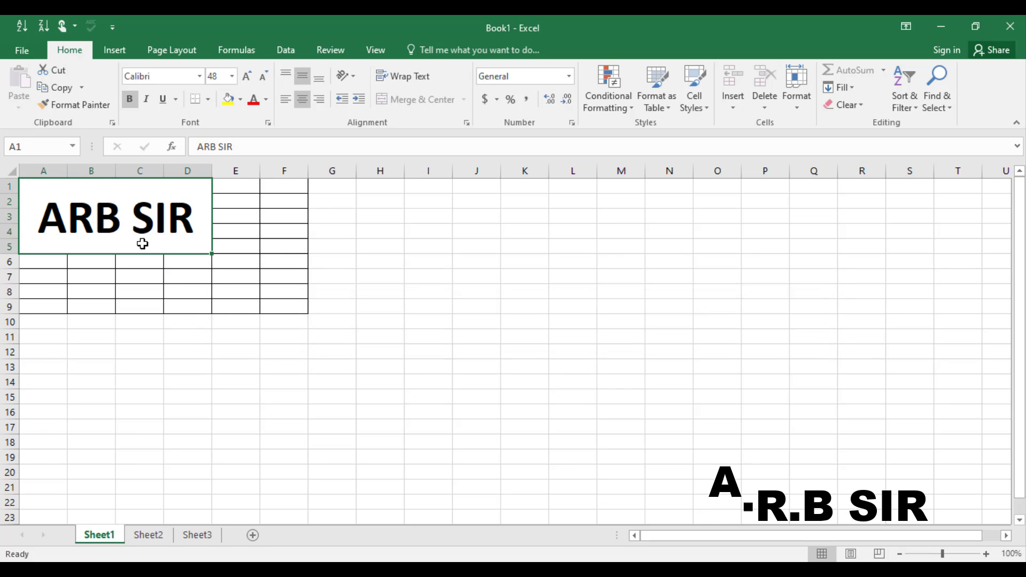
double_click(215, 278)
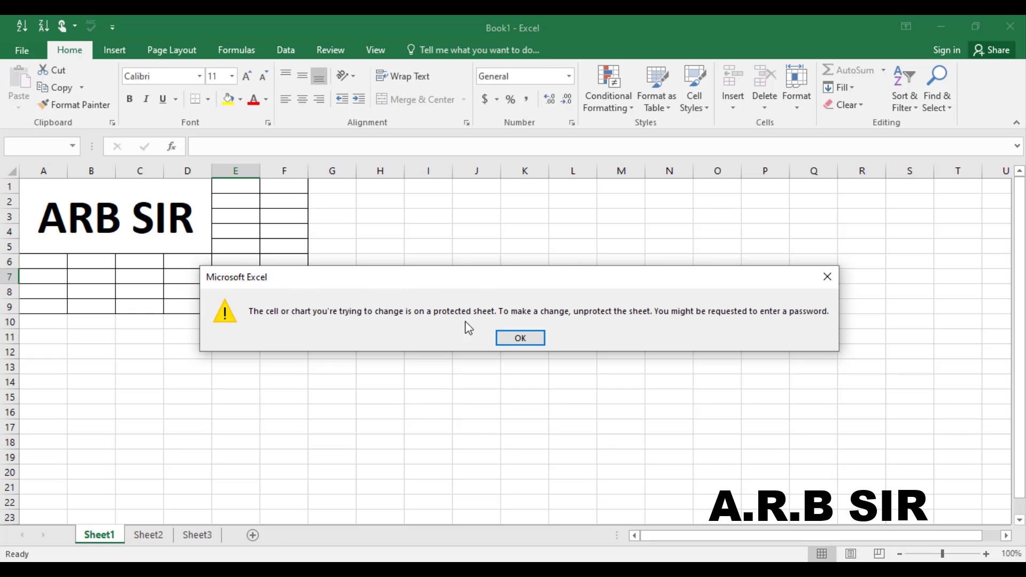
left_click(522, 342)
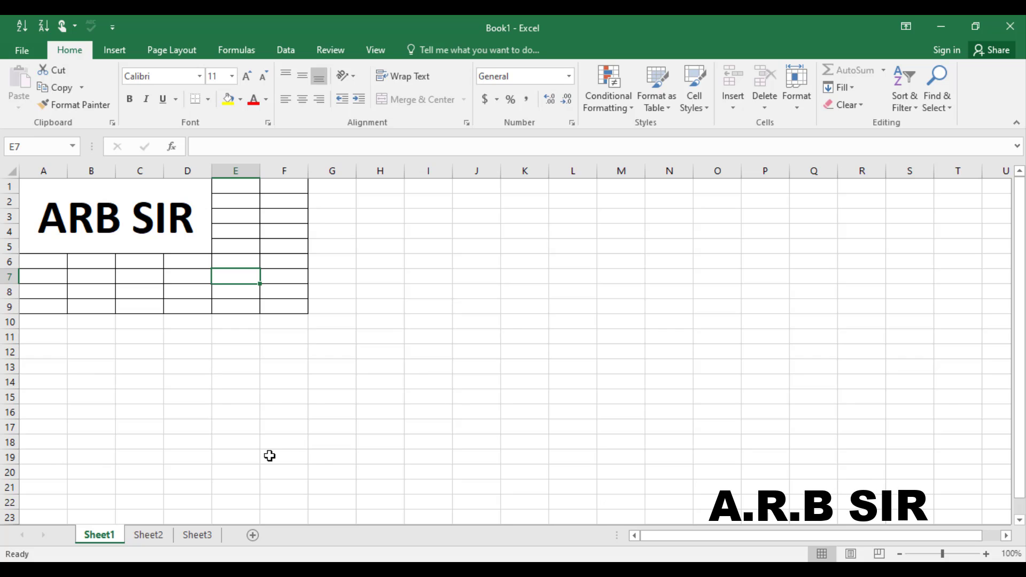
Step: Unprotect Sheet1 with its password and check that the ARB SIR title cell is editable
left_click(18, 49)
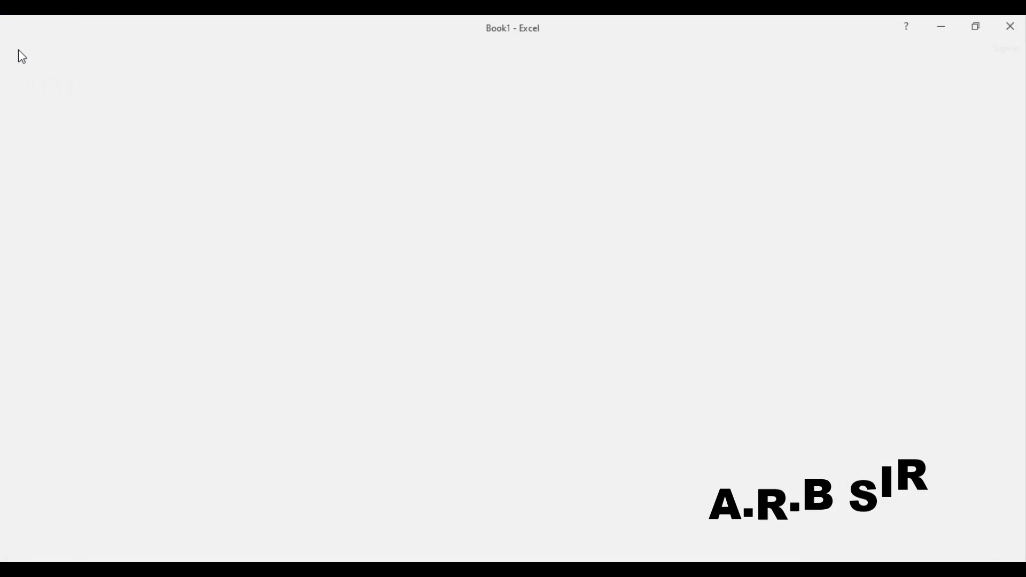
left_click(161, 206)
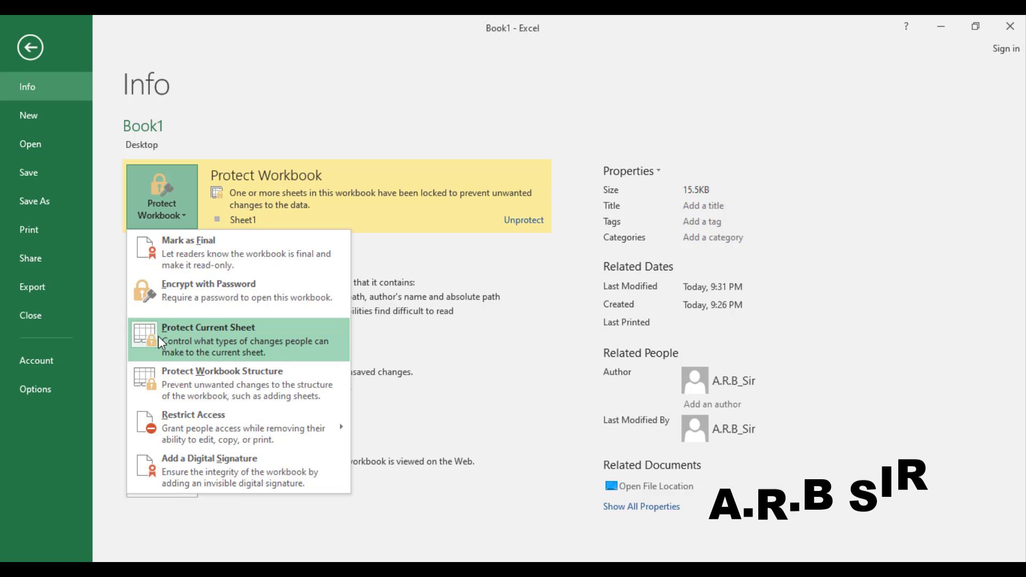
left_click(238, 345)
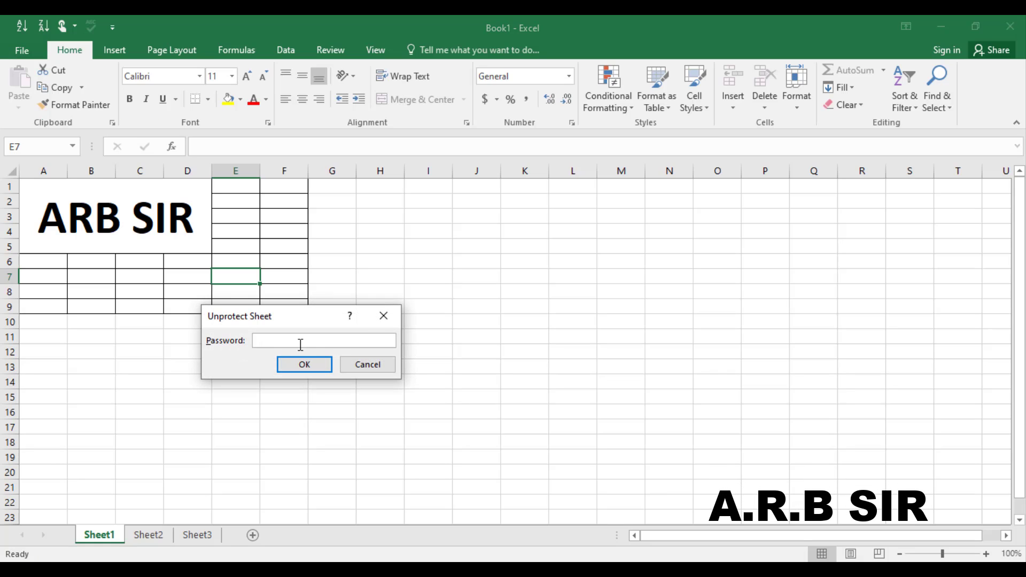
key("Return")
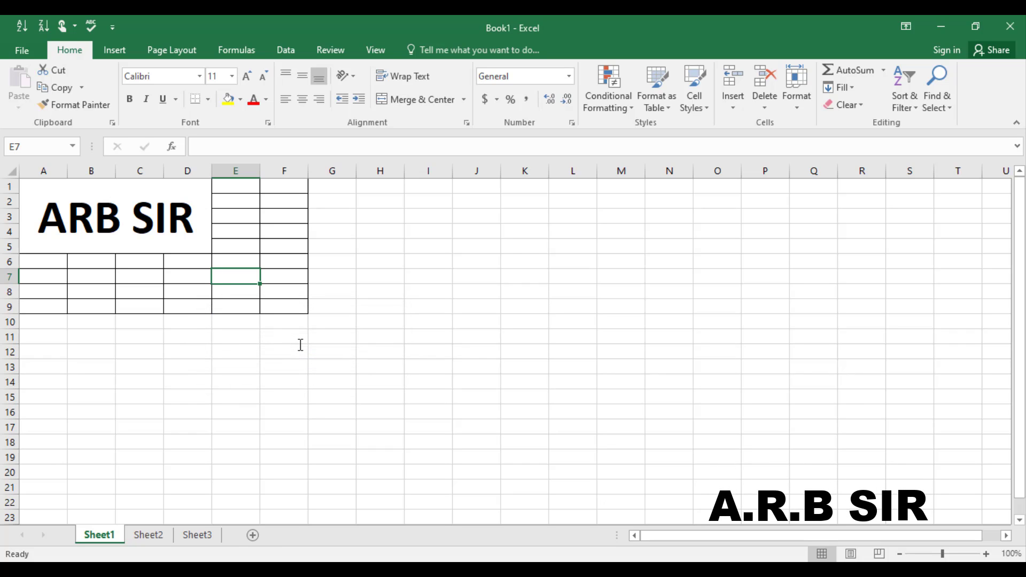
left_click(158, 189)
double_click(155, 188)
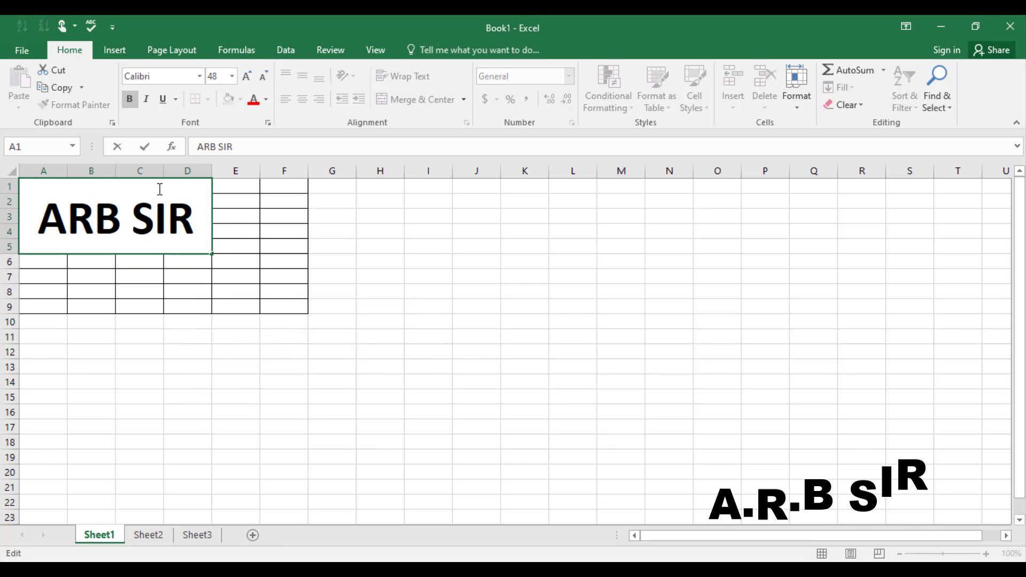
Step: Protect Book1's workbook structure with a password, entering it and confirming it
left_click(19, 54)
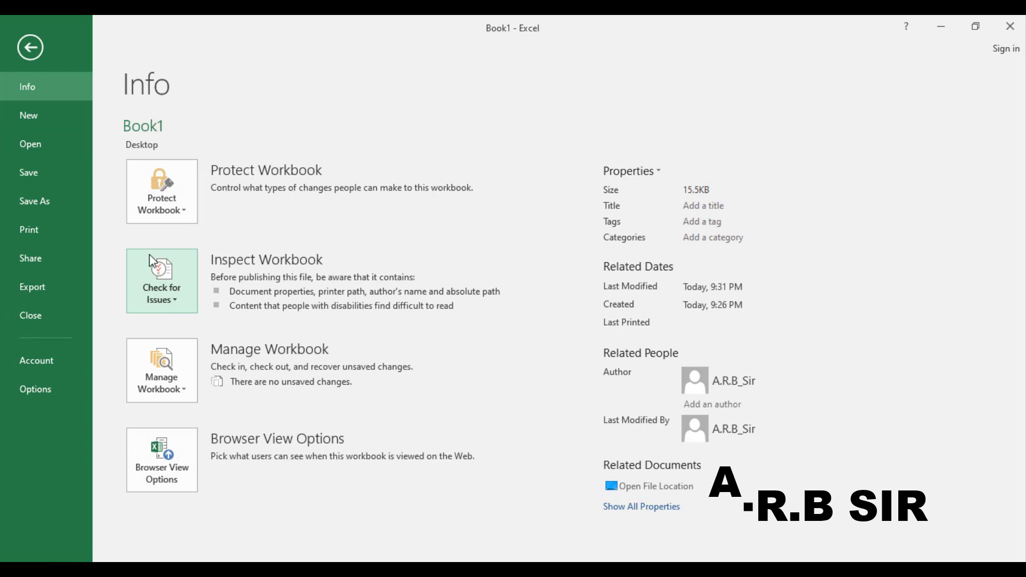
left_click(177, 219)
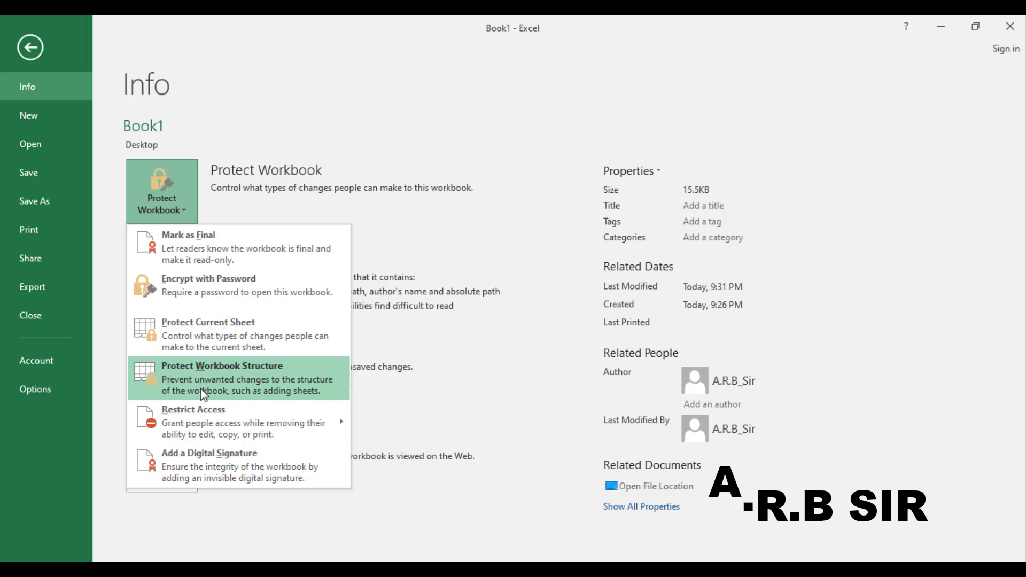
left_click(236, 384)
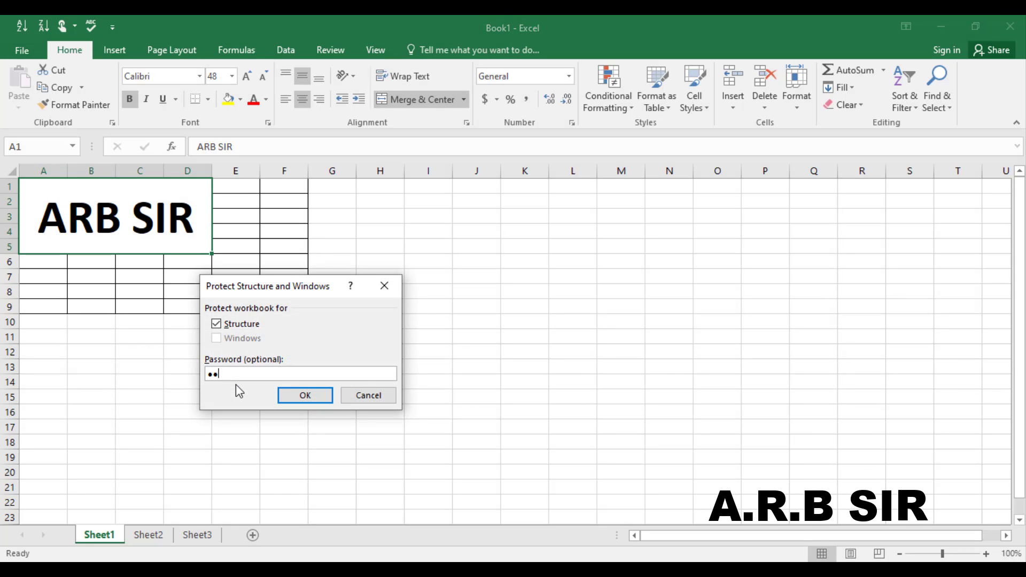
key("Return")
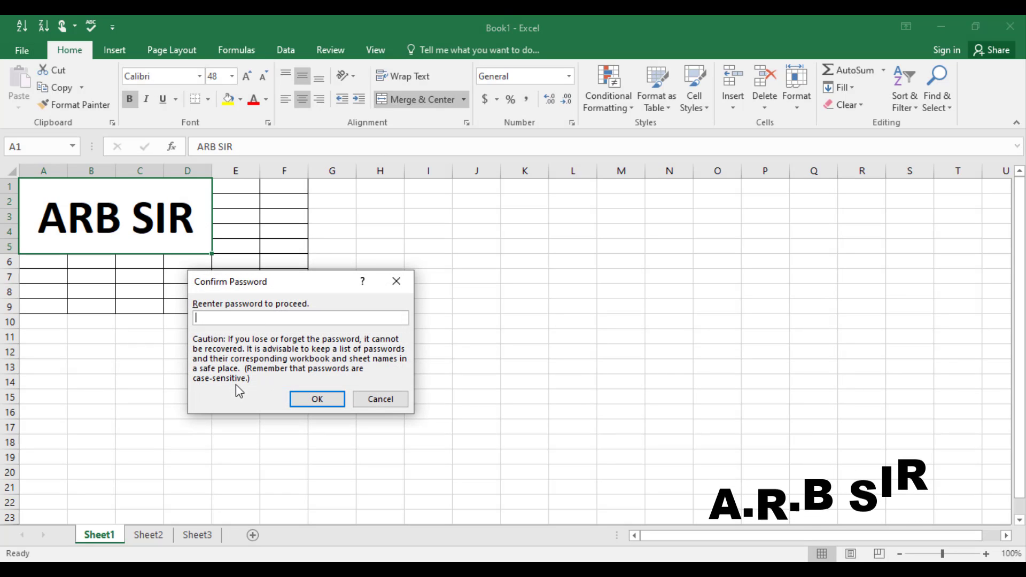
type("123")
key("Return")
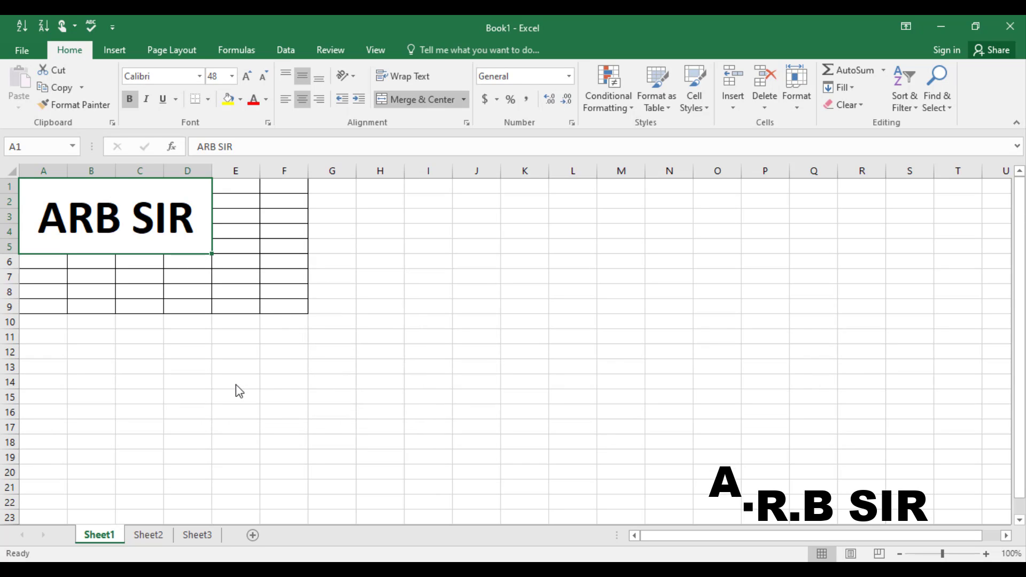
left_click(109, 52)
left_click(78, 53)
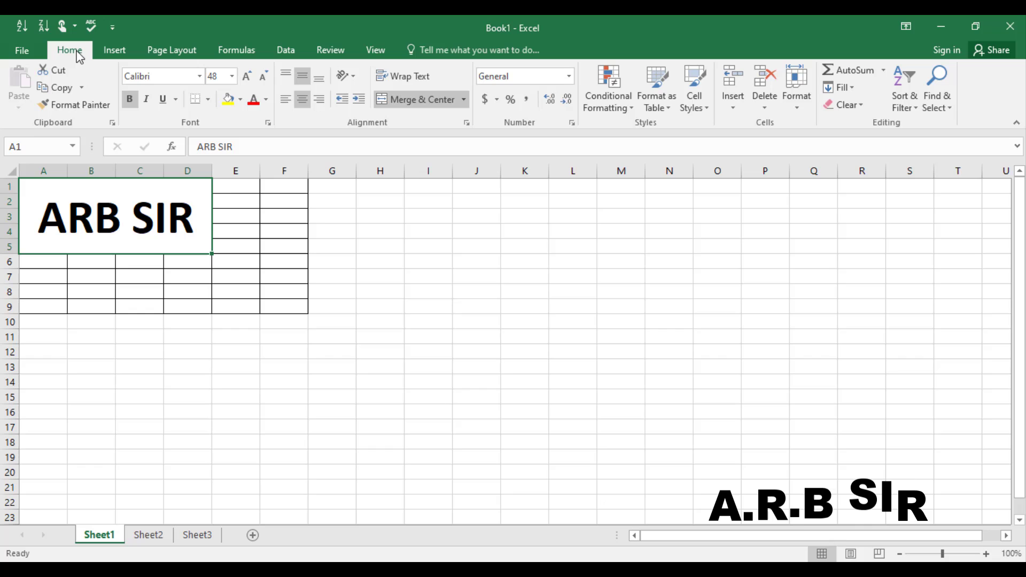
left_click(35, 56)
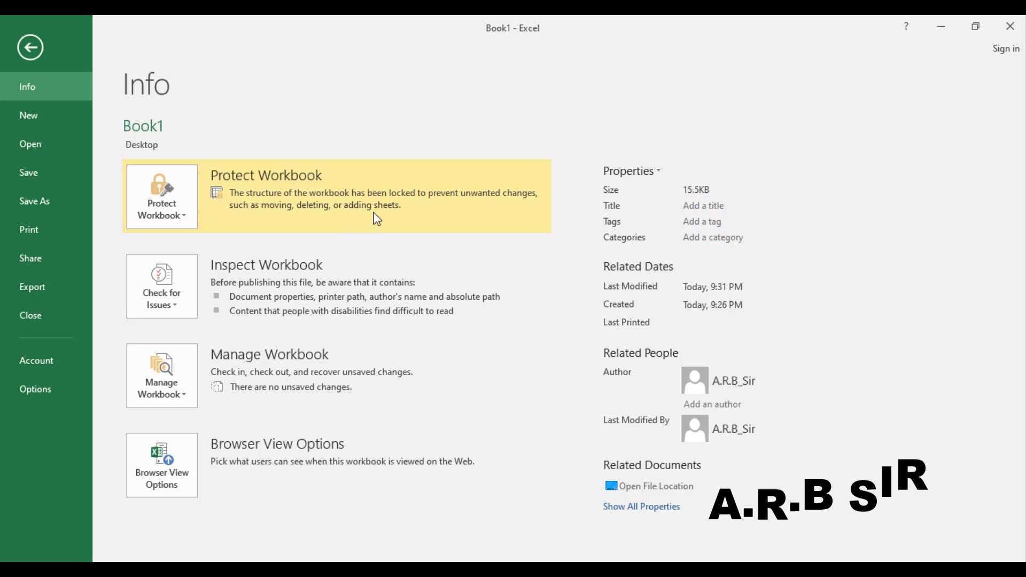
left_click(34, 33)
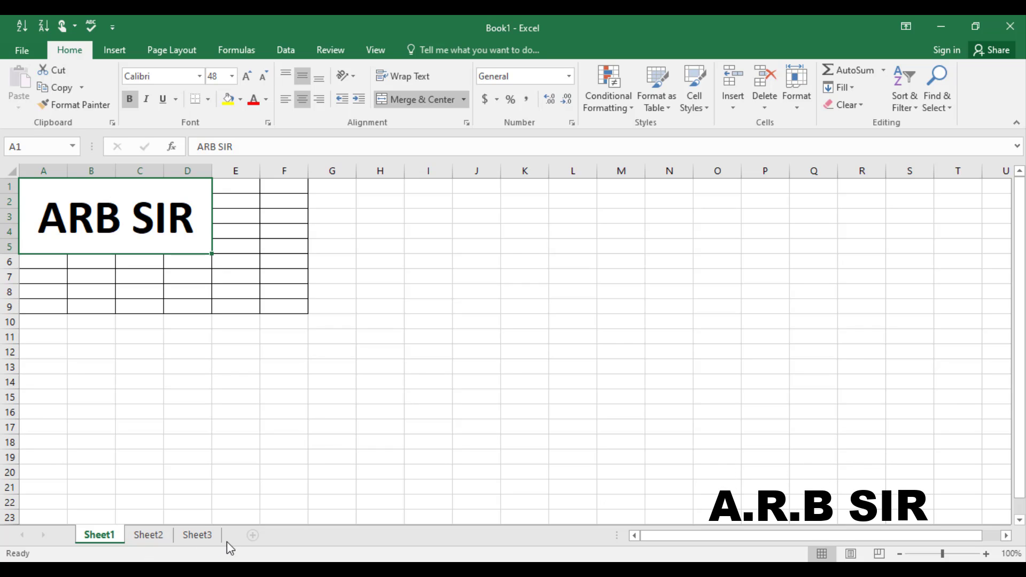
right_click(208, 540)
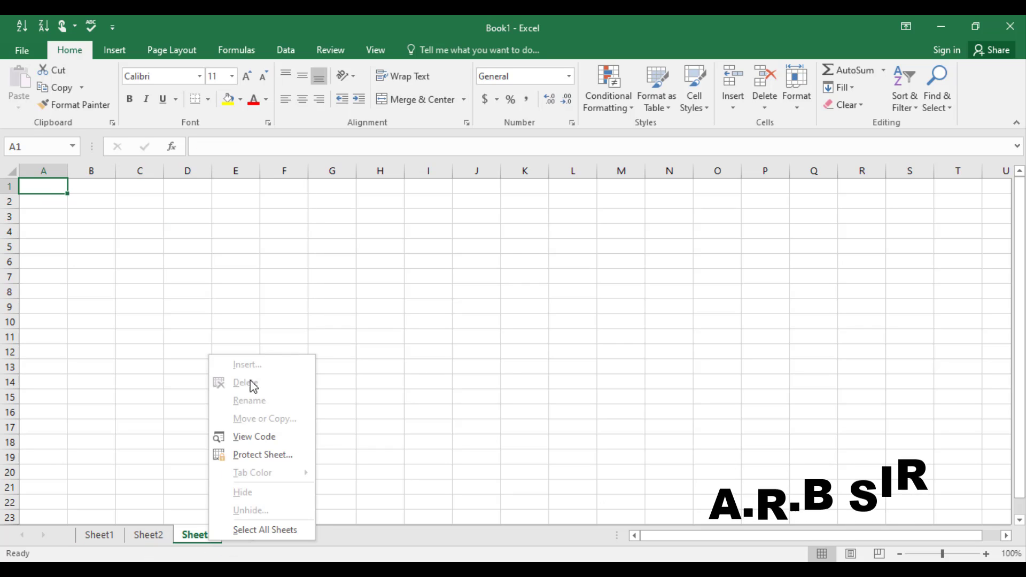
left_click(143, 531)
right_click(143, 532)
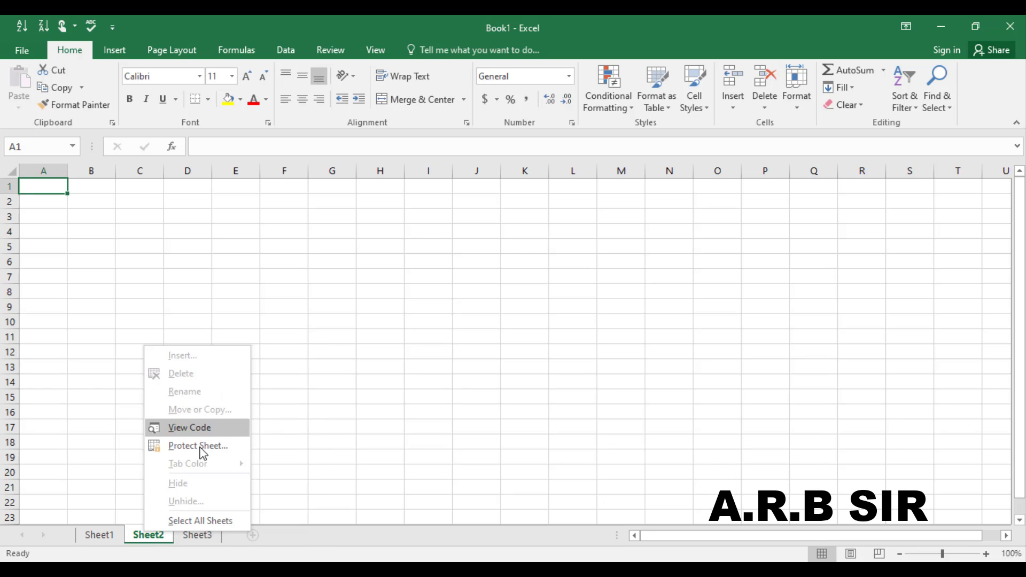
key("Escape")
left_click(177, 534)
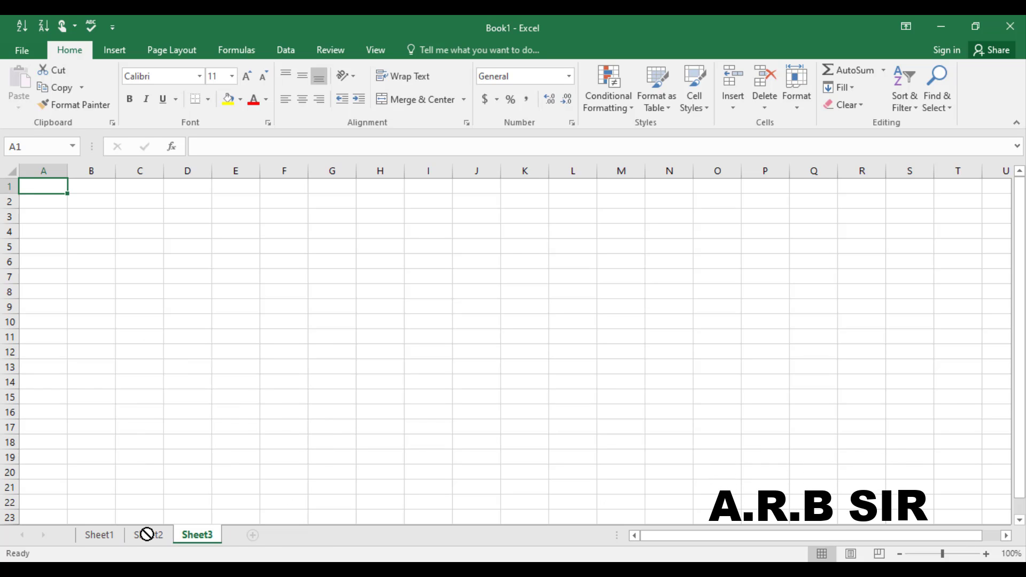
left_click(110, 539)
left_click_drag(117, 541, 164, 548)
left_click(152, 537)
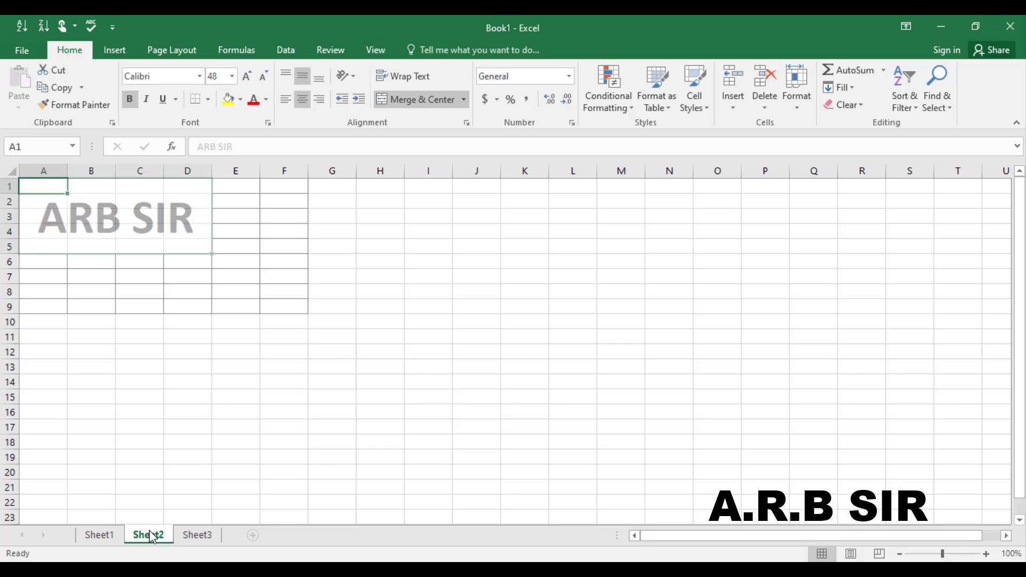
left_click(88, 536)
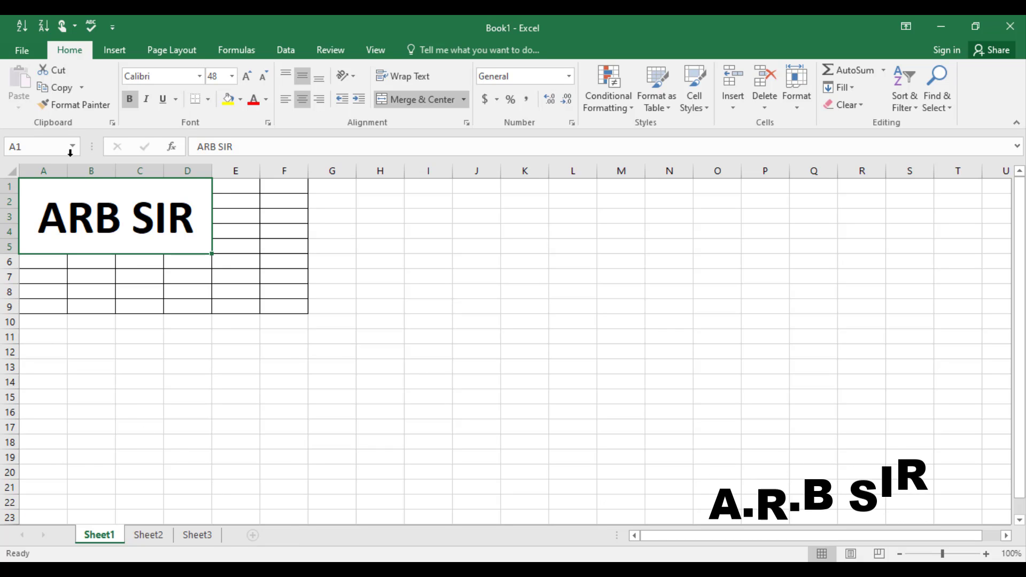
Step: Turn off Book1's workbook structure protection by entering its password
left_click(21, 49)
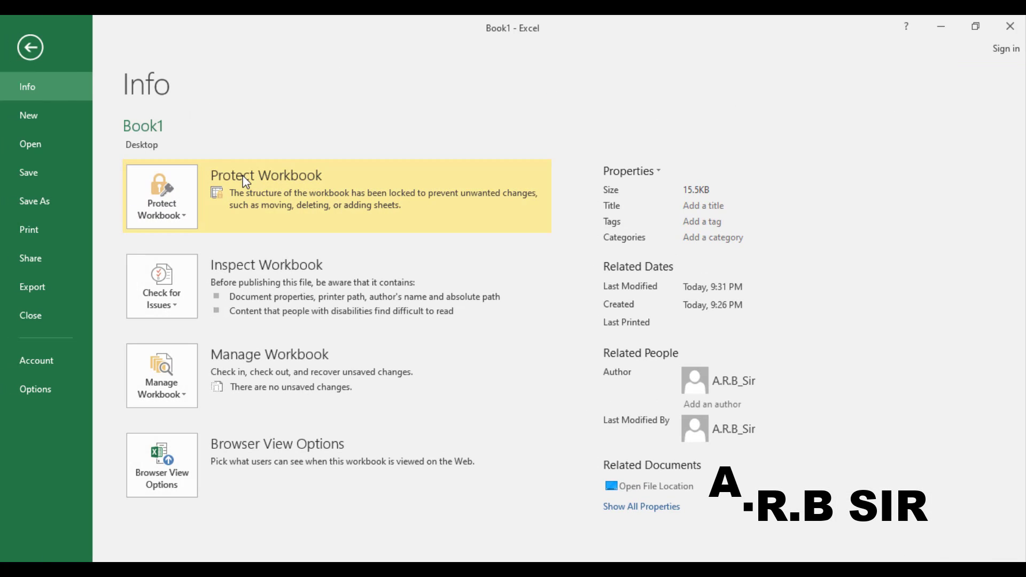
left_click(177, 217)
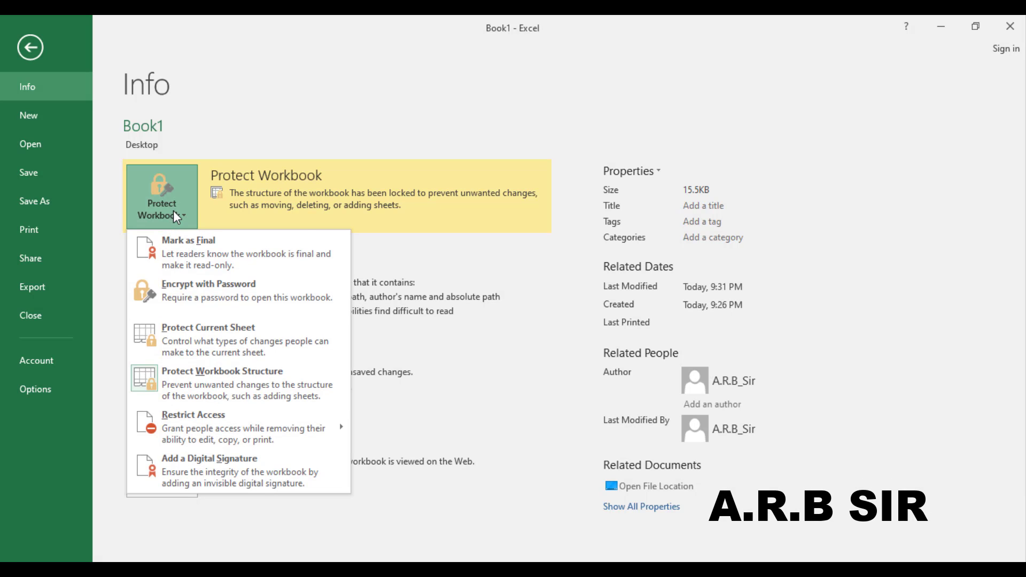
left_click(248, 386)
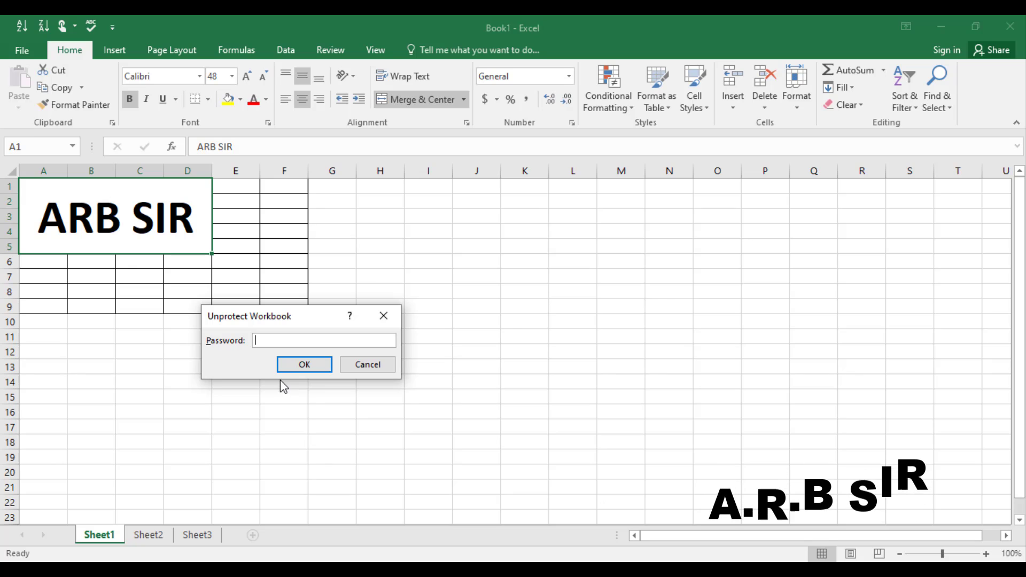
type("123")
key("Return")
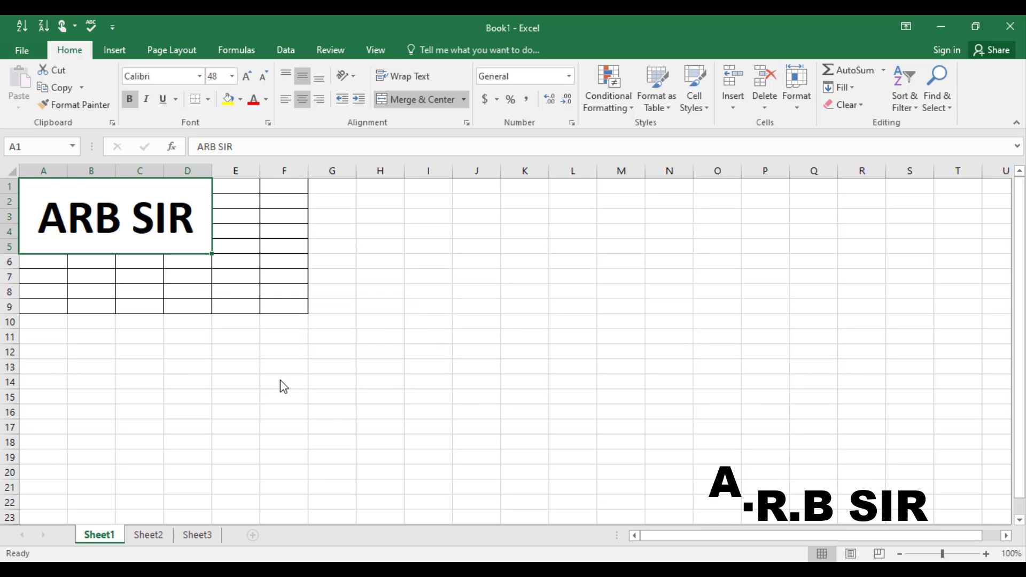
Step: Check Book1's workbook protection options on the Info page, then return to the worksheet
left_click(22, 52)
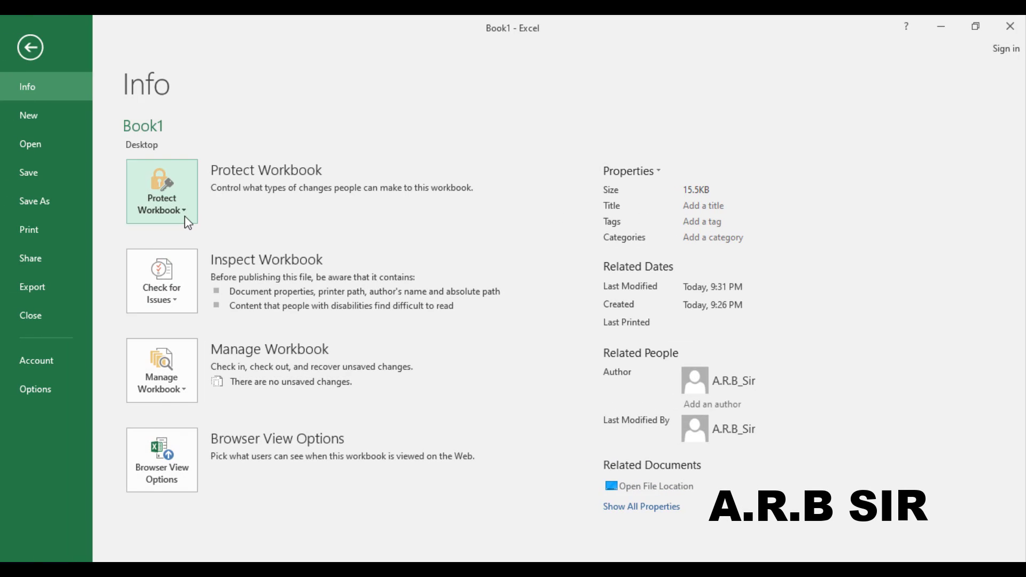
left_click(187, 220)
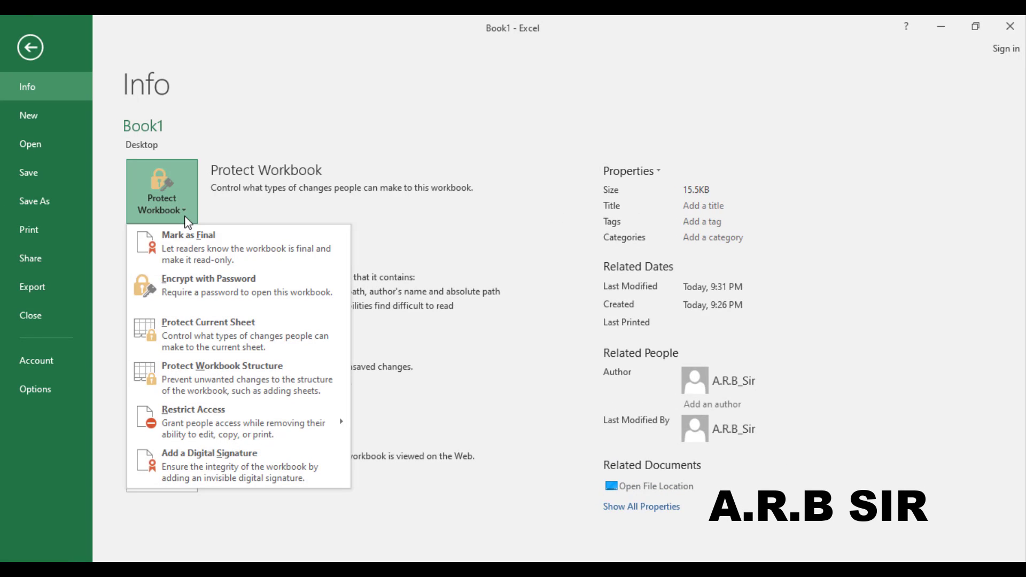
left_click(31, 48)
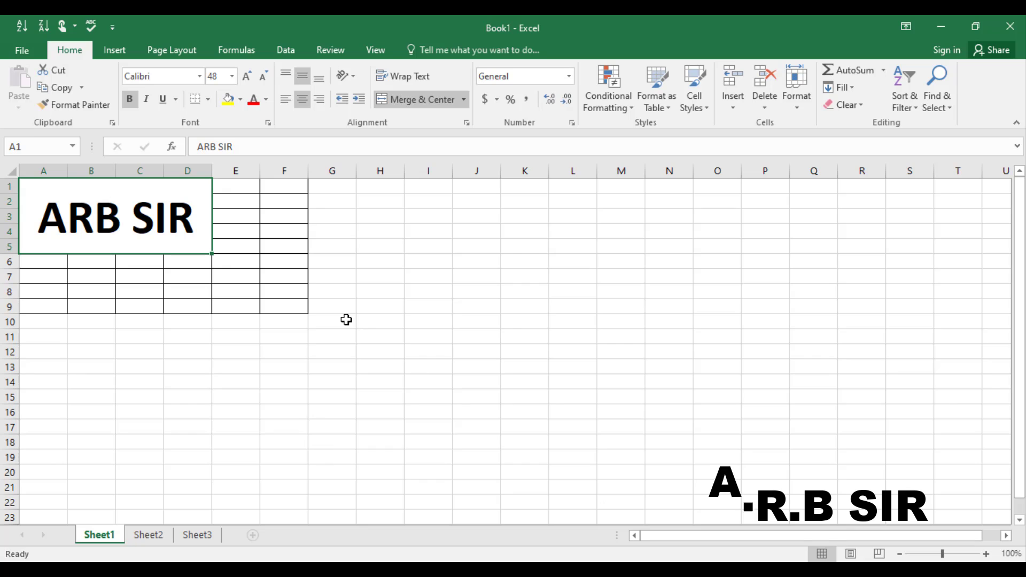
Step: Add a new sheet, then delete Sheet3 and Sheet4
left_click(254, 537)
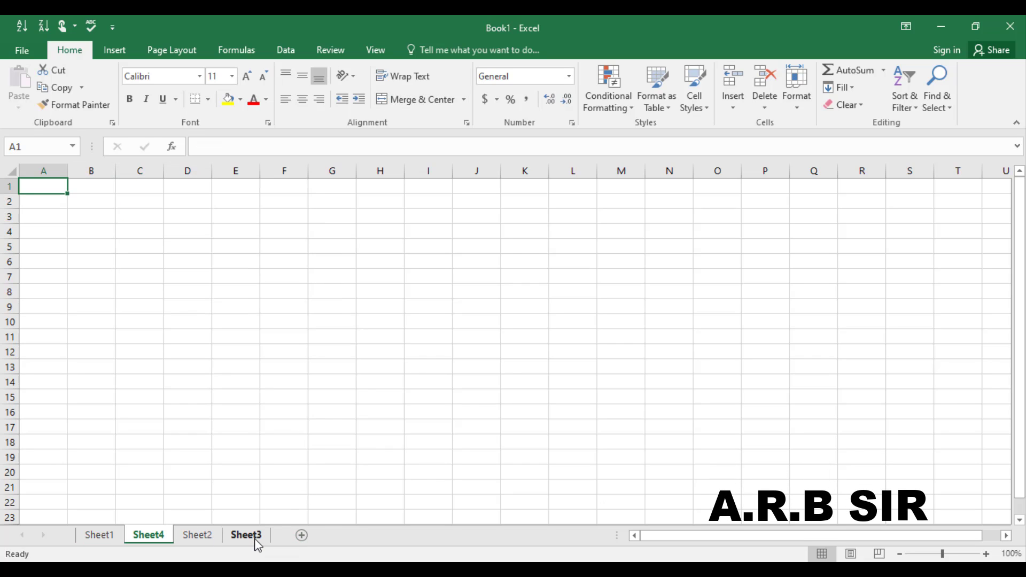
right_click(256, 540)
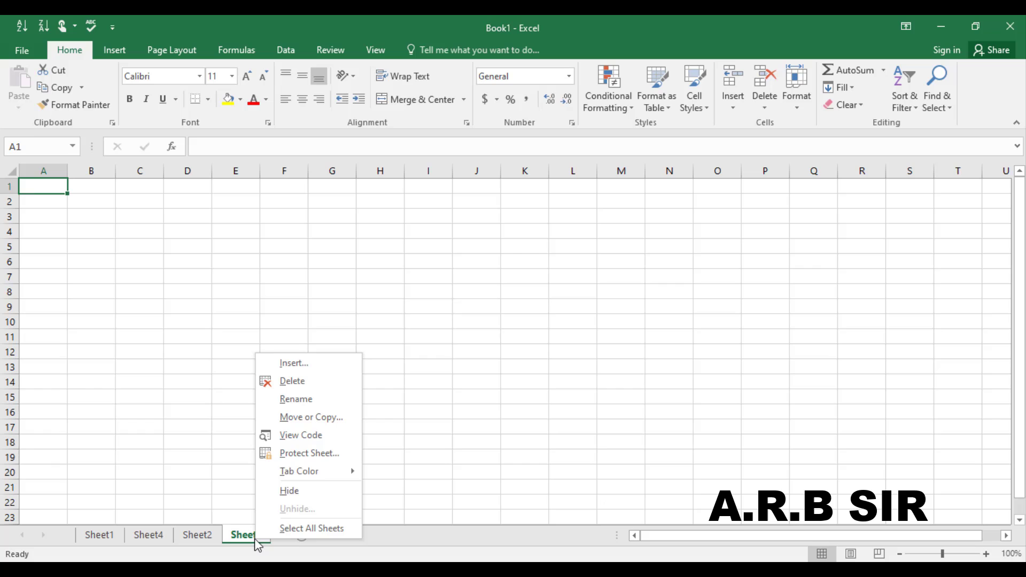
left_click(282, 381)
right_click(162, 535)
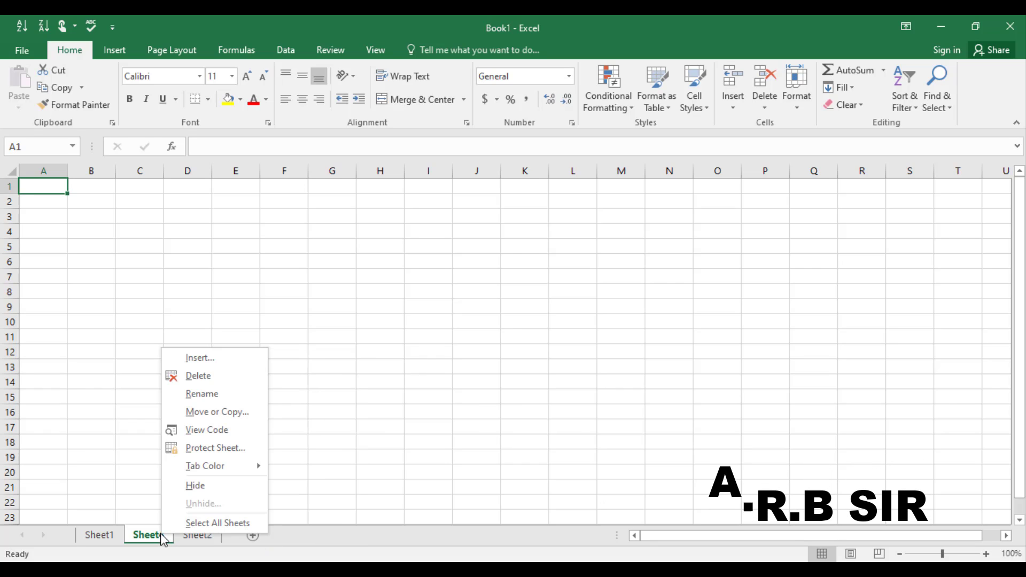
left_click(206, 373)
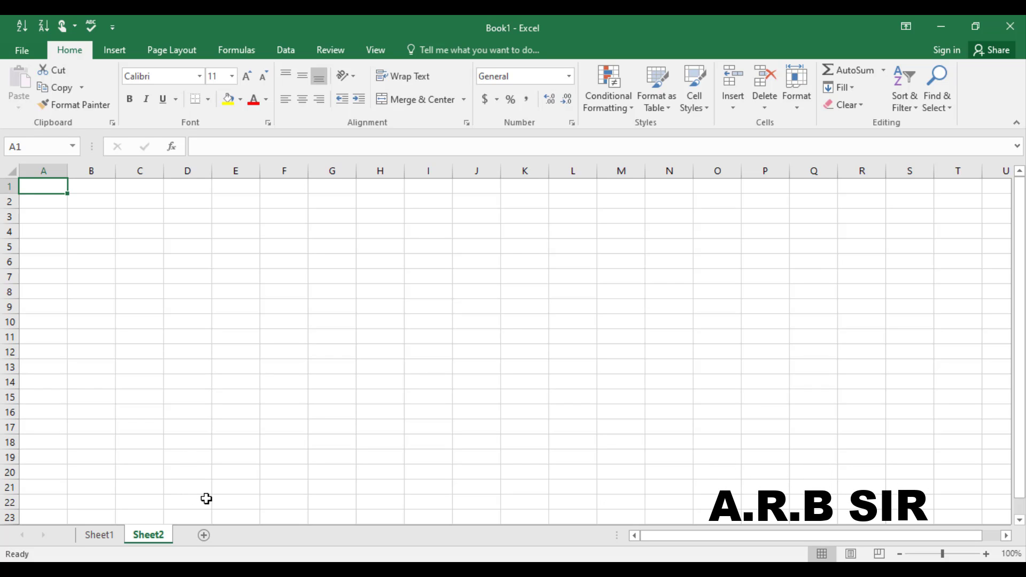
Step: Move Sheet1 after Sheet2, view Sheet2, then move Sheet1 back to first place
left_click_drag(105, 534, 176, 536)
left_click(98, 537)
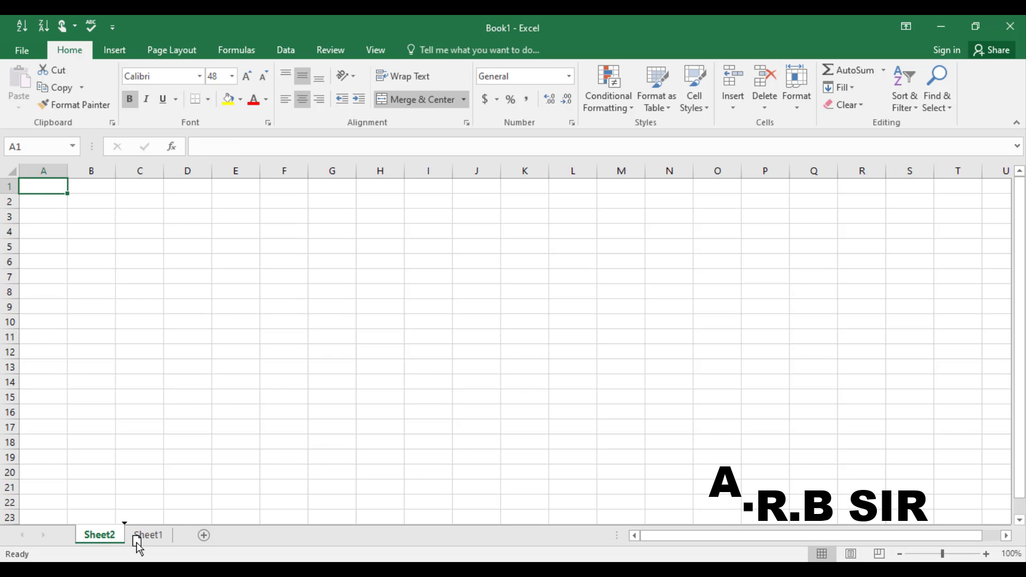
left_click_drag(138, 540, 99, 543)
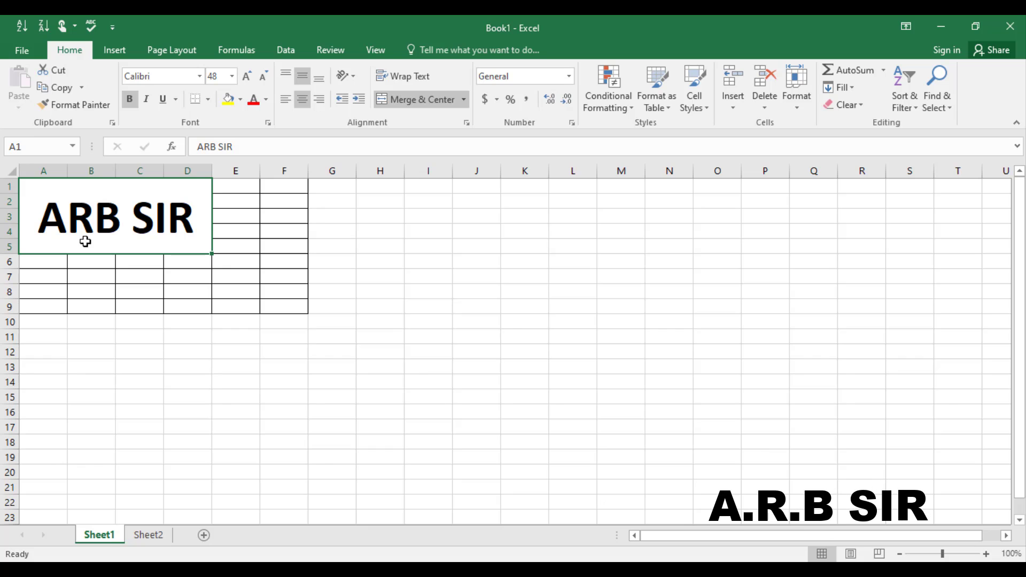
Step: Review Book1's workbook protection choices on the Info page, then dismiss them
left_click(18, 51)
left_click(185, 213)
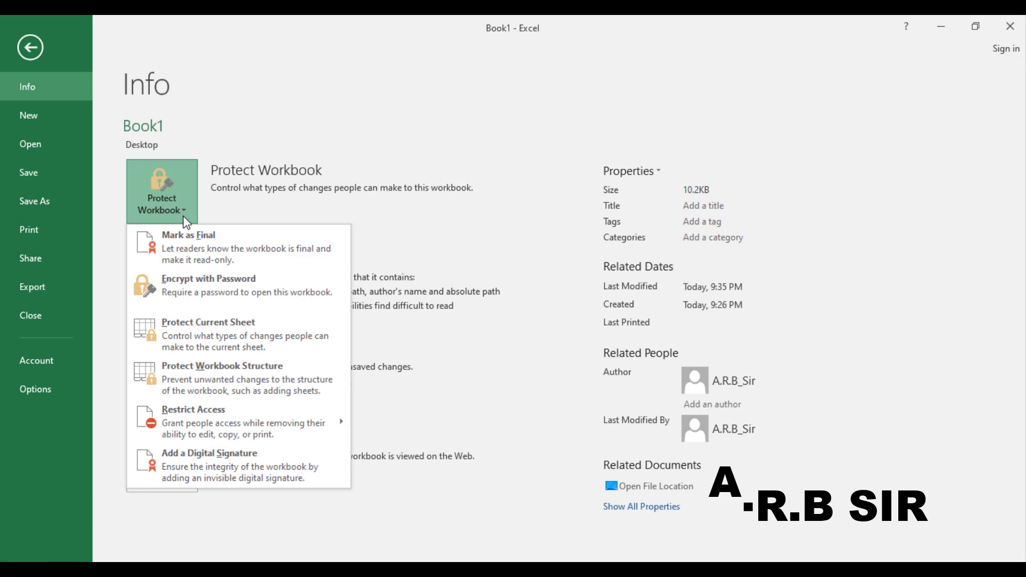
mouse_move(257, 417)
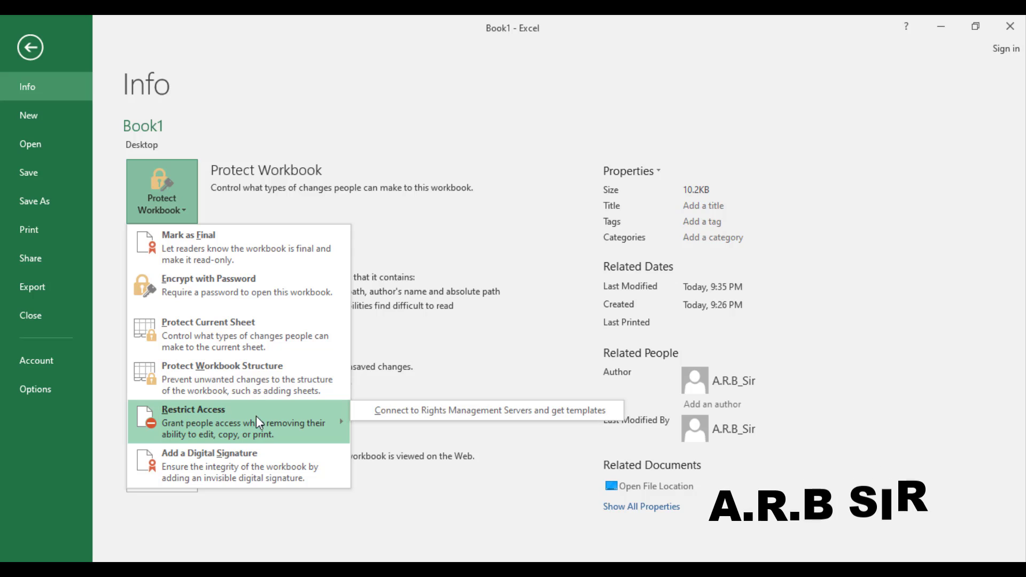
left_click(443, 338)
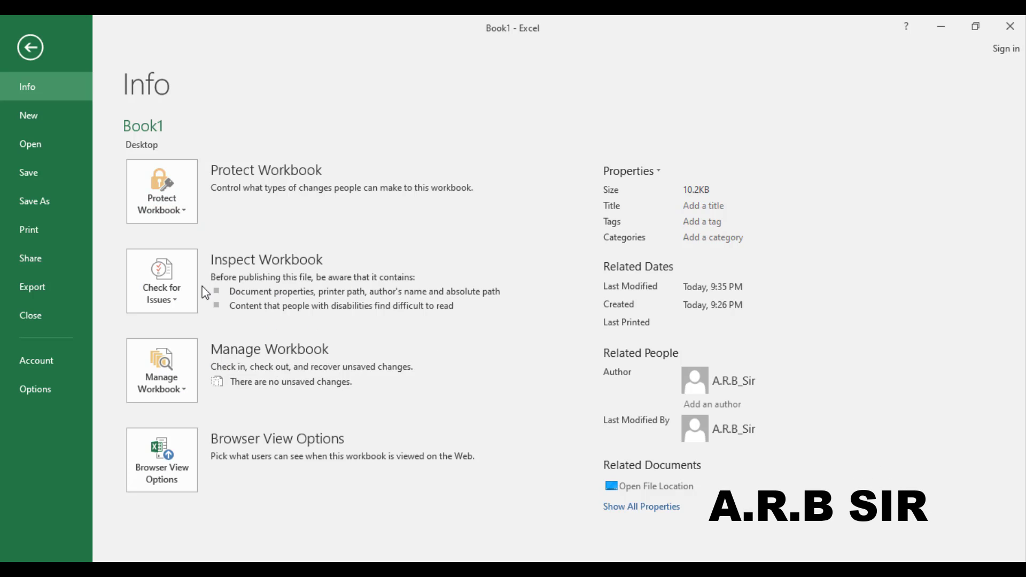
Step: Search Recover Unsaved Workbooks, find nothing to recover, and return to Info
left_click(182, 385)
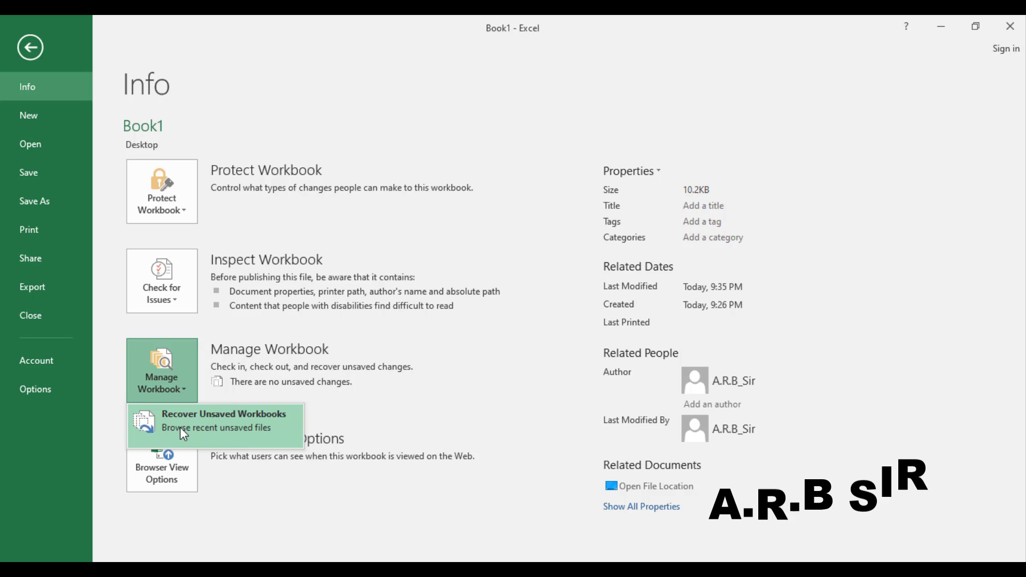
left_click(233, 426)
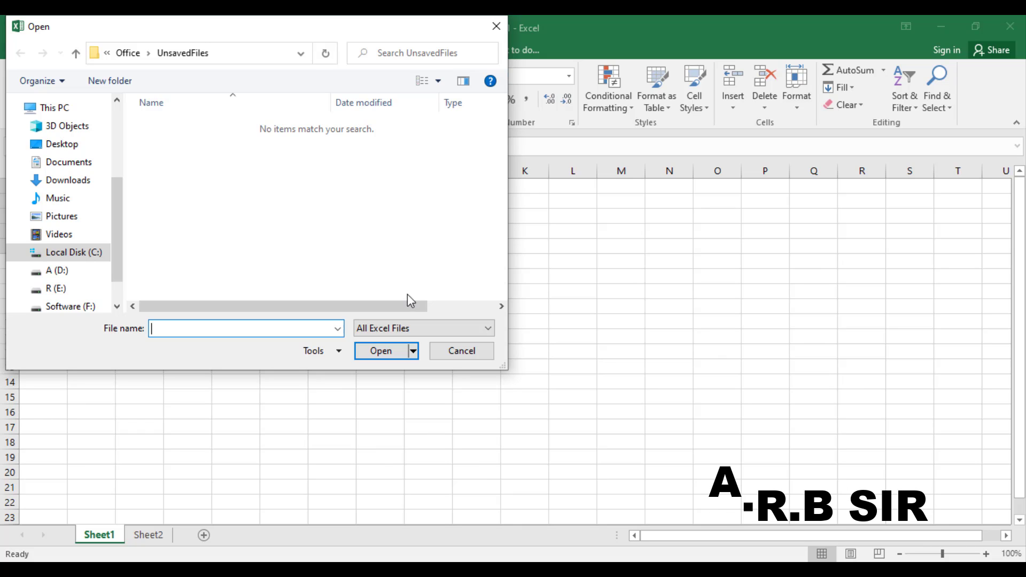
left_click(462, 353)
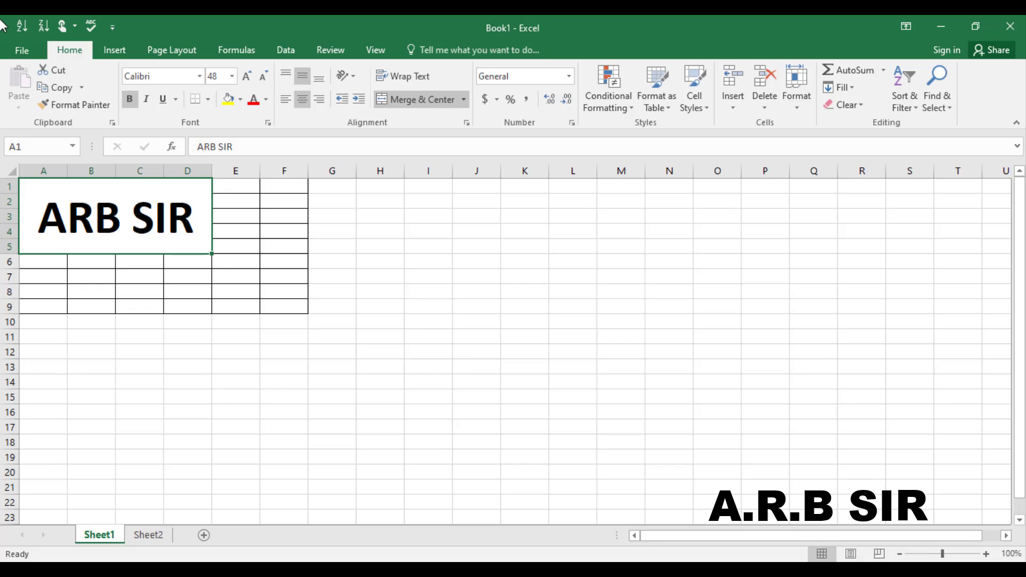
left_click(20, 51)
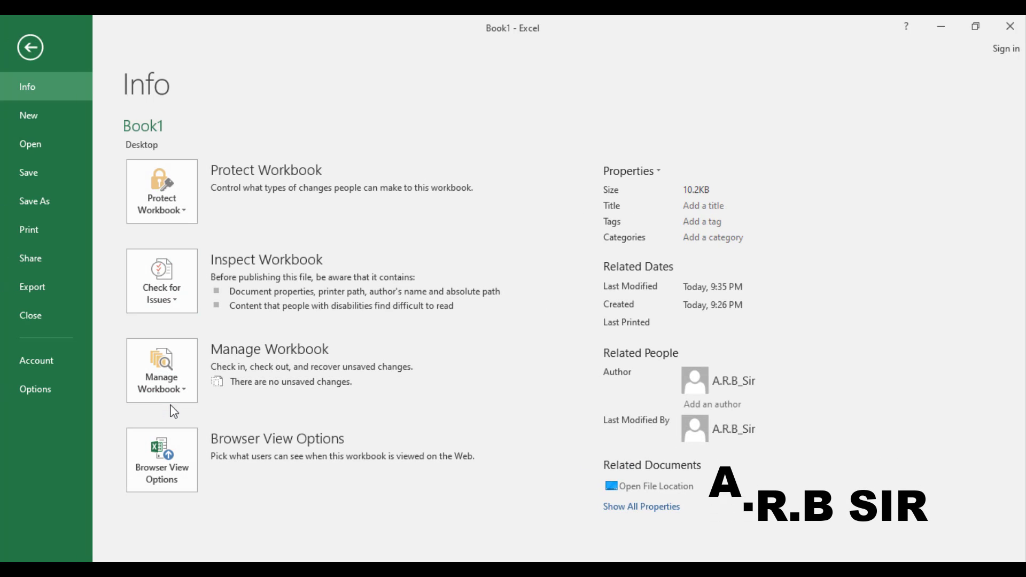
Step: Enter 'fish' in cell A1
left_click(30, 47)
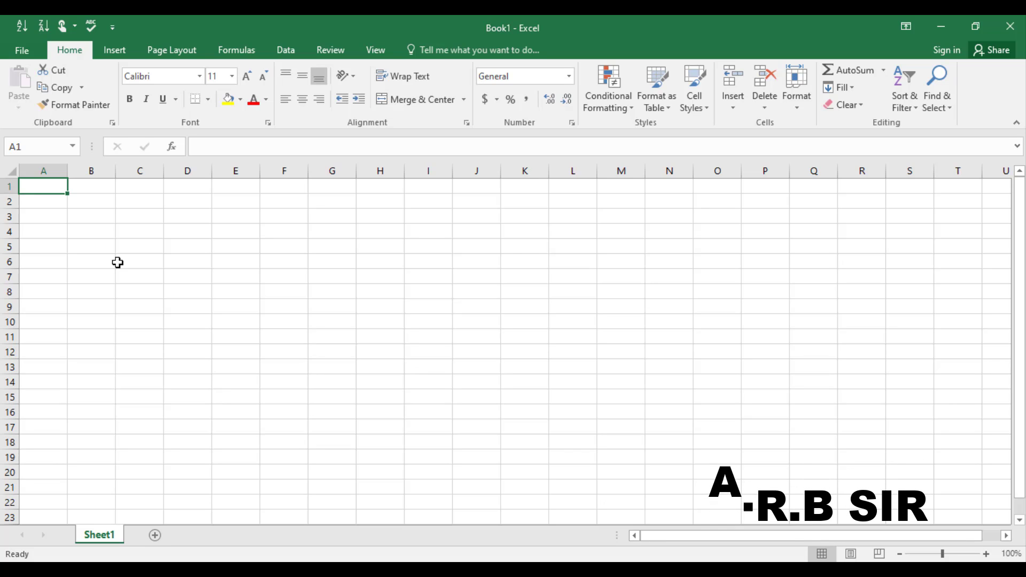
type("fish")
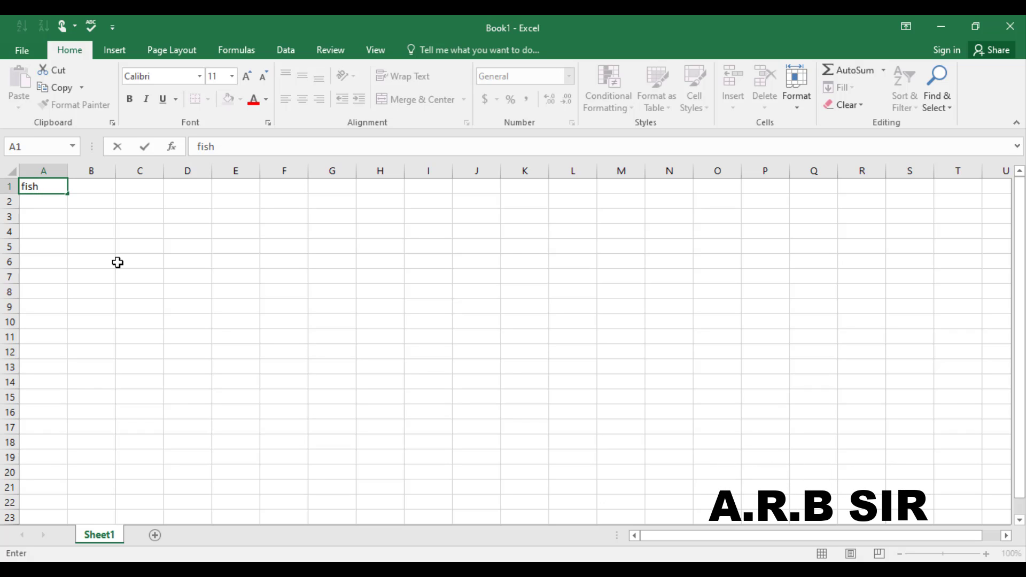
key("ctrl+Return")
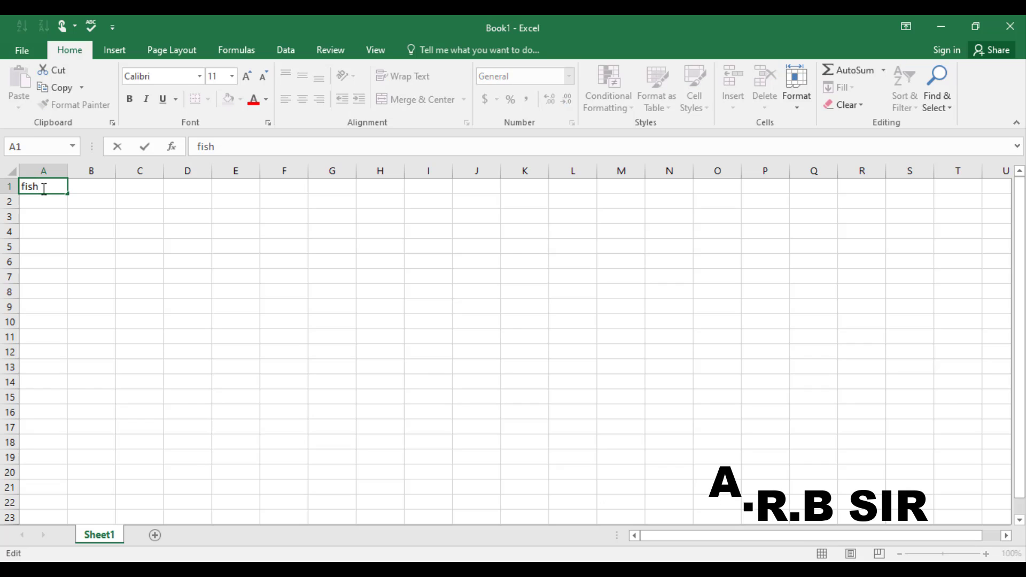
Step: Enlarge the fish text in A1 to font size 36
left_click_drag(42, 187, 12, 187)
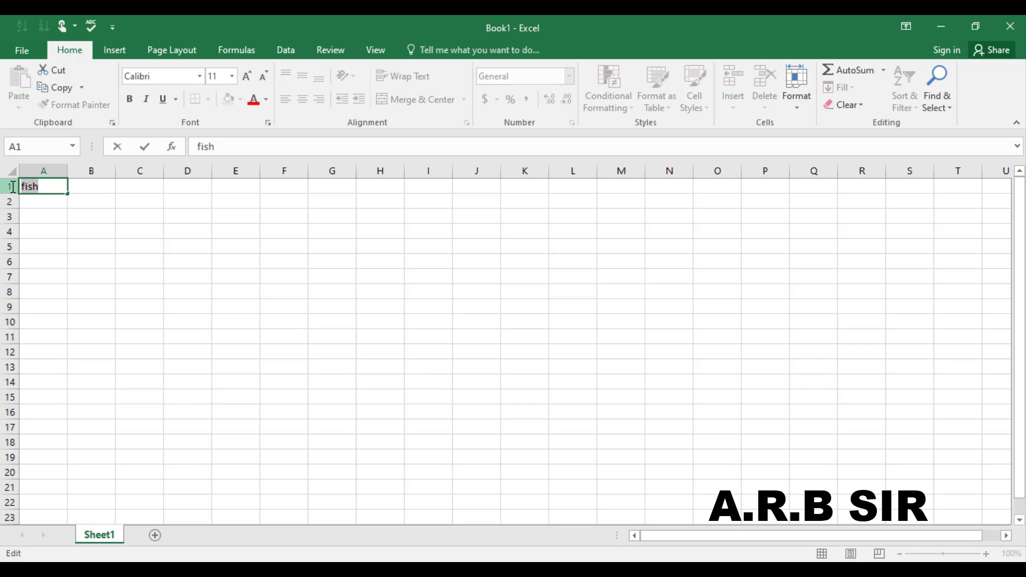
left_click(245, 79)
left_click(245, 79)
left_click(246, 79)
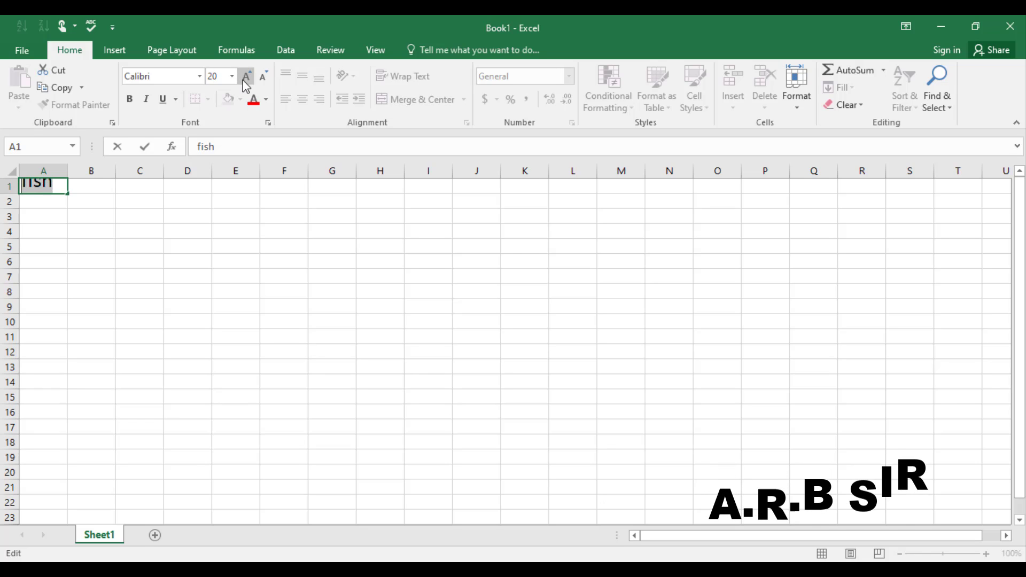
left_click(245, 79)
left_click(245, 79)
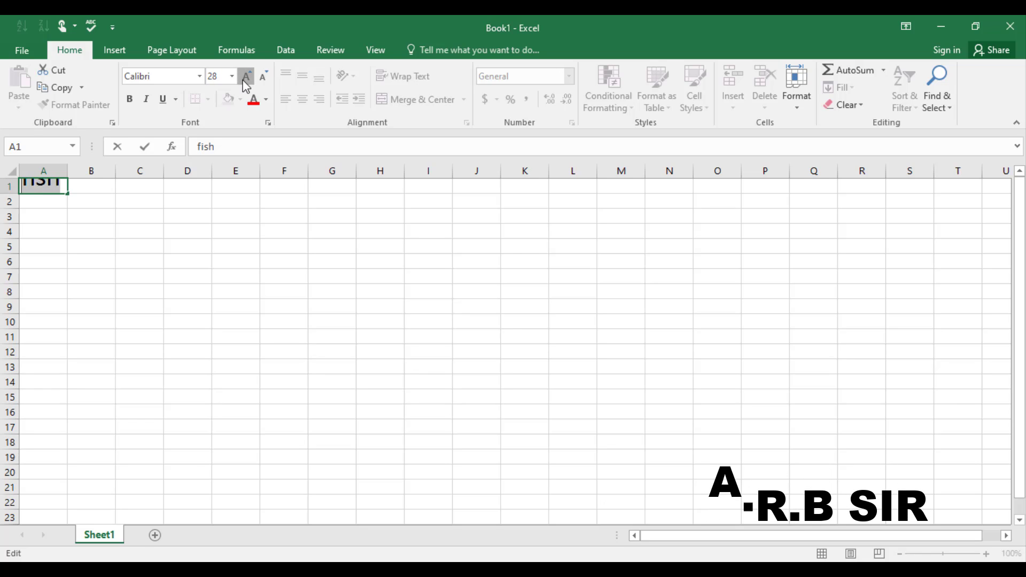
left_click(245, 79)
left_click(797, 90)
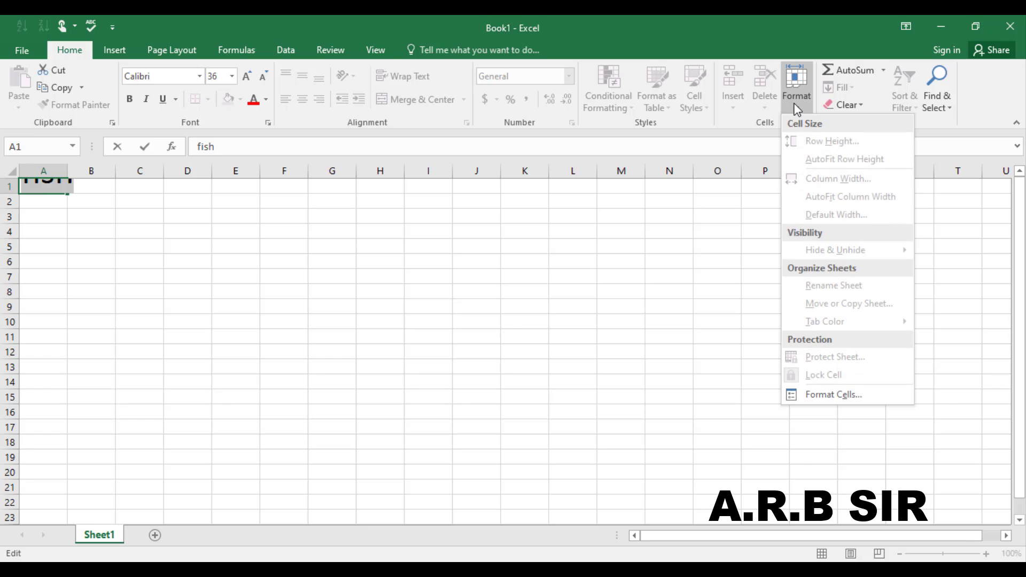
left_click(605, 277)
left_click(43, 198)
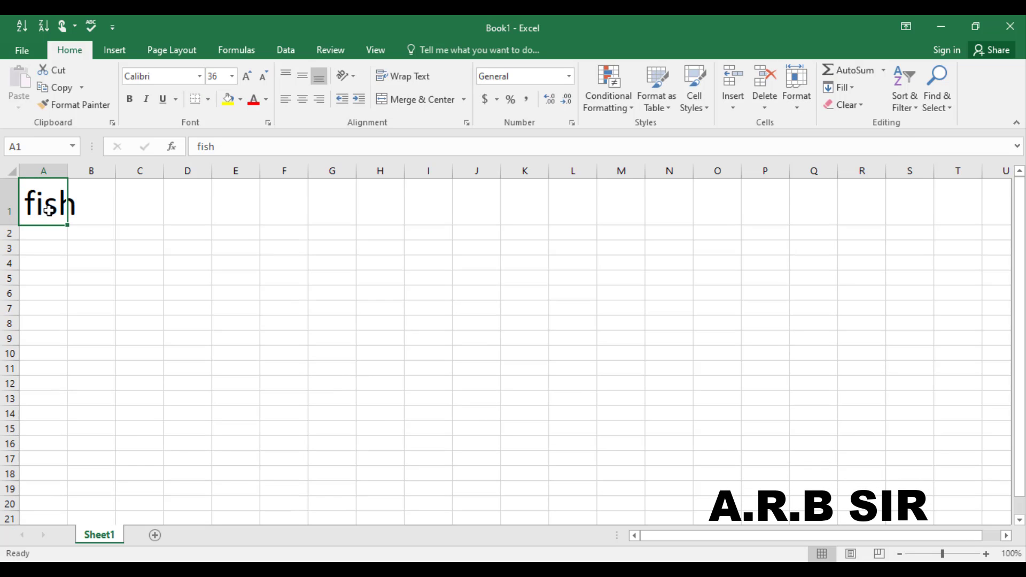
Step: AutoFit column A's width to the fish text and close that workbook
left_click(800, 107)
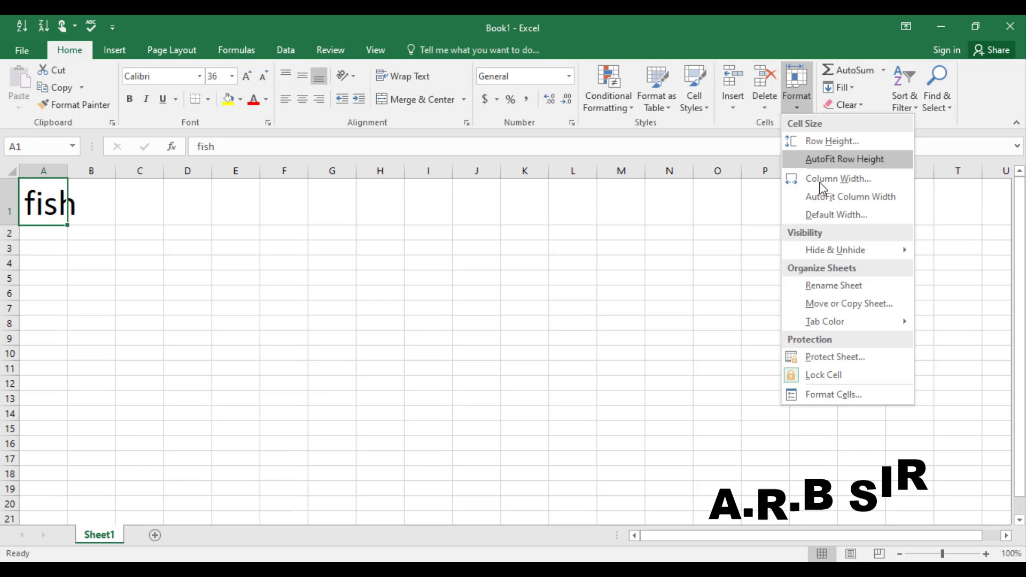
left_click(819, 196)
left_click(355, 247)
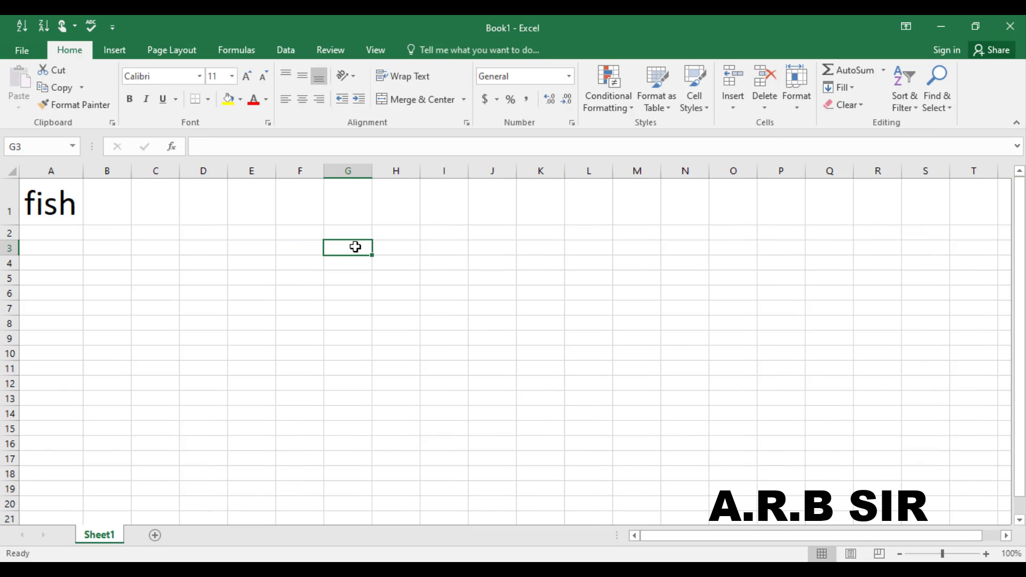
left_click(1008, 30)
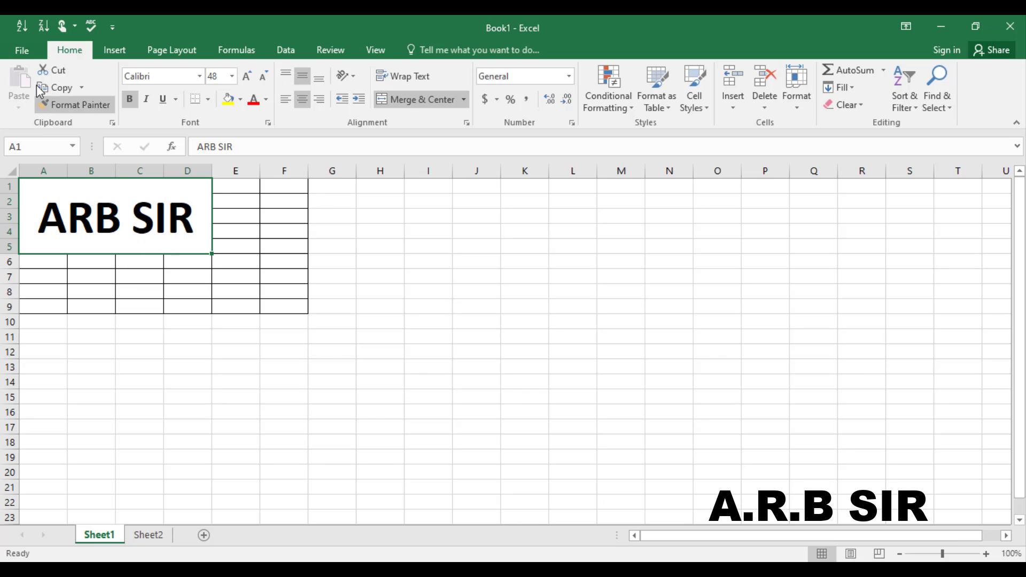
Step: Check the unsaved-workbooks folder again, find it empty, and return to Book1's Info page
left_click(21, 49)
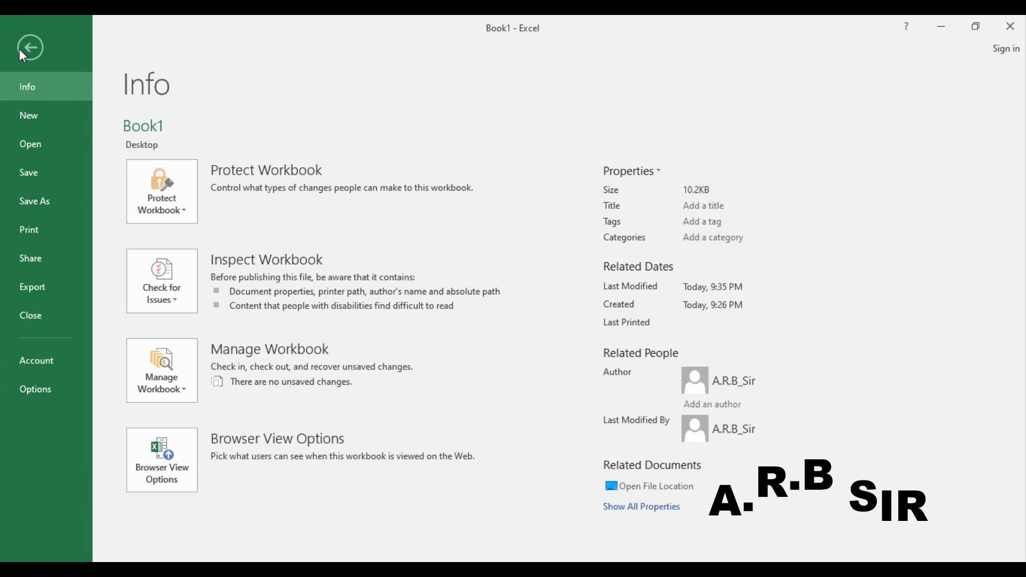
left_click(172, 380)
key("Escape")
key("Escape")
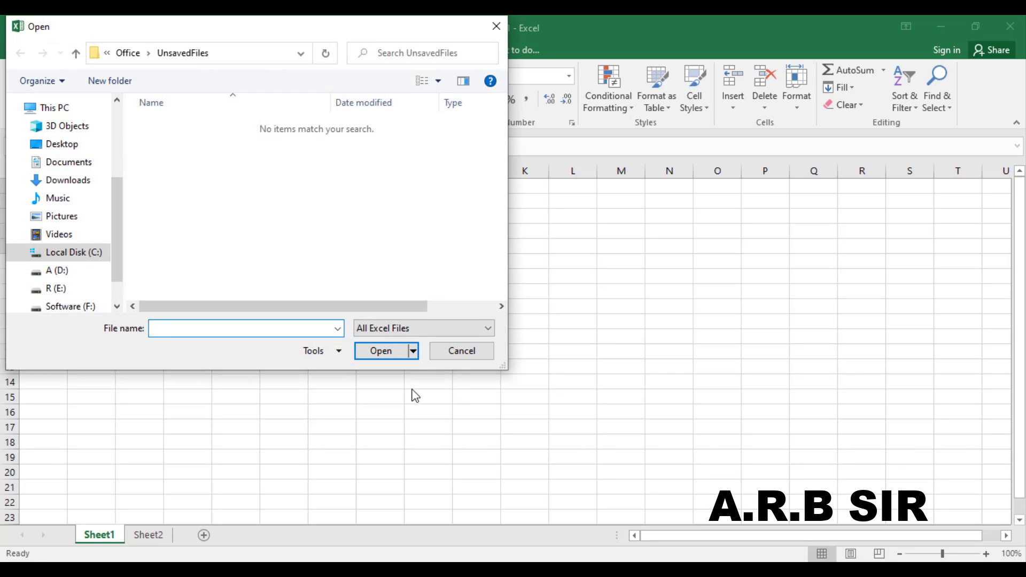
left_click(453, 353)
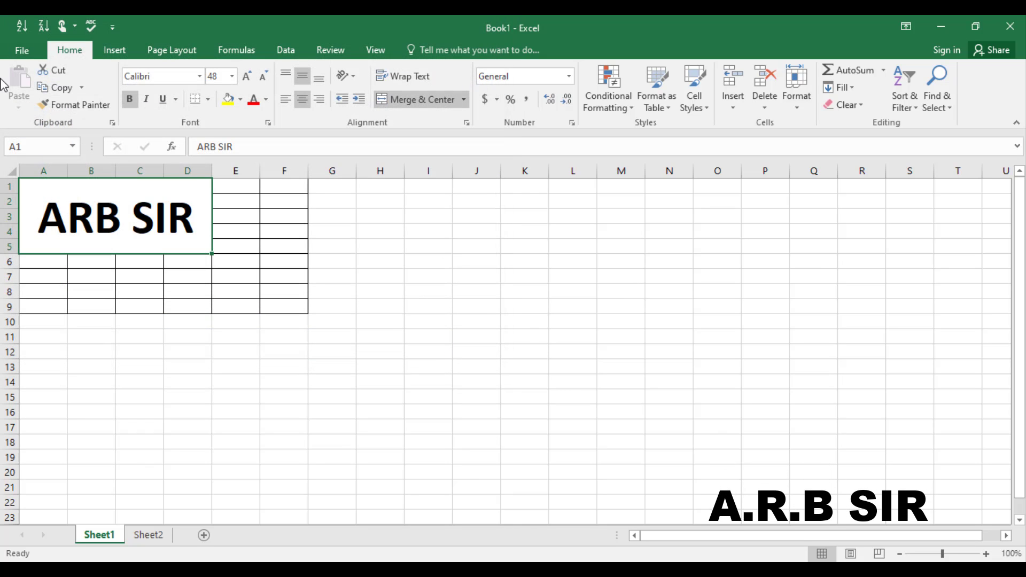
left_click(22, 51)
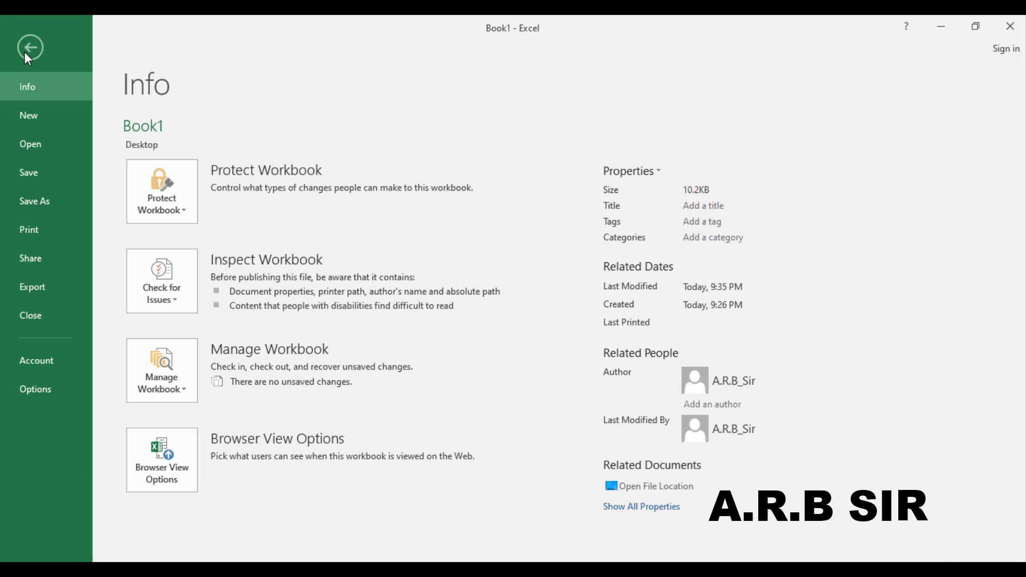
Step: Browse templates such as Personal Monthly Budget and Loan Amortization on the New page
left_click(38, 117)
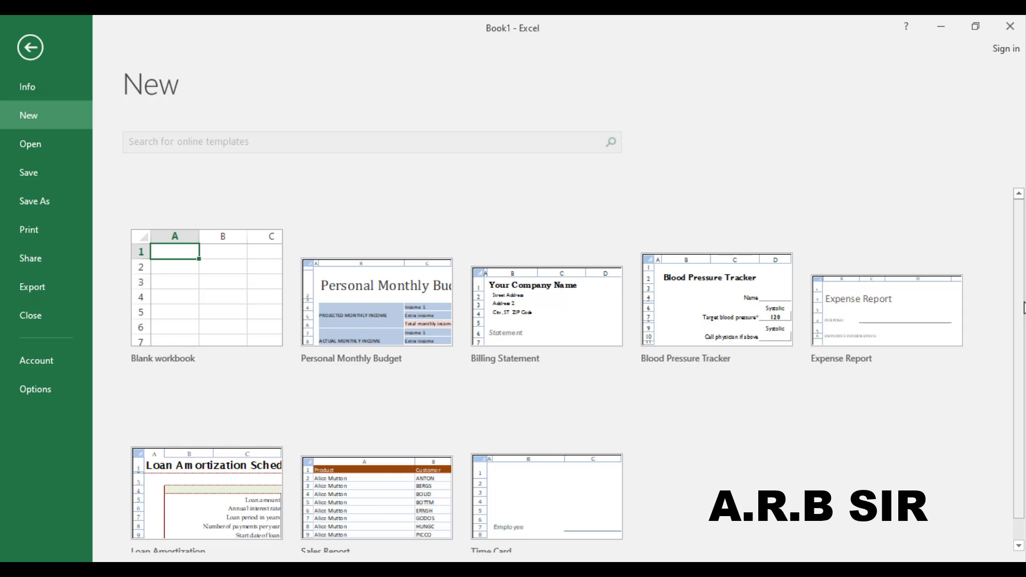
scroll(1021, 372, "down", 1)
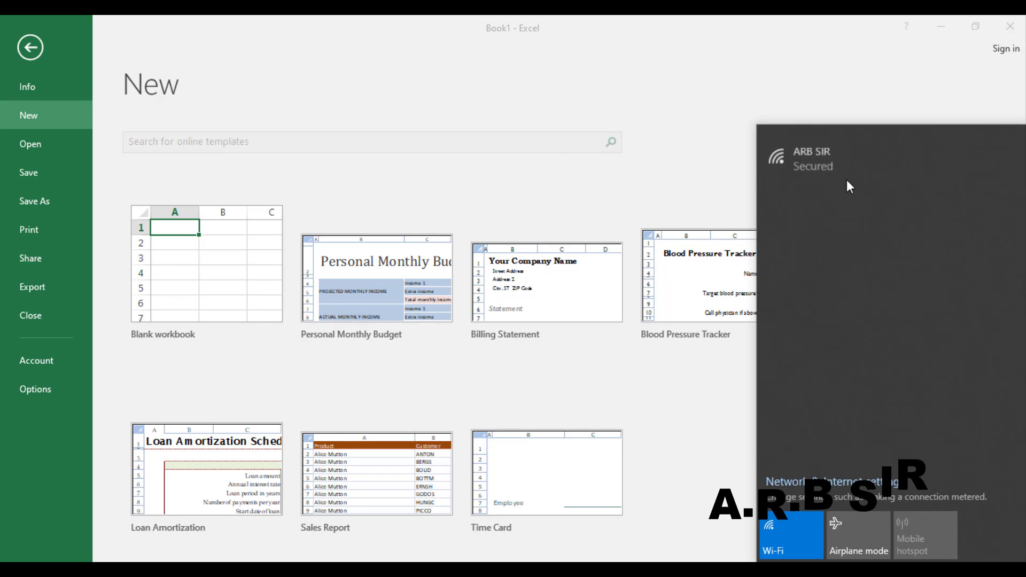
Step: Connect to the ARB SIR Wi-Fi network, set to connect automatically
left_click(832, 162)
left_click(820, 189)
left_click(948, 231)
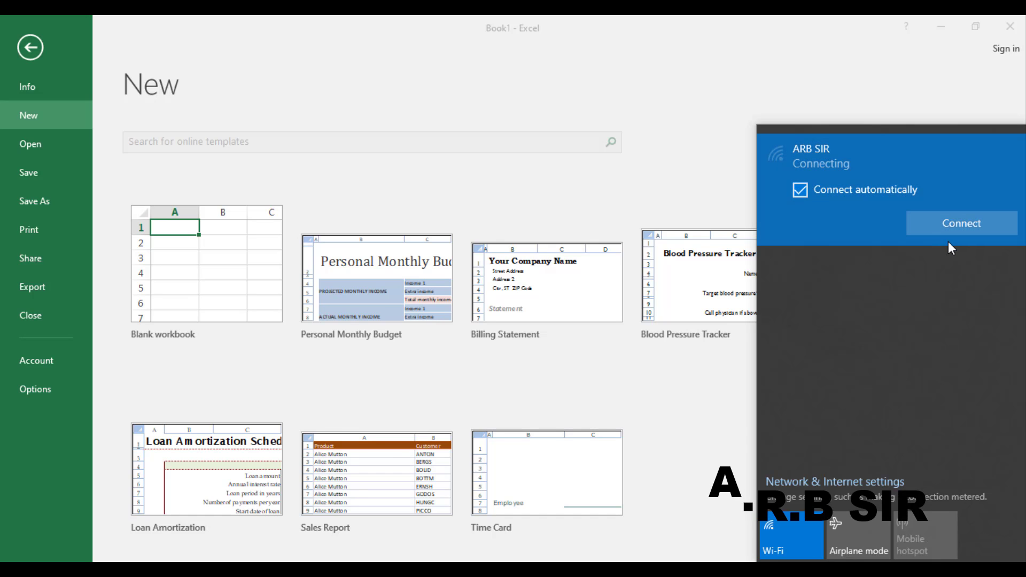
left_click(721, 158)
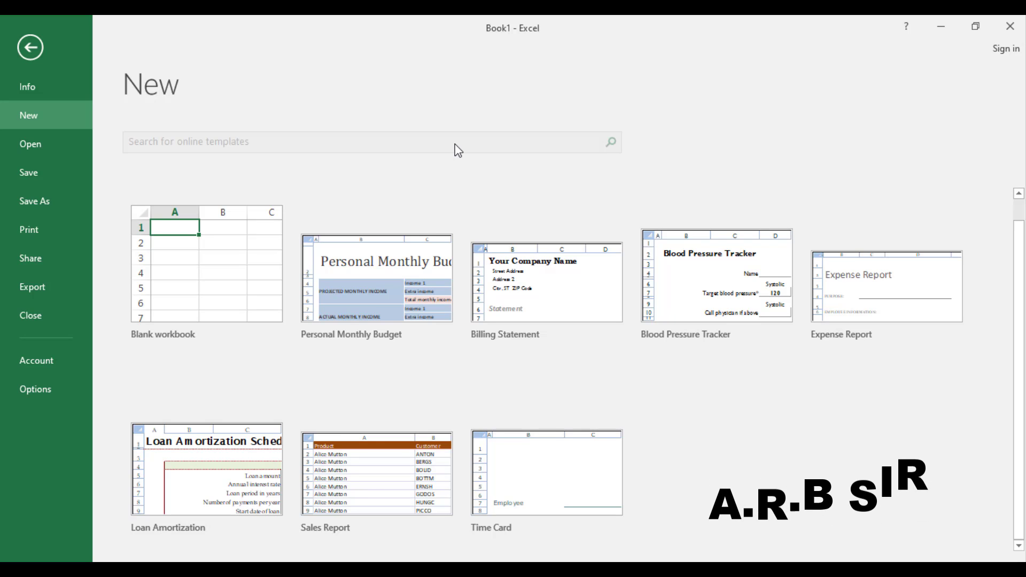
Step: On Excel's New page, search online for Personal templates and scroll the results
left_click(38, 50)
left_click(20, 50)
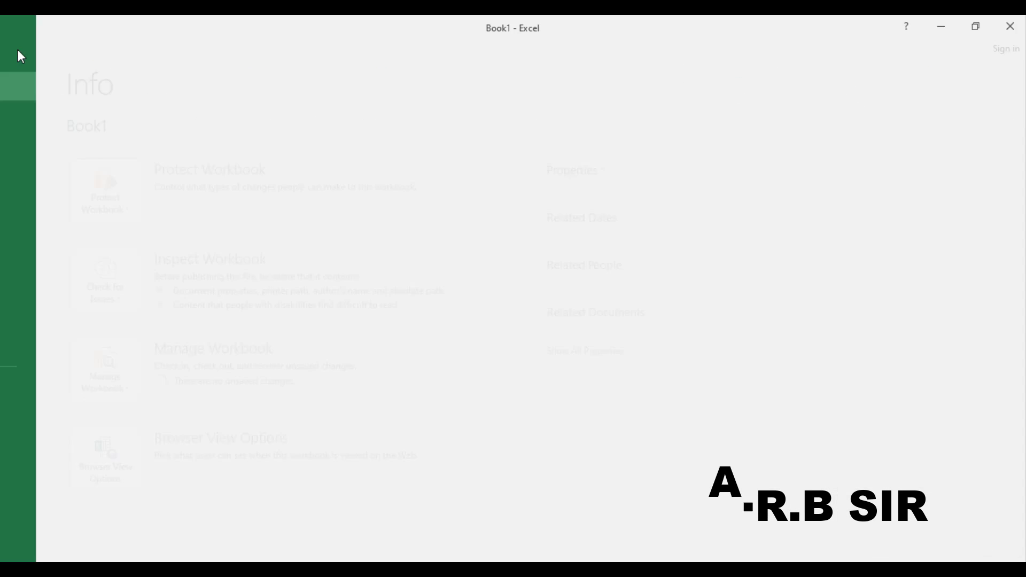
left_click(27, 115)
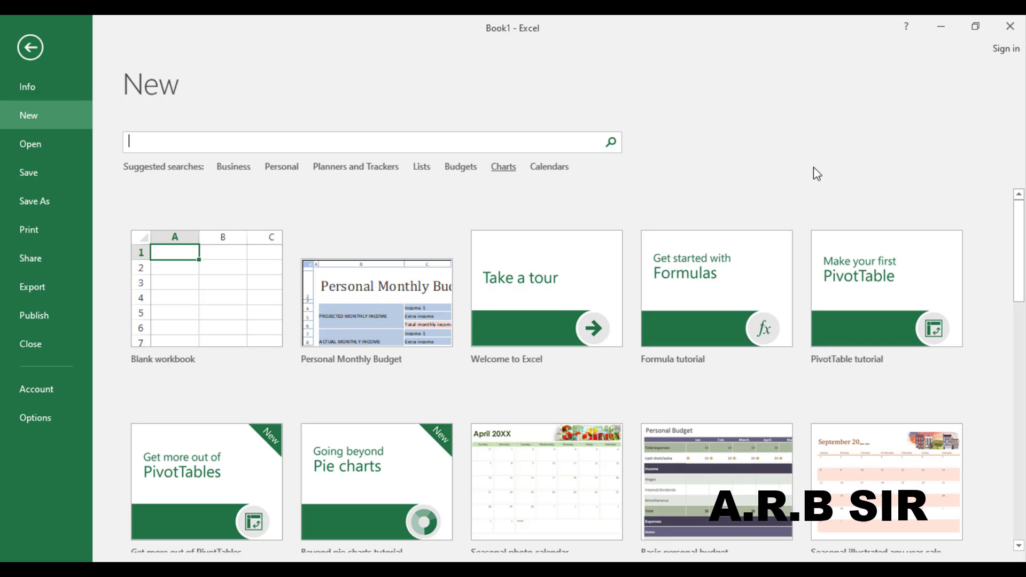
left_click_drag(1020, 257, 1017, 410)
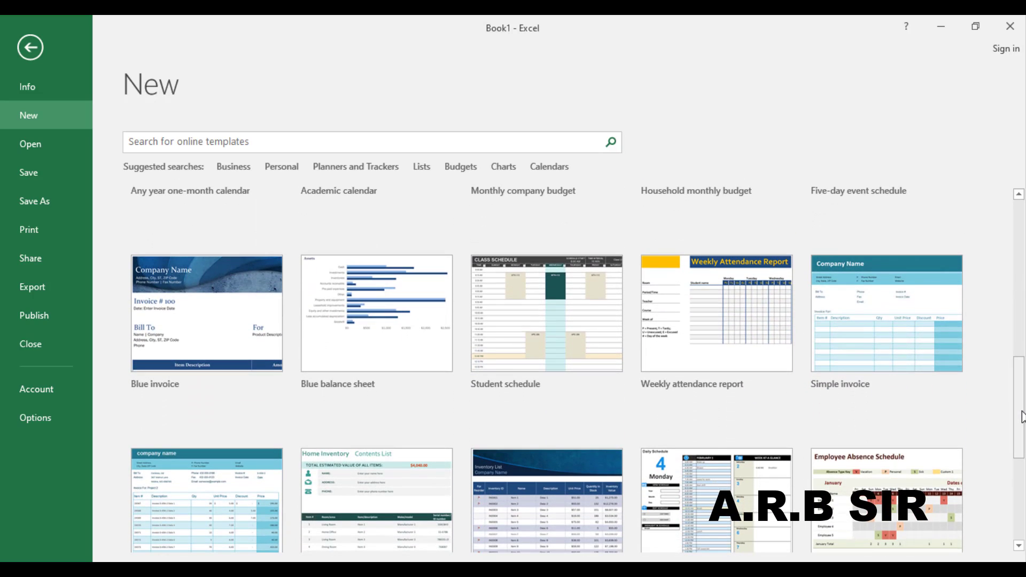
left_click_drag(1022, 422, 1023, 263)
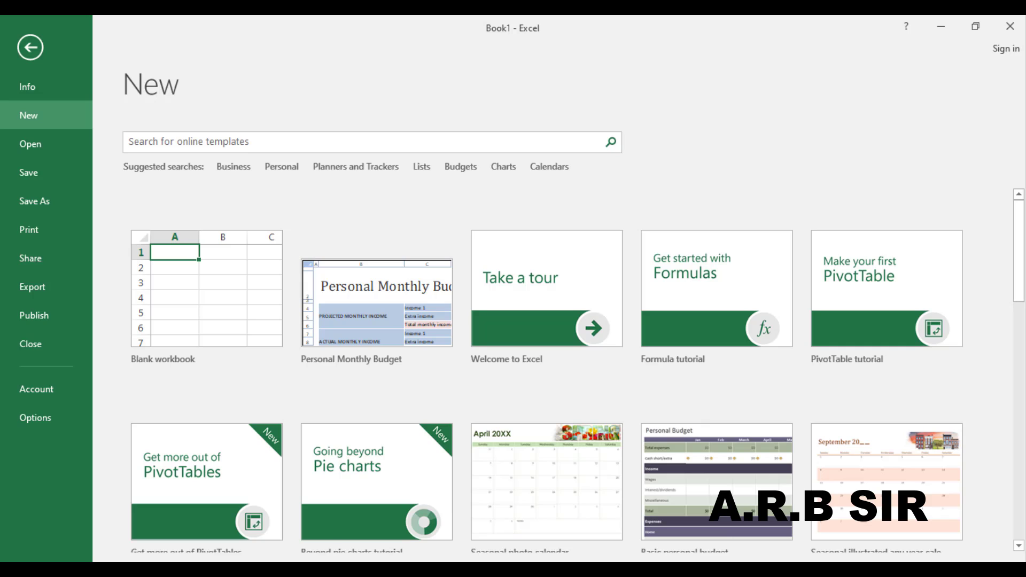
left_click(278, 167)
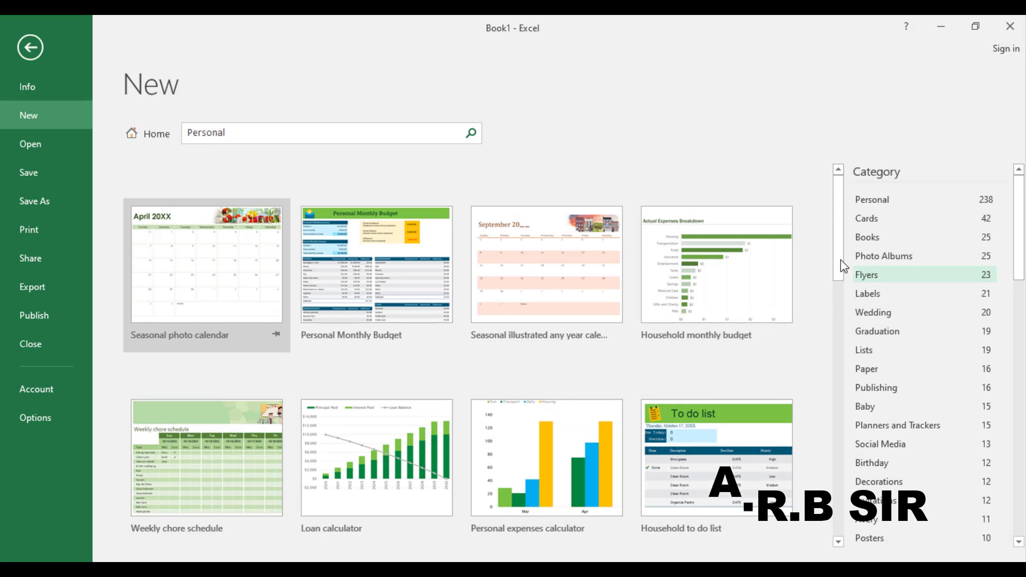
left_click_drag(842, 229, 844, 372)
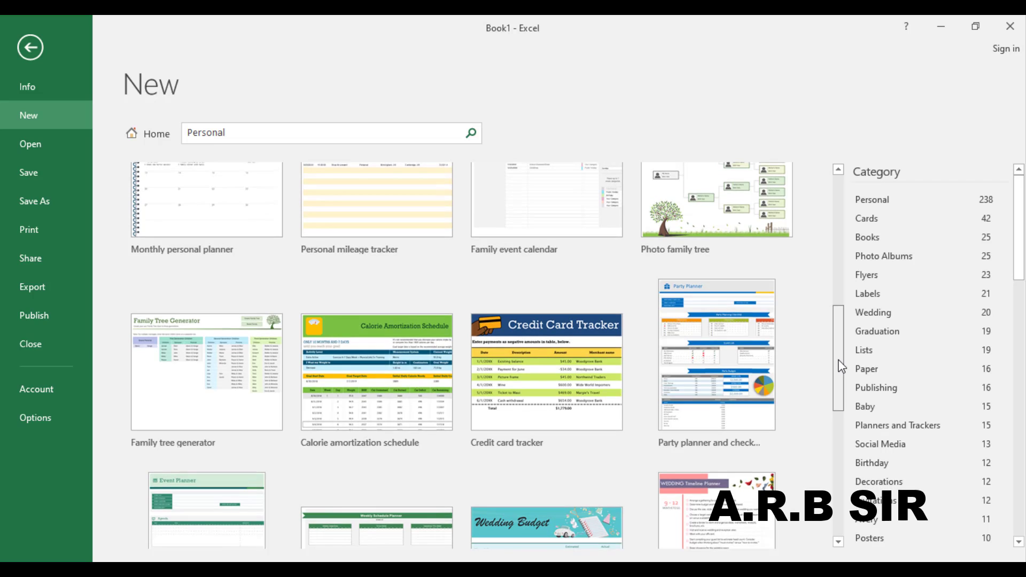
left_click_drag(844, 366, 840, 416)
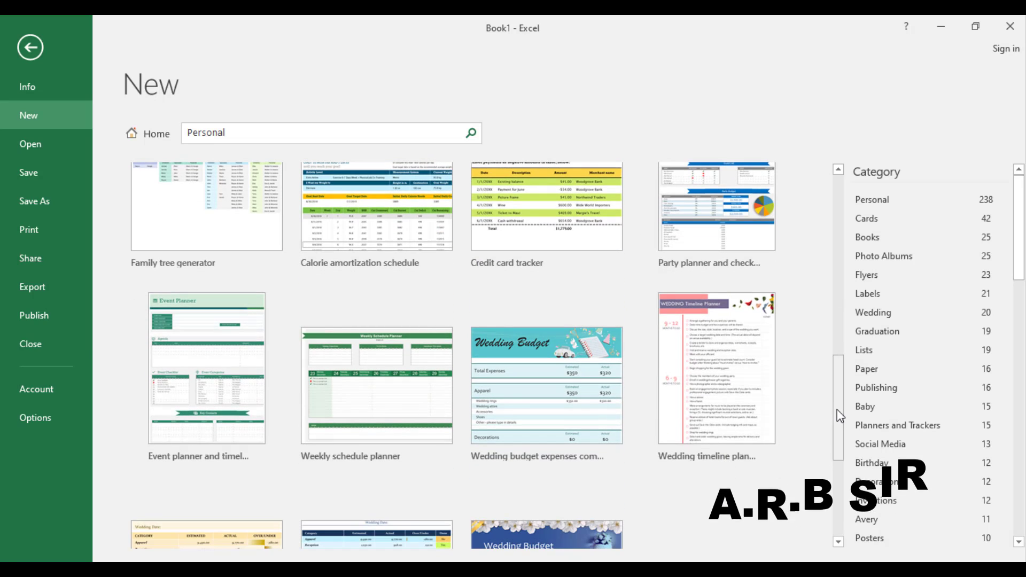
Step: Create a workbook from the Weekly schedule planner template and dismiss its description note
left_click(352, 382)
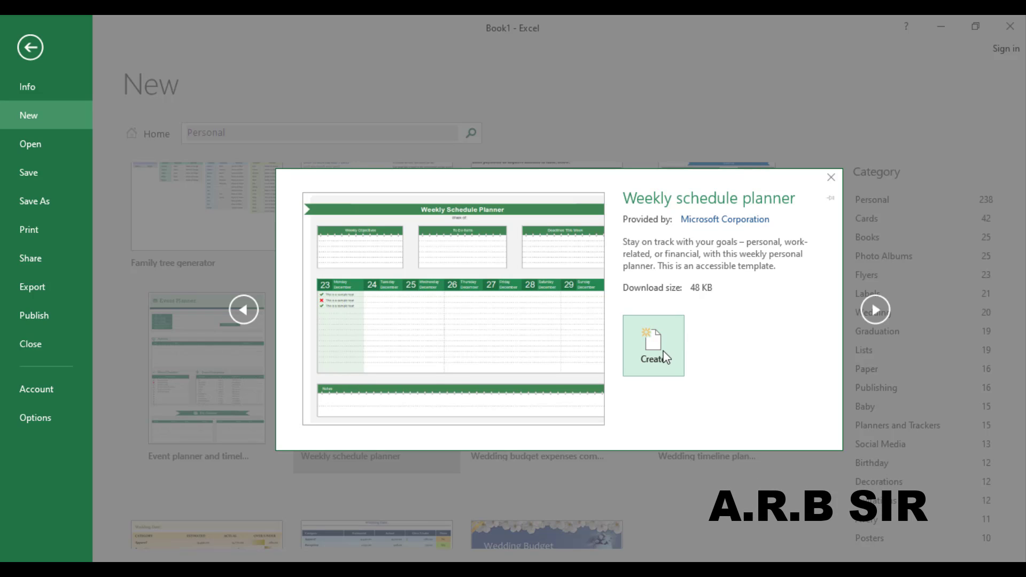
left_click(660, 353)
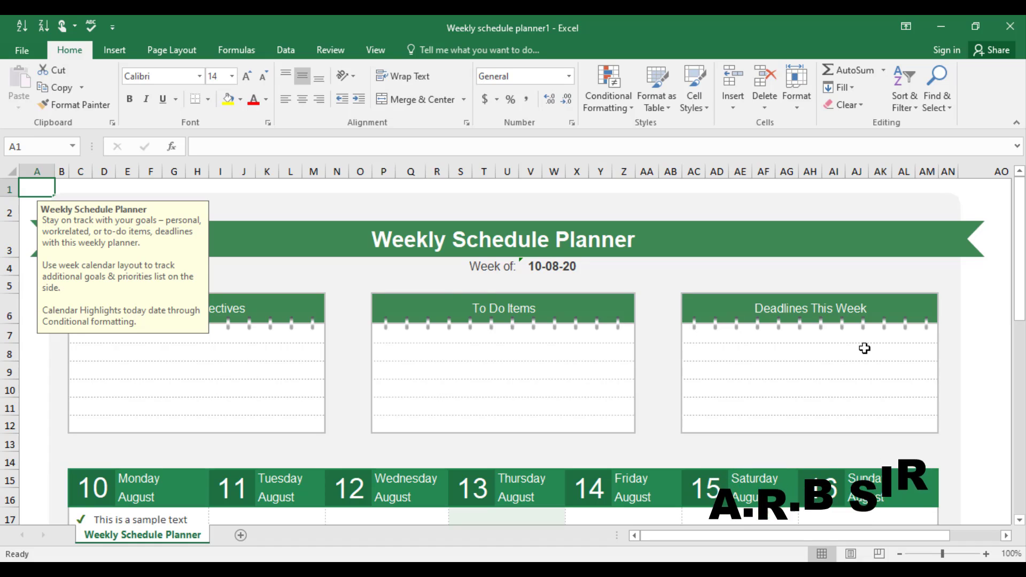
left_click(985, 293)
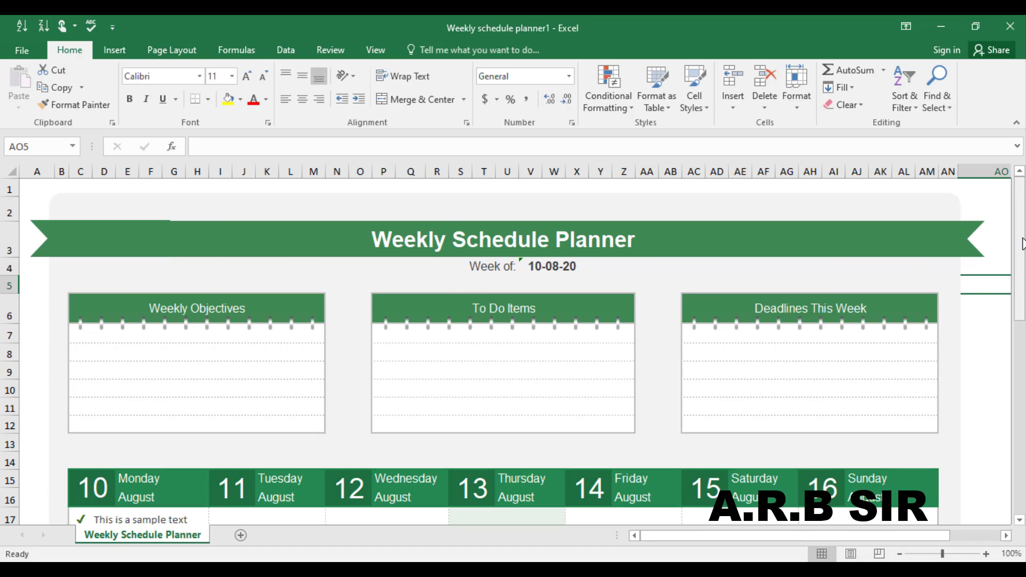
Step: Scroll the new planner and select the first Weekly Objectives line
left_click_drag(1022, 243, 1019, 286)
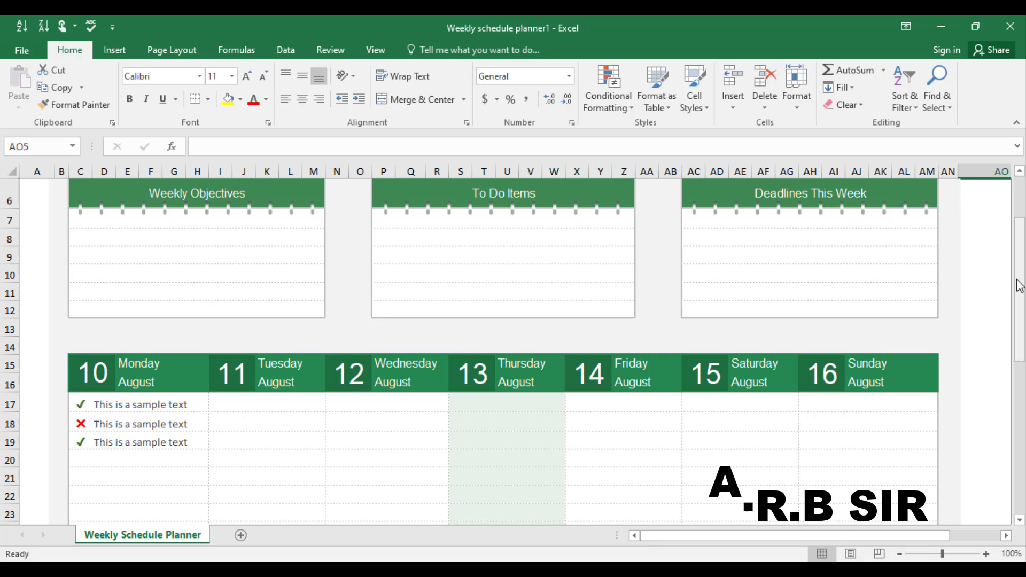
left_click_drag(1021, 281, 1019, 222)
left_click(150, 336)
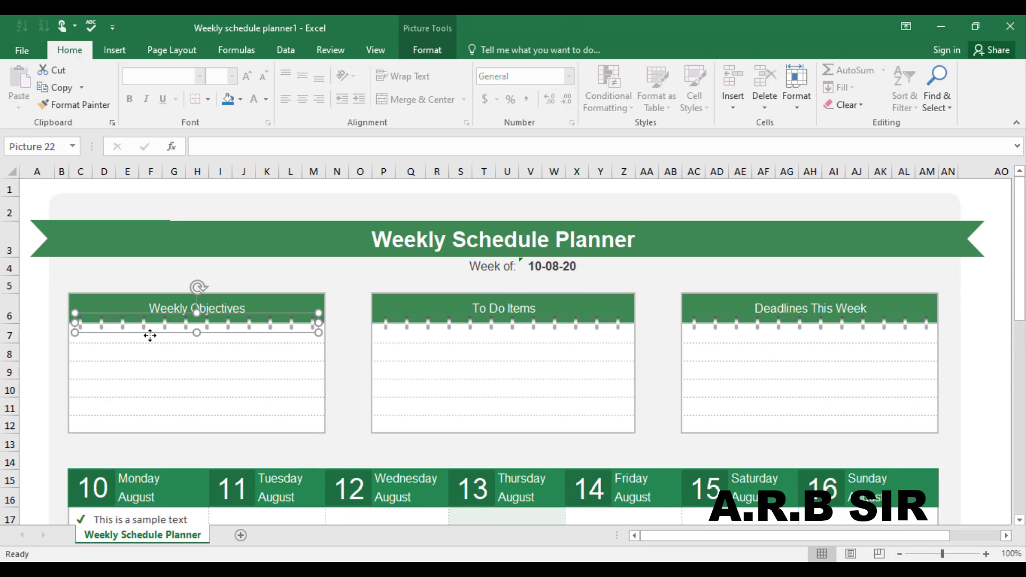
left_click(129, 350)
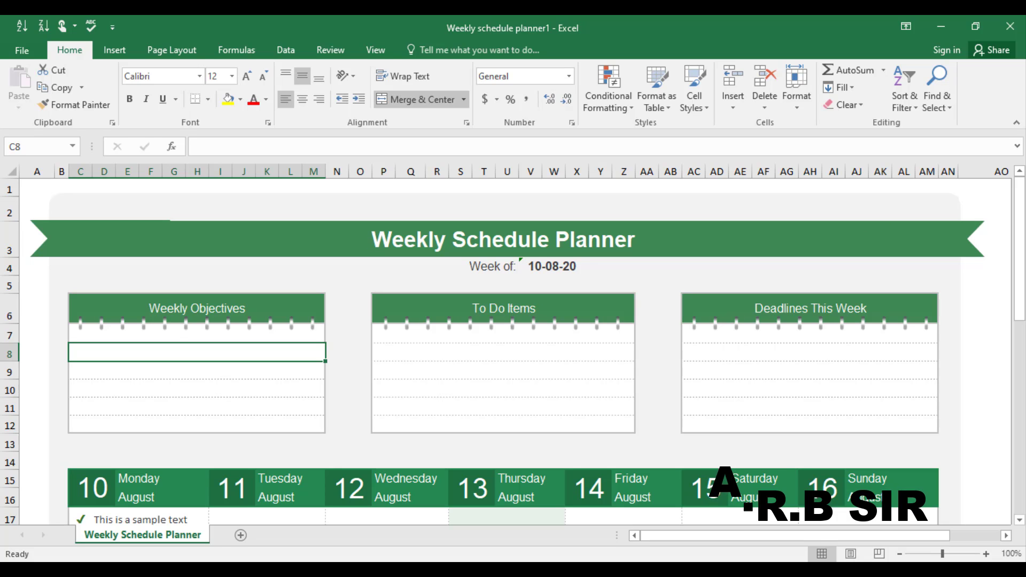
left_click_drag(1020, 292, 1017, 538)
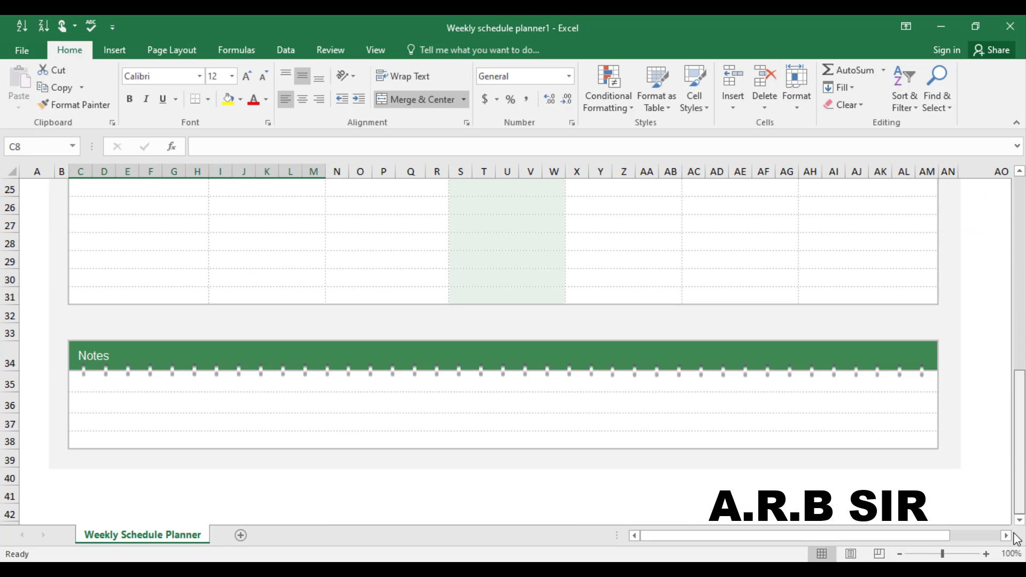
left_click_drag(1021, 493, 1020, 299)
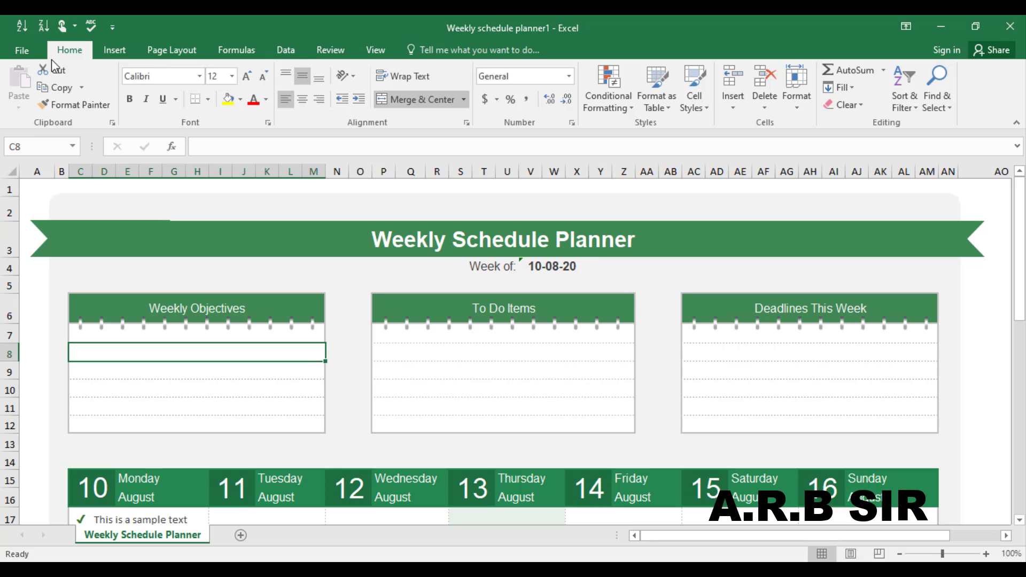
Step: Bring up the Open dialog via File > Open > Browse, showing the Documents folder
left_click(20, 51)
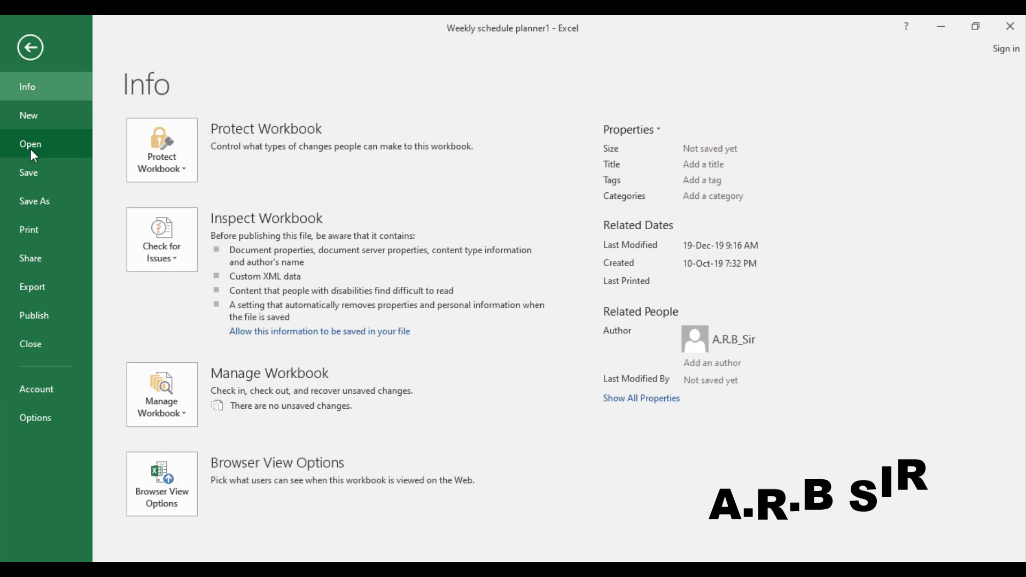
left_click(32, 152)
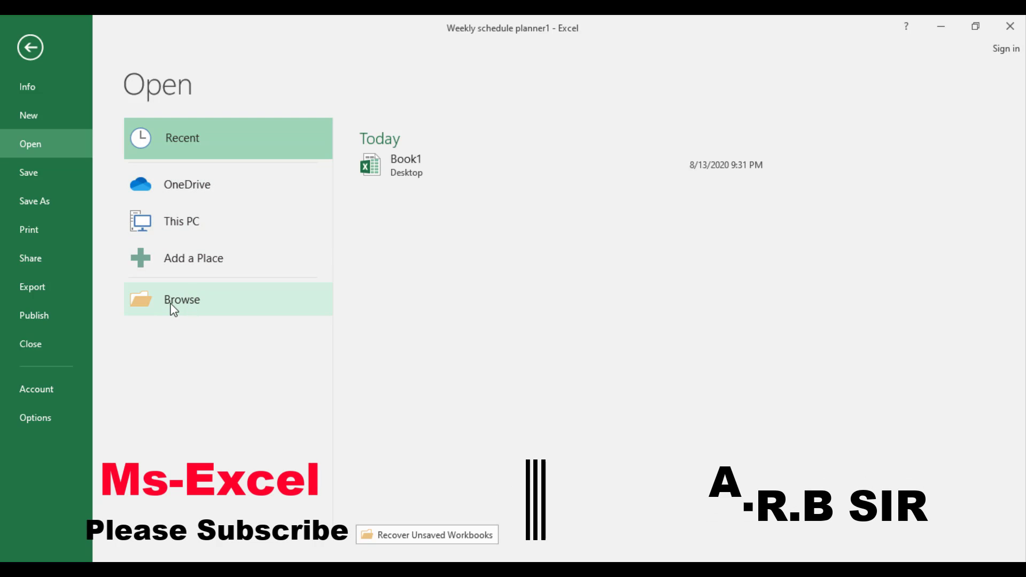
left_click(177, 232)
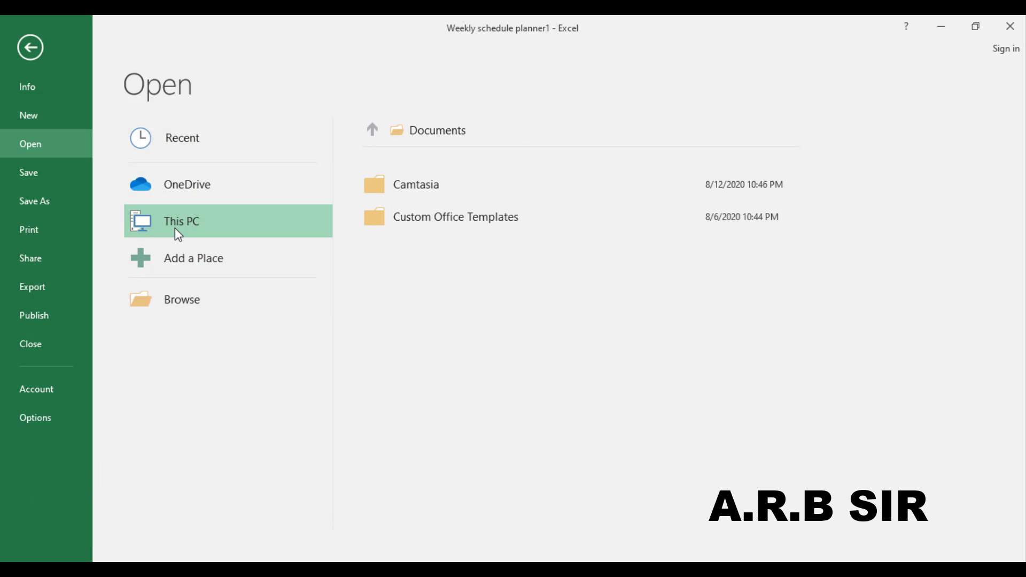
left_click(169, 304)
Step: Reopen Book1 from the Desktop, confirming Yes to reload the already-open workbook
left_click(72, 143)
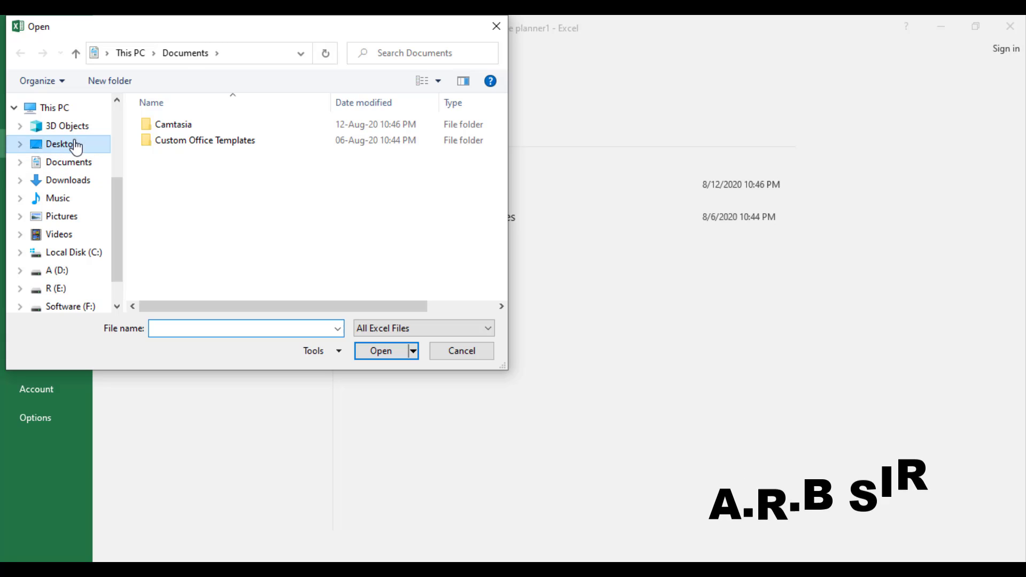
left_click(185, 232)
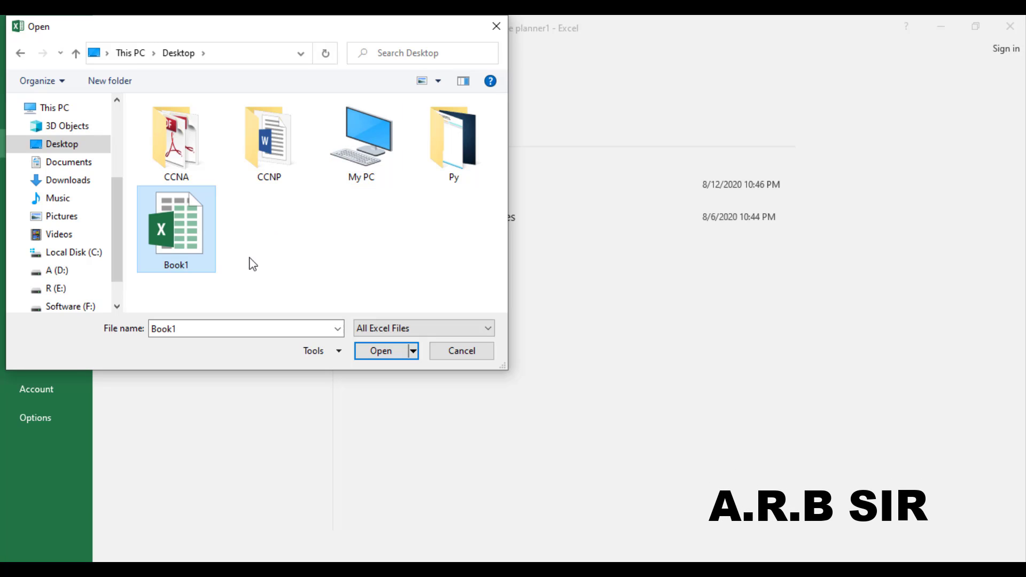
left_click(387, 349)
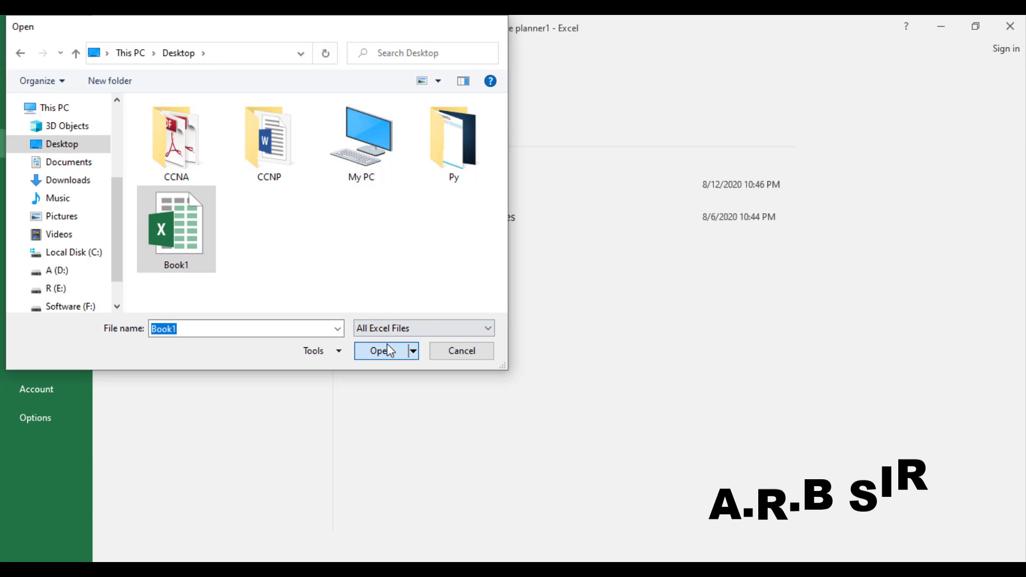
key("Return")
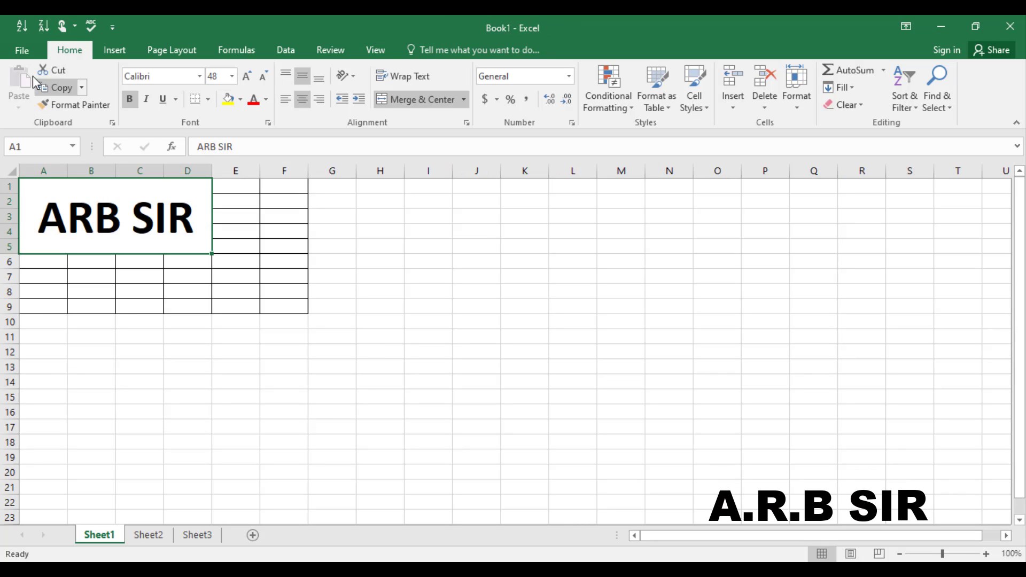
Step: Save Book1, then go to Save As on This PC and browse for a save folder
left_click(21, 50)
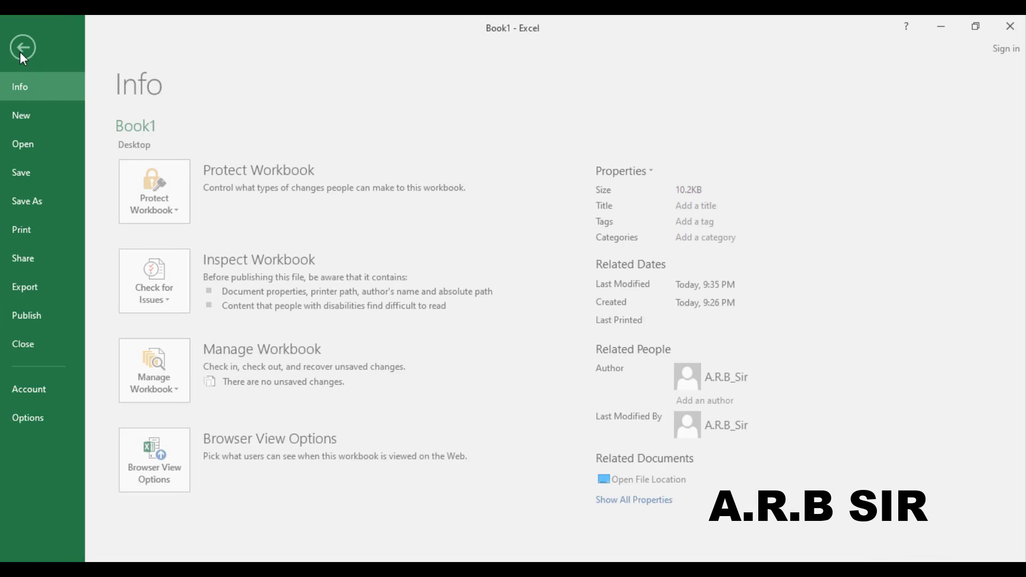
left_click(37, 178)
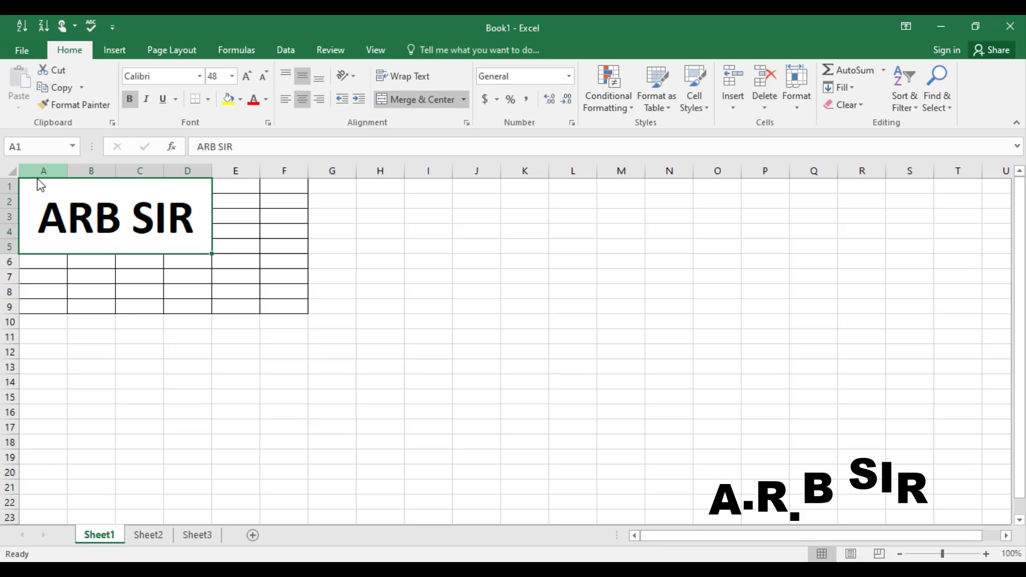
left_click(18, 55)
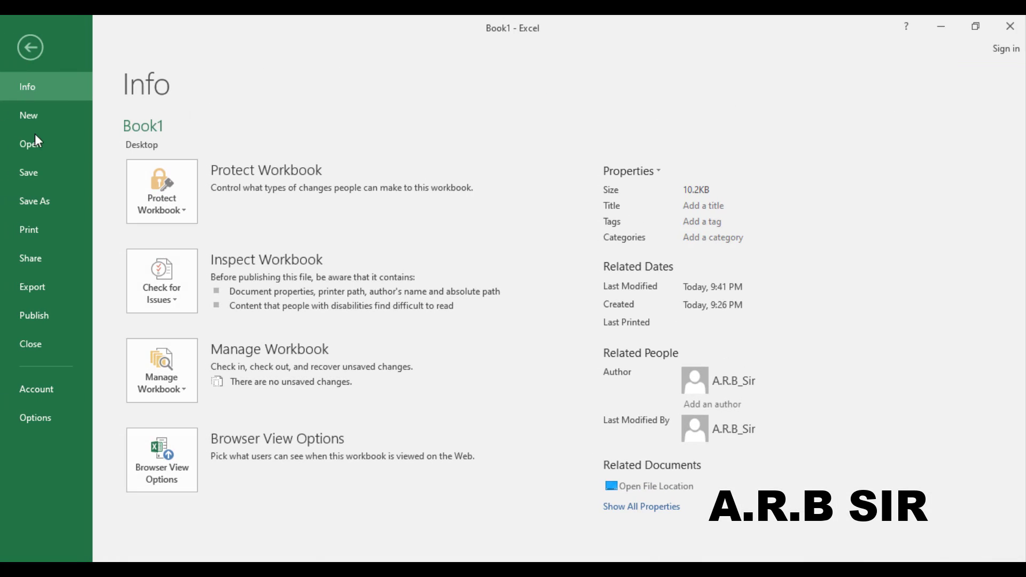
left_click(42, 208)
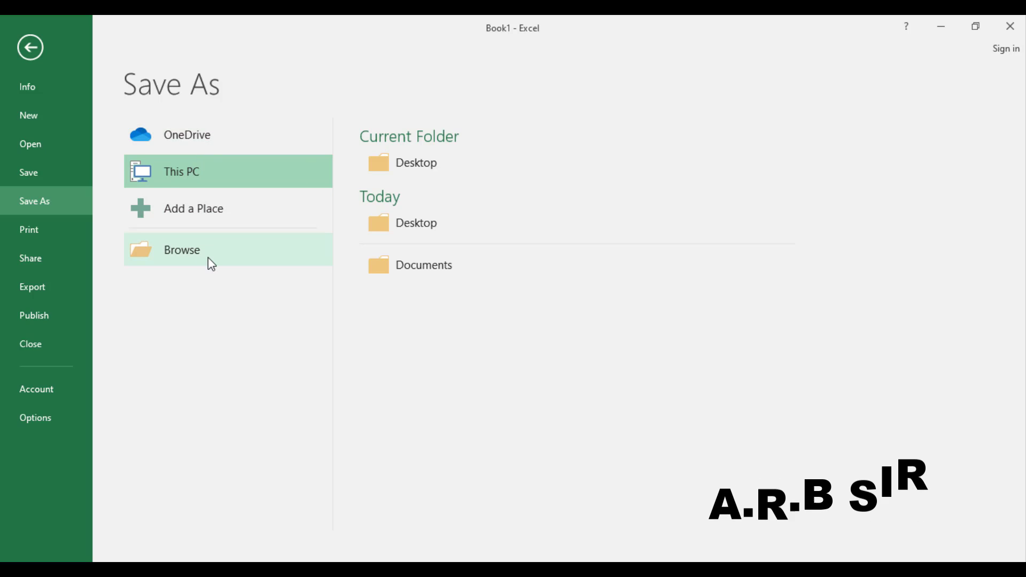
left_click(144, 212)
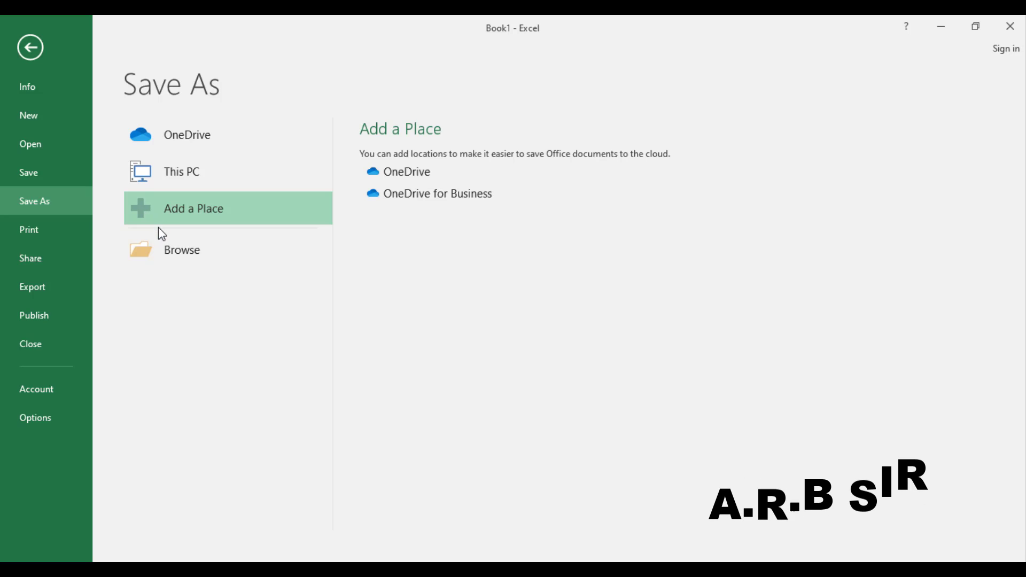
left_click(160, 176)
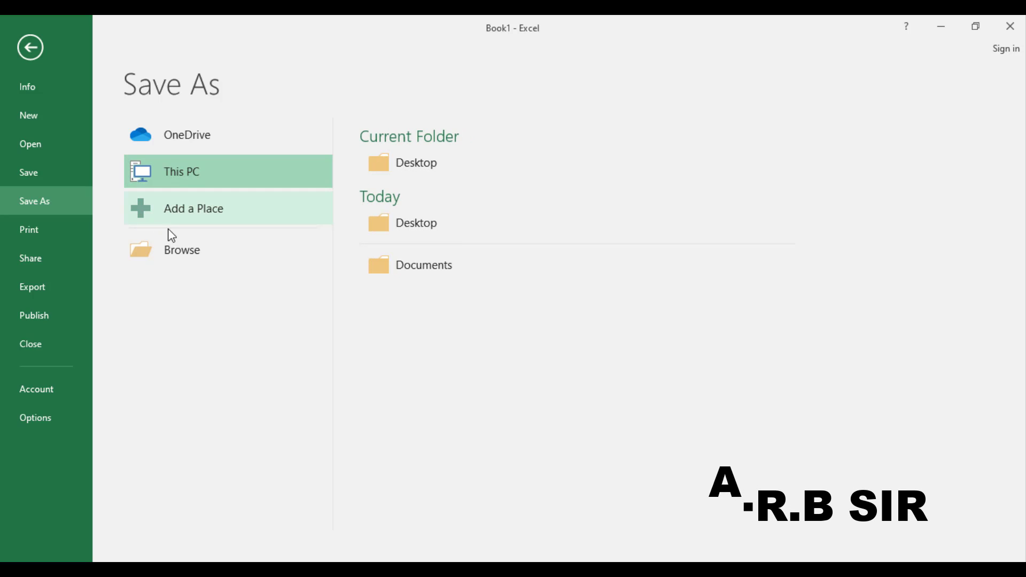
left_click(170, 249)
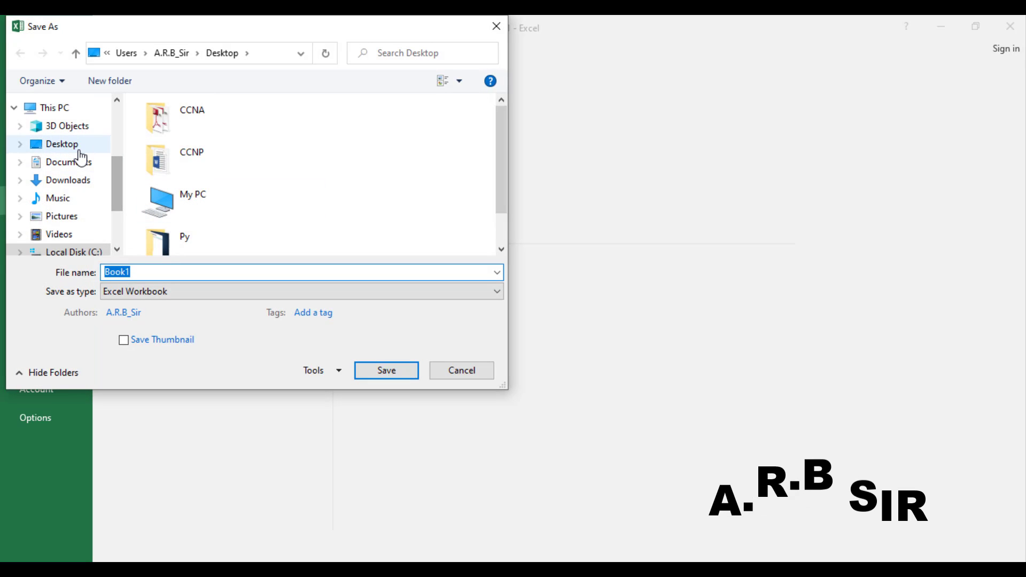
Step: Try saving Book1 to the Desktop as an Excel Workbook, decline replacing Book1.xlsx, and cancel
left_click(79, 150)
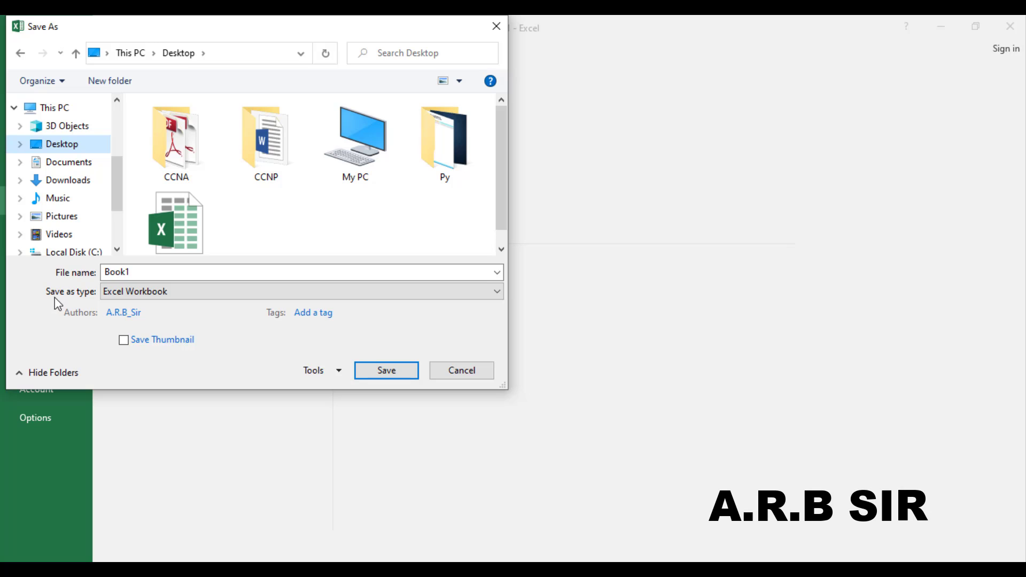
left_click(223, 295)
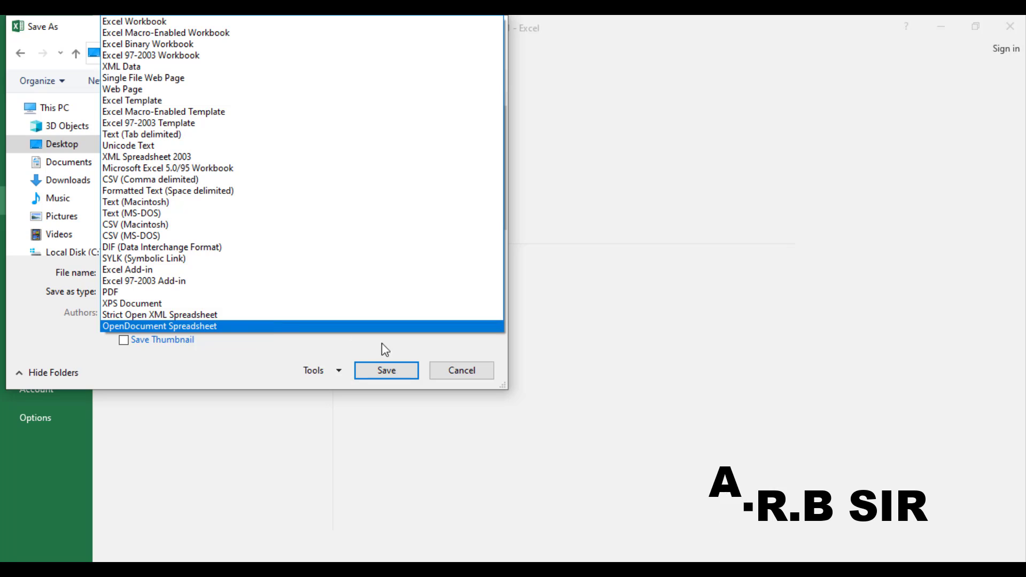
left_click(182, 24)
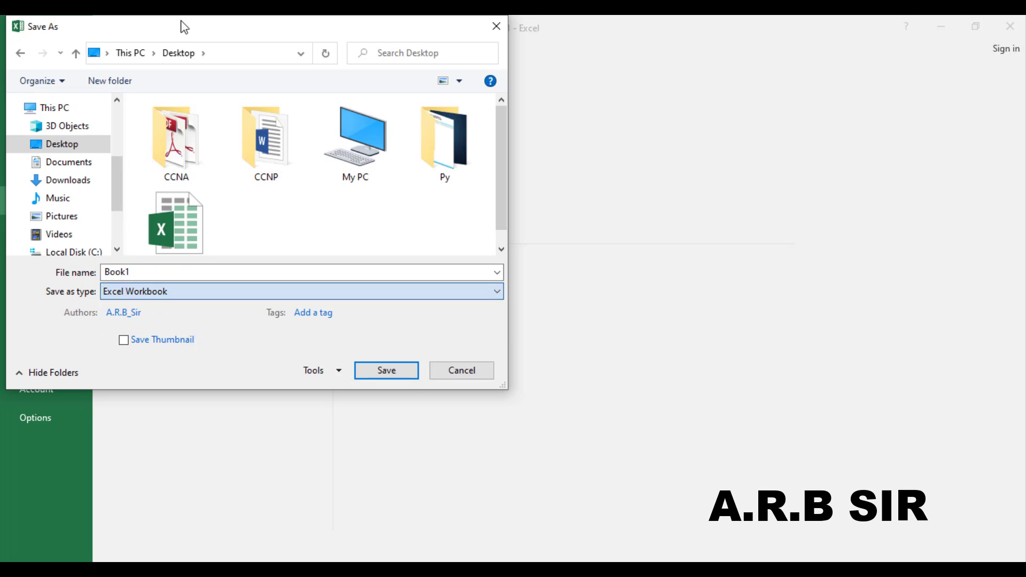
left_click(386, 371)
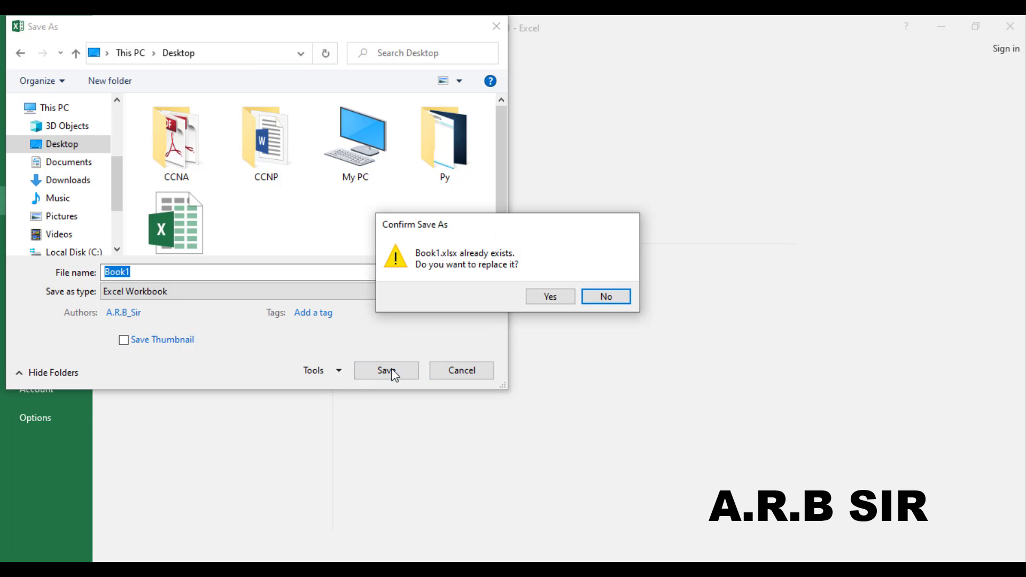
left_click(599, 297)
left_click(470, 370)
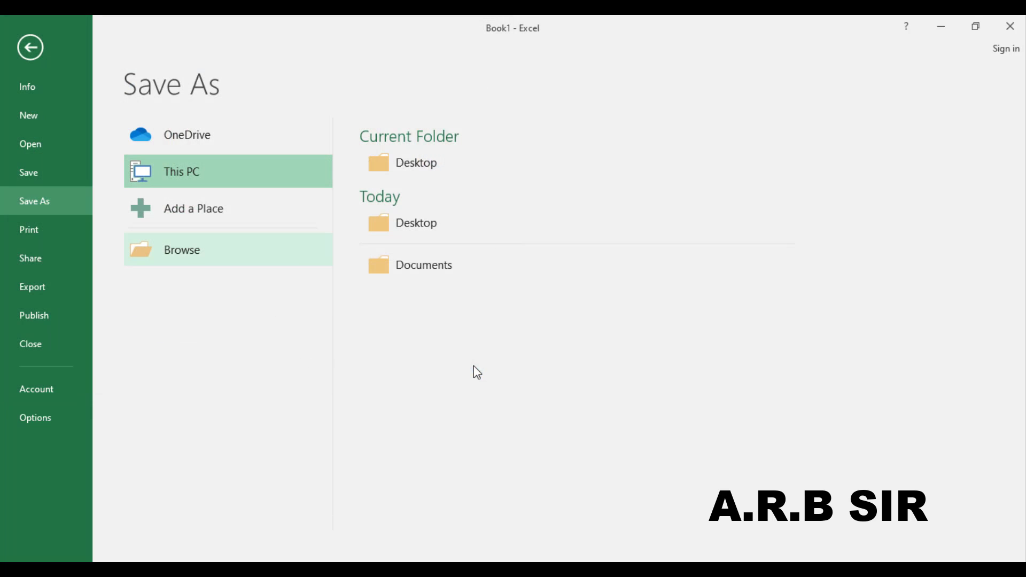
Step: Minimize Excel and refresh the Windows desktop
left_click(942, 17)
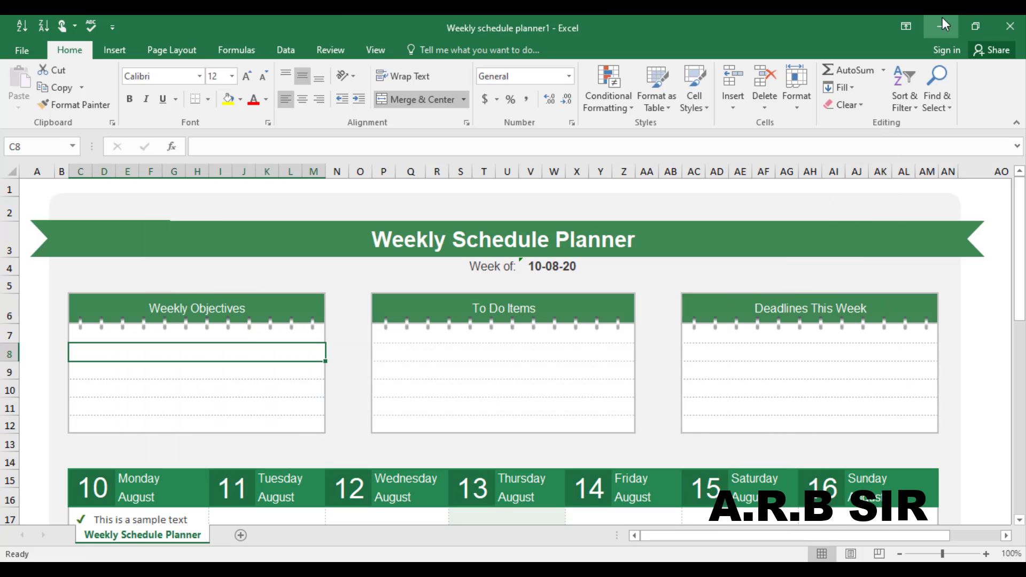
left_click(1004, 23)
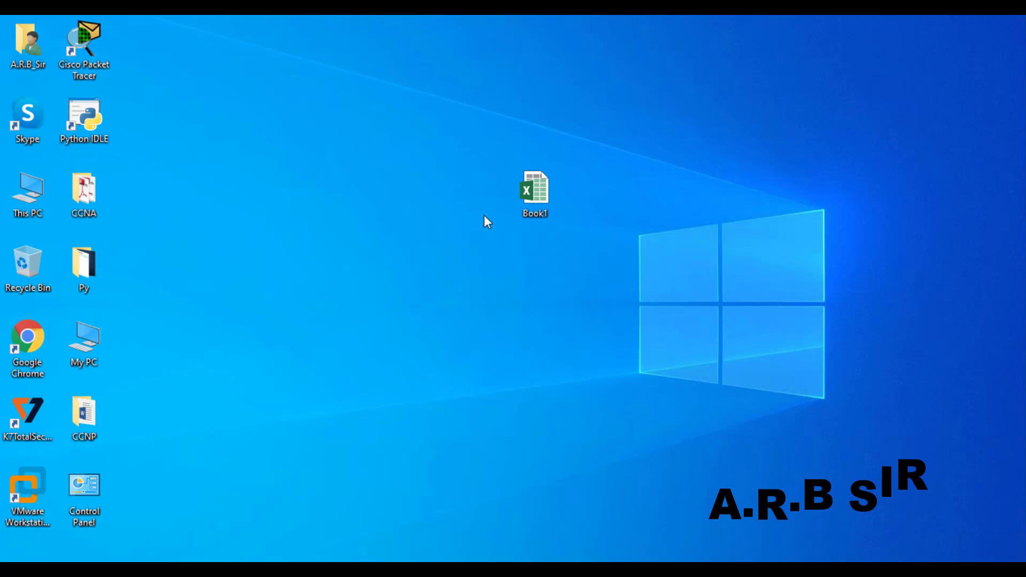
right_click(483, 215)
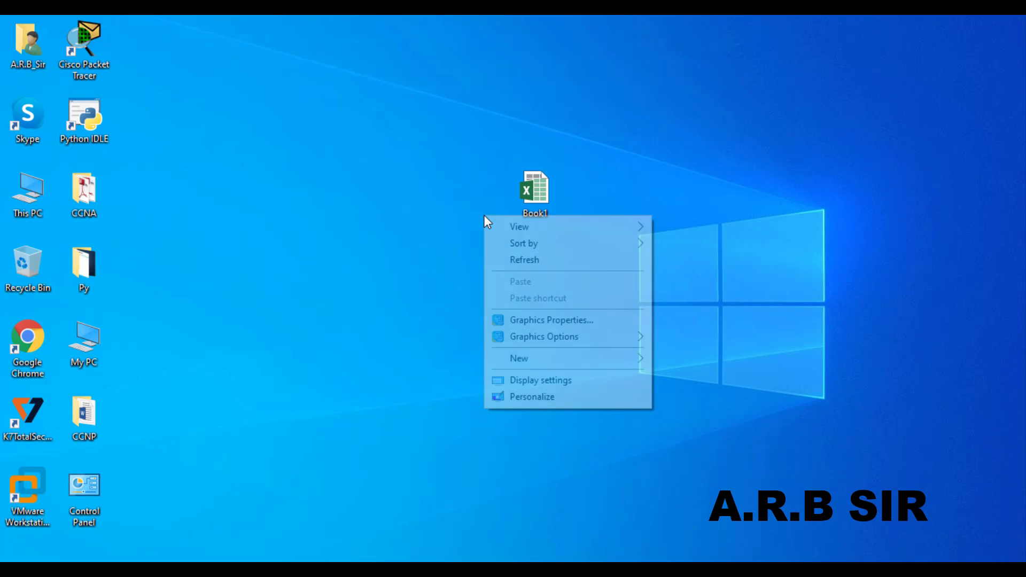
left_click(512, 261)
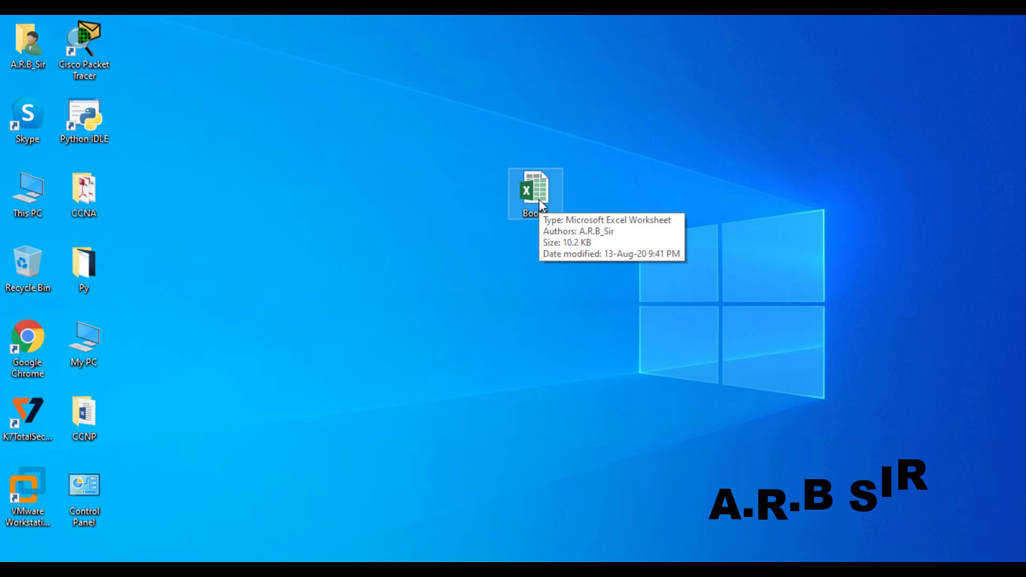
Step: Check Book1's properties: a 10.2 KB Microsoft Excel Worksheet (.xlsx), then close them
key("alt+Return")
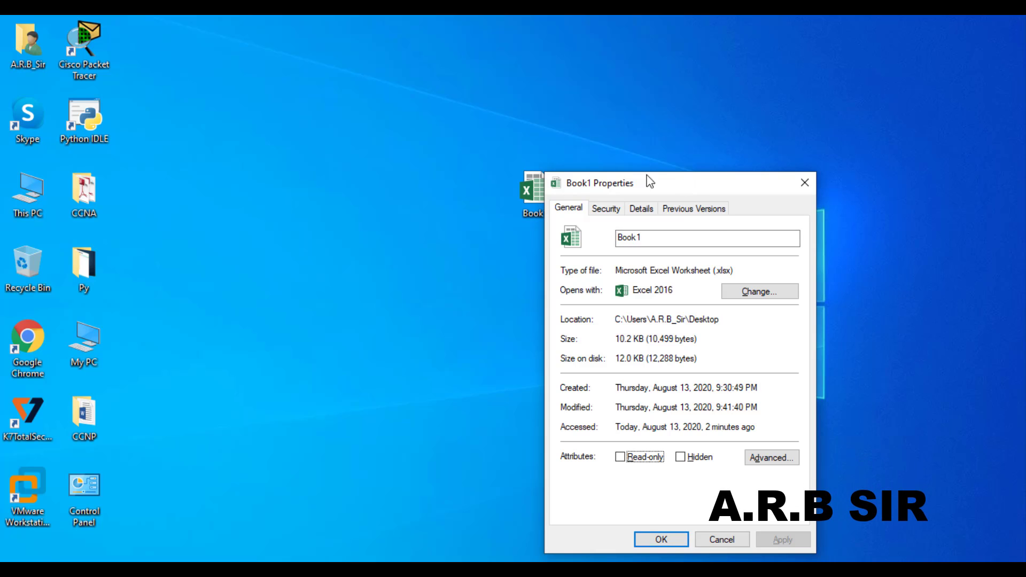
left_click_drag(649, 182, 403, 138)
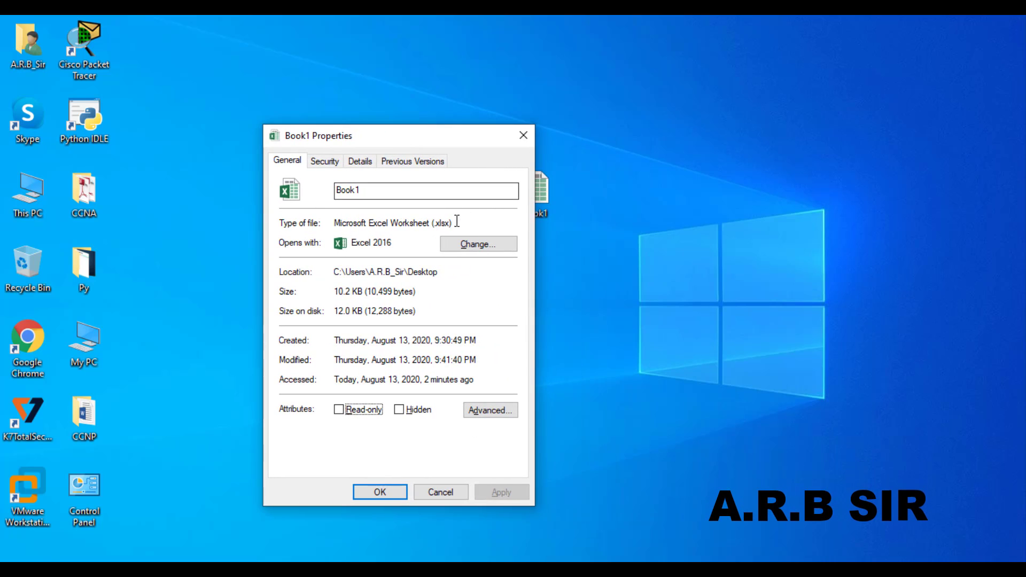
left_click_drag(350, 229, 332, 228)
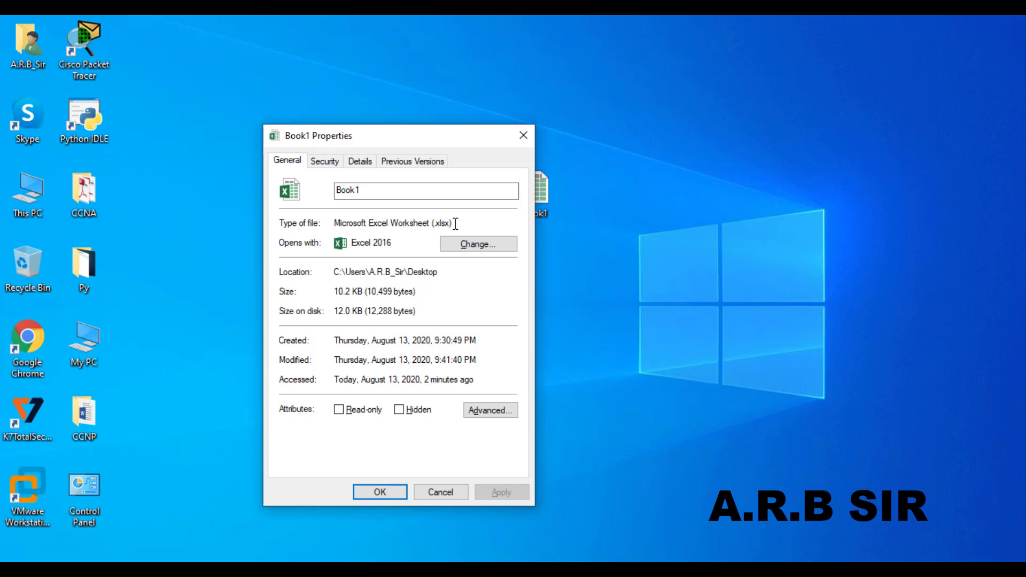
left_click_drag(441, 223, 336, 220)
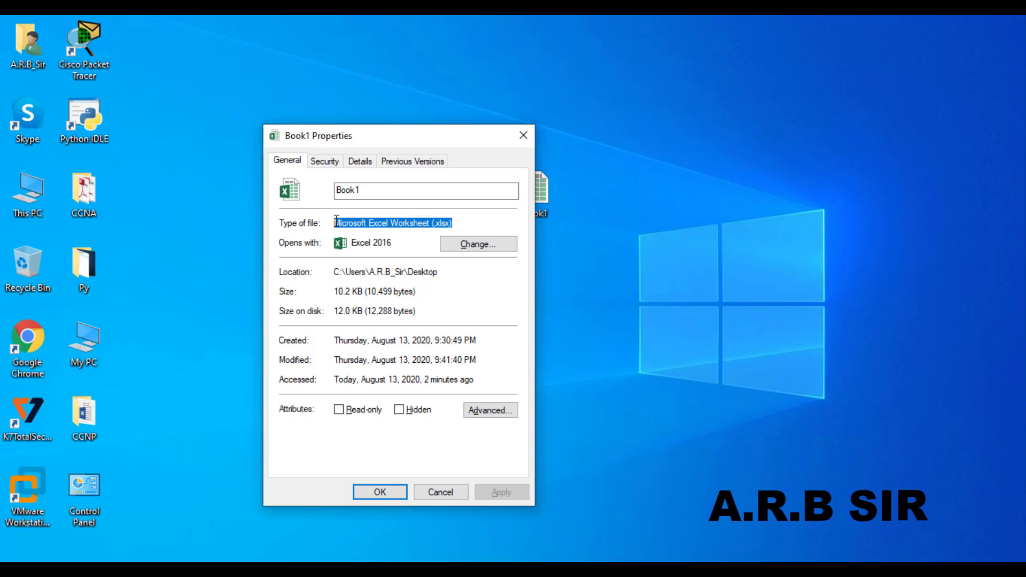
left_click(428, 224)
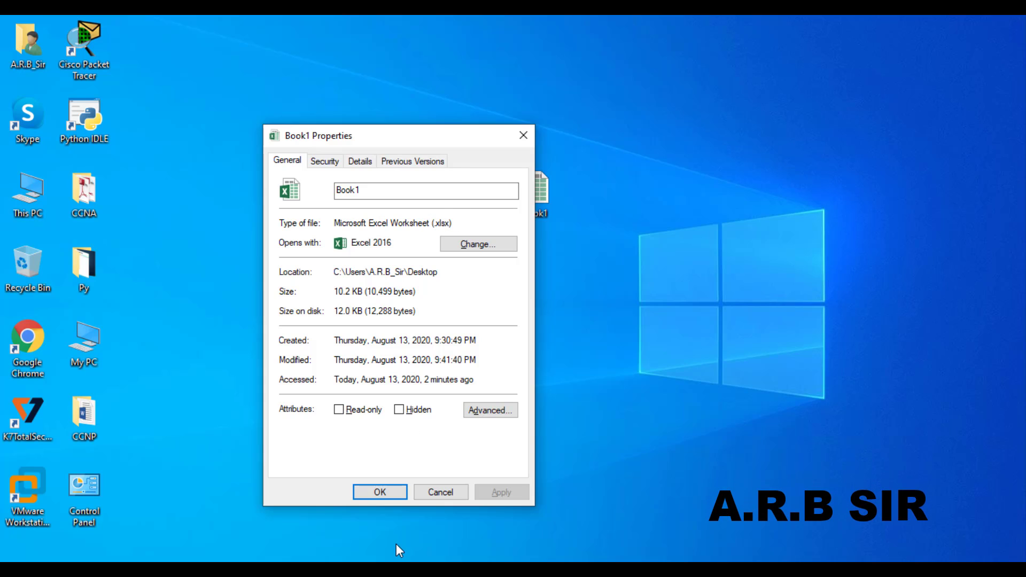
left_click(370, 493)
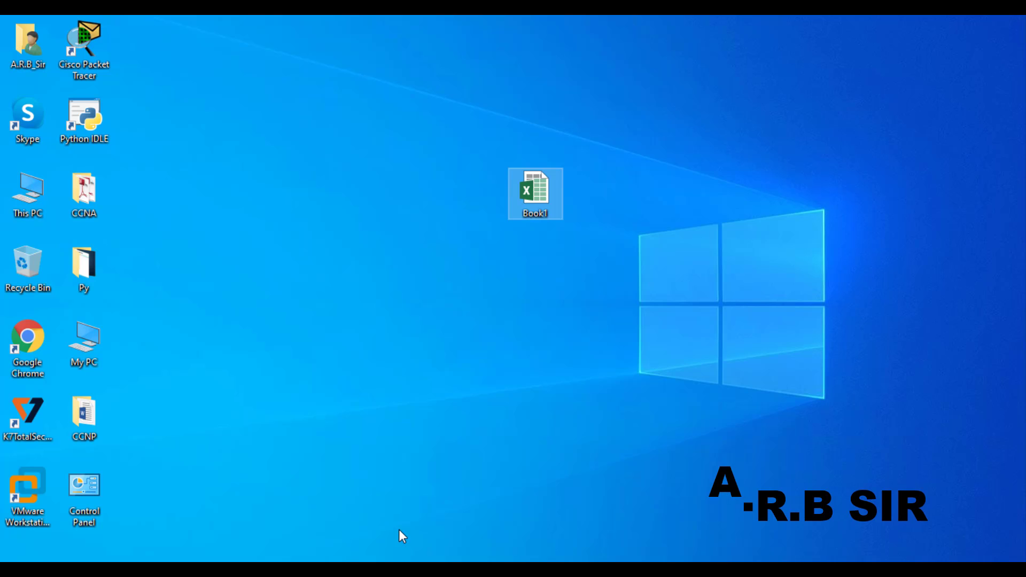
Step: Switch back to Book1 and show its one-page print preview using Microsoft Print to PDF
mouse_move(422, 570)
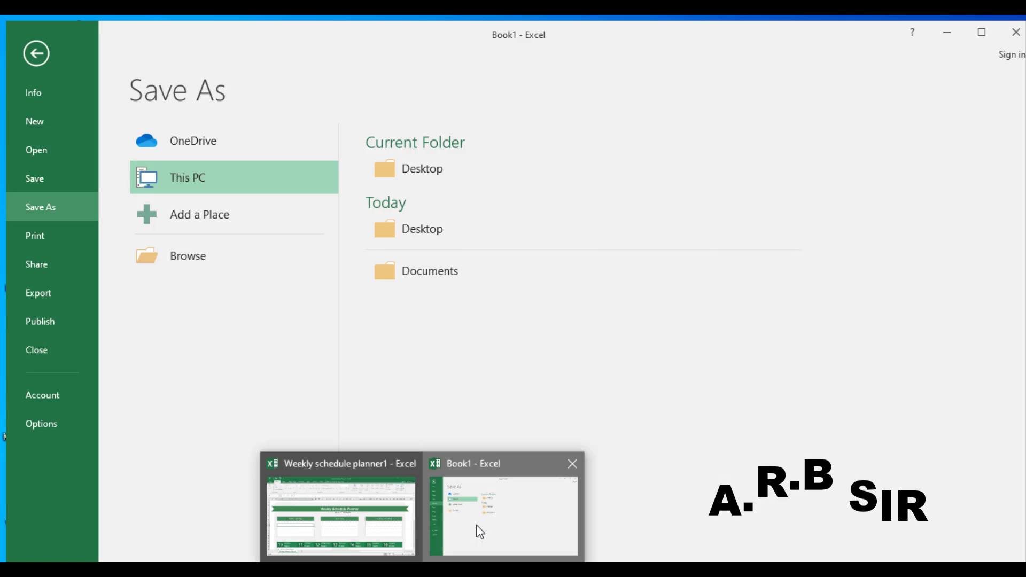
left_click(478, 532)
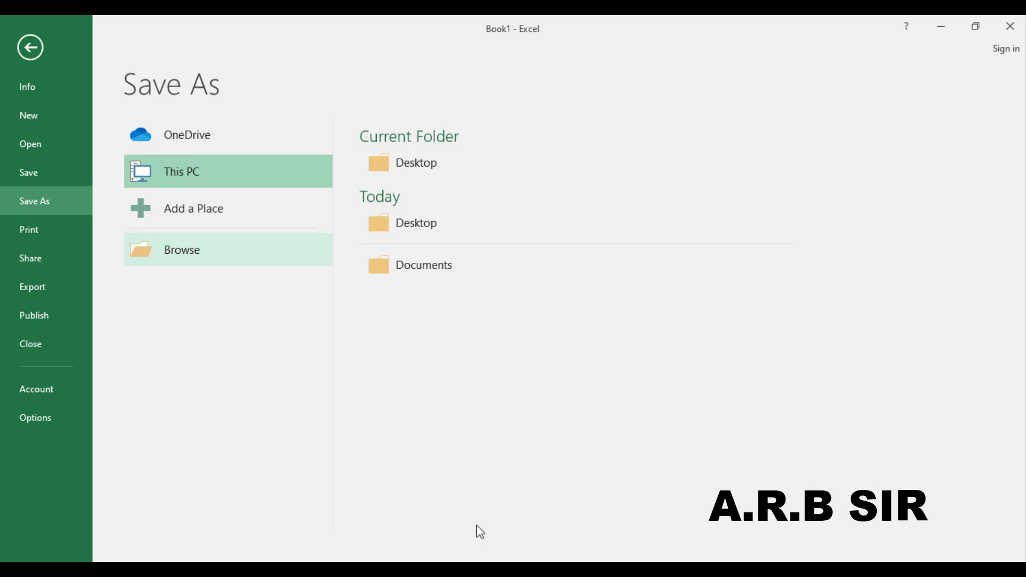
left_click(71, 237)
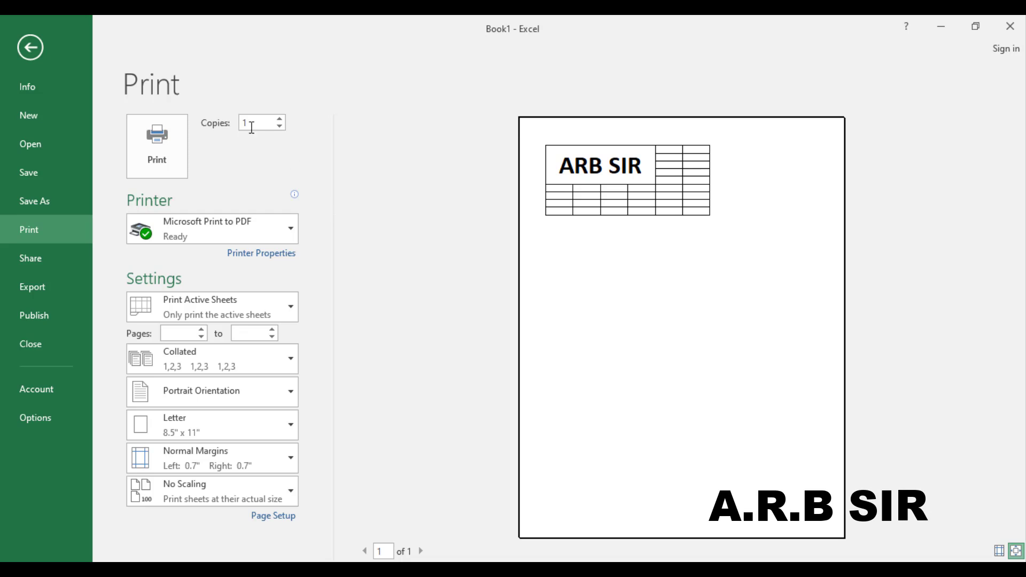
left_click_drag(245, 127, 256, 130)
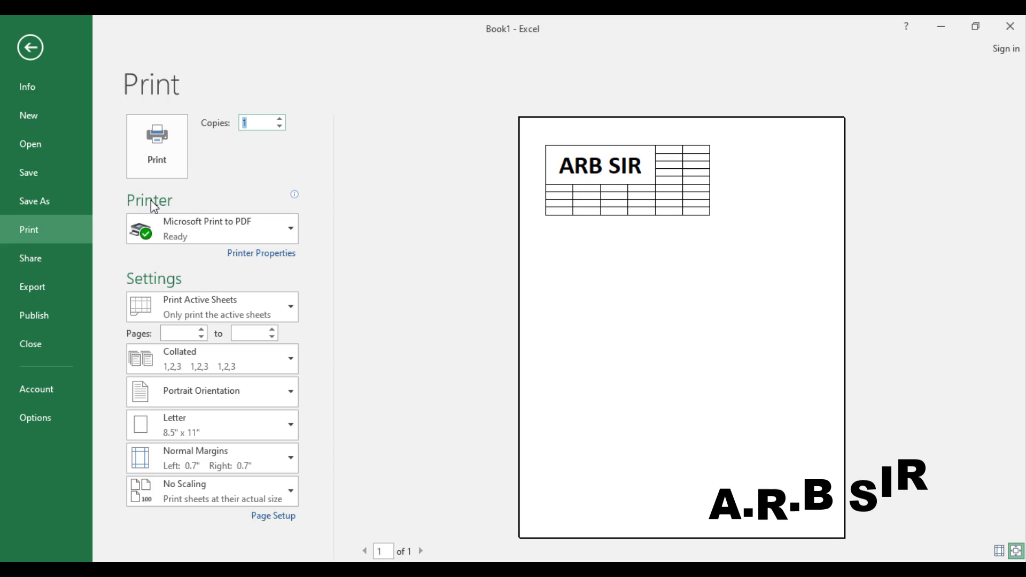
left_click(281, 229)
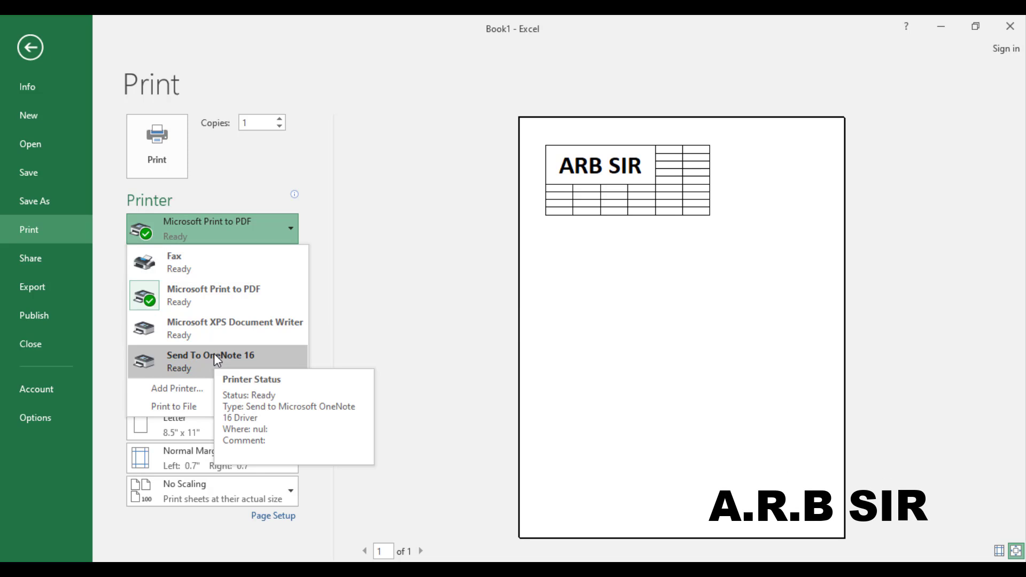
left_click(168, 391)
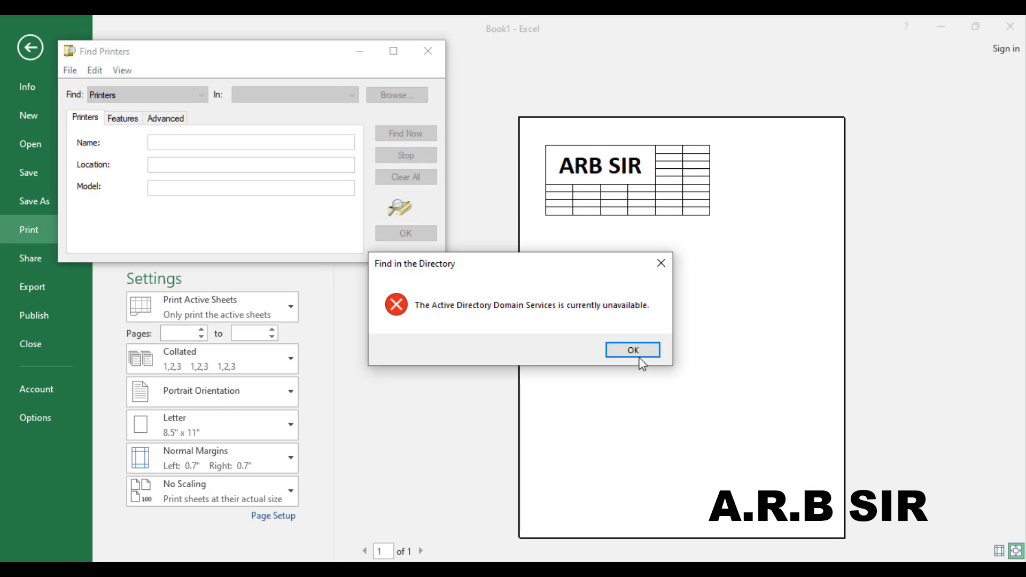
left_click(634, 351)
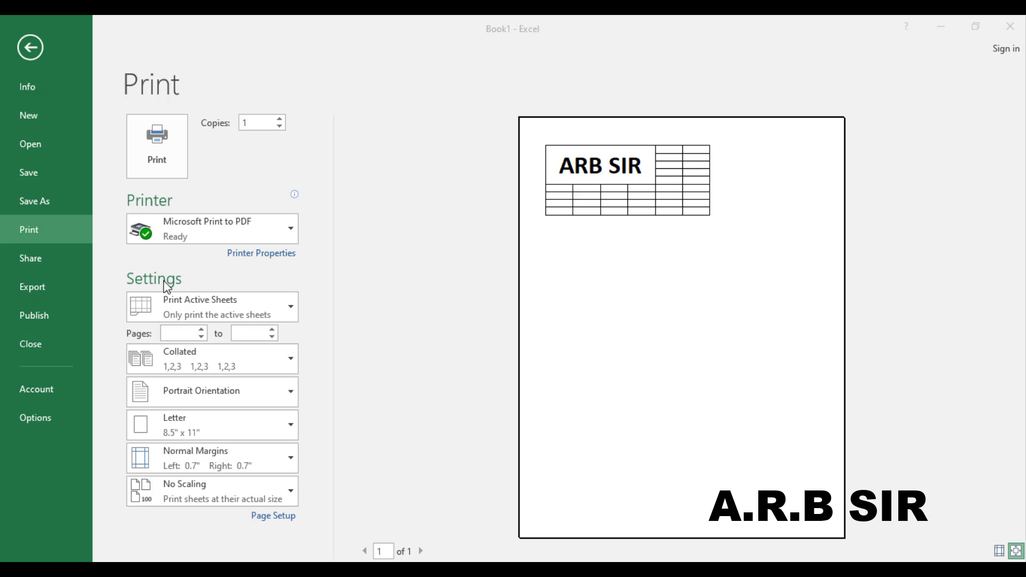
Step: Expand the Print Active Sheets setting to list active sheets, entire workbook and selection
left_click(291, 310)
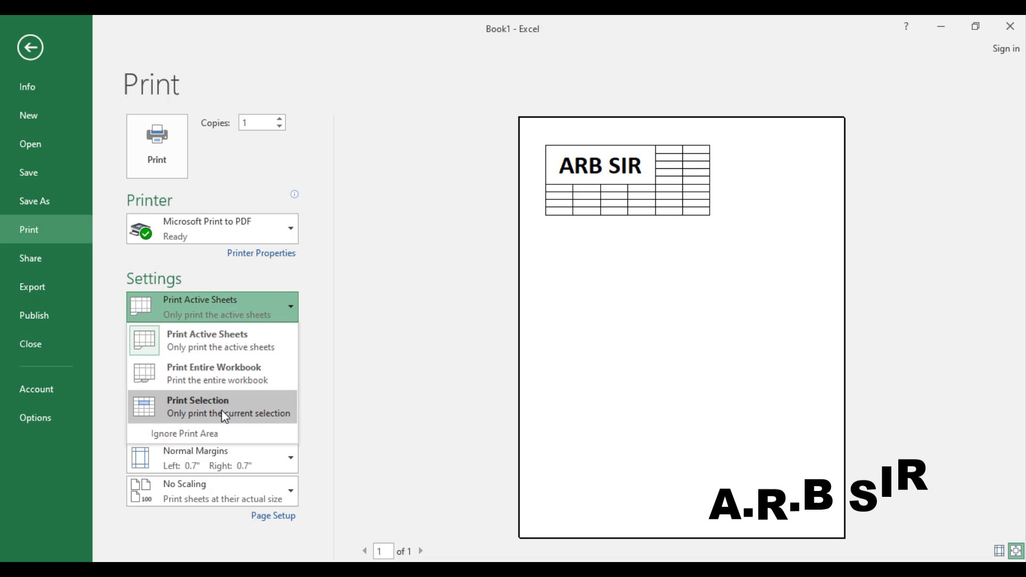
Step: Set the print scope to Print Selection so only the ARB SIR title cell previews
key("Escape")
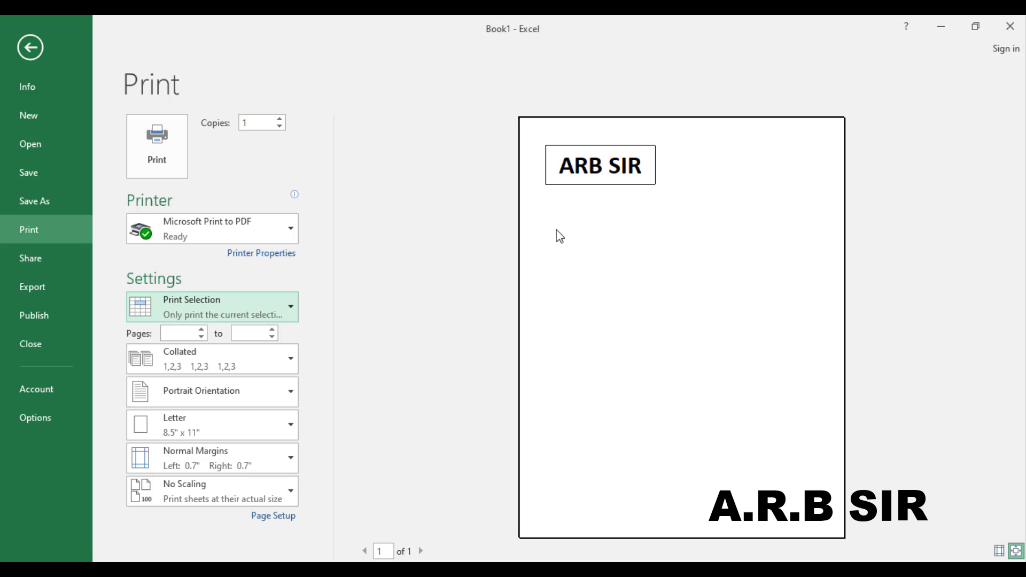
left_click(290, 305)
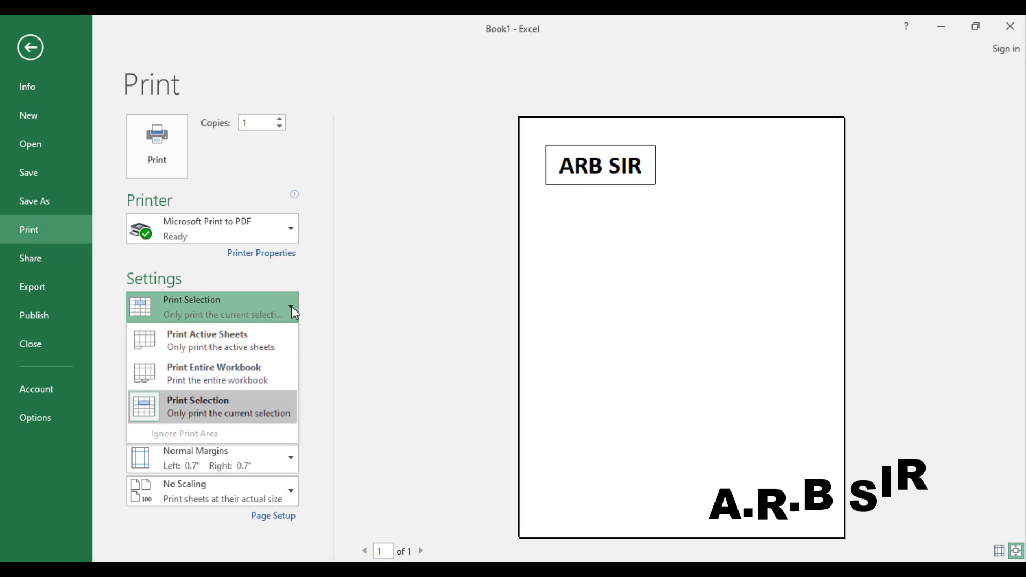
left_click(252, 338)
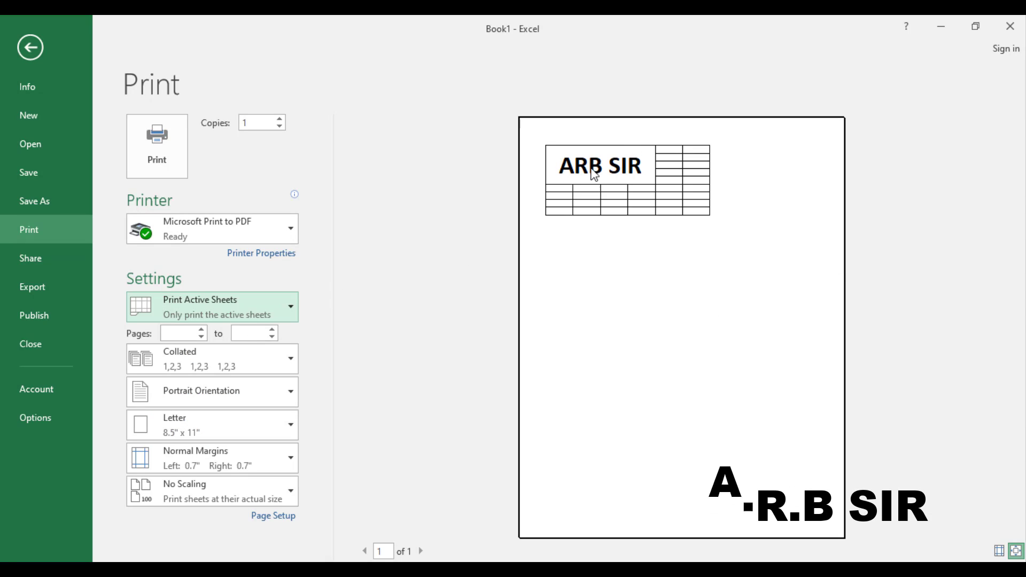
left_click(278, 306)
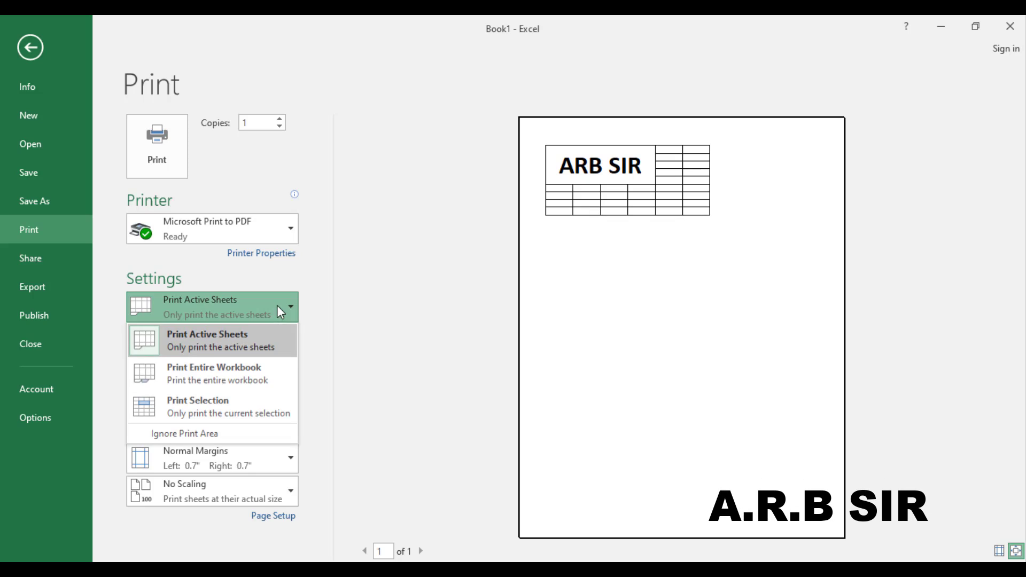
left_click(186, 405)
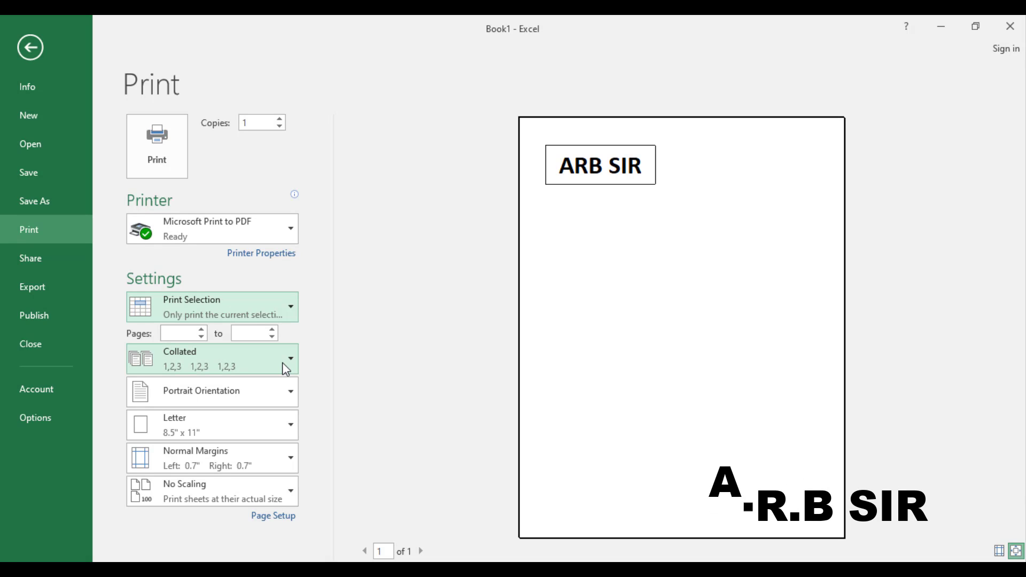
left_click(289, 394)
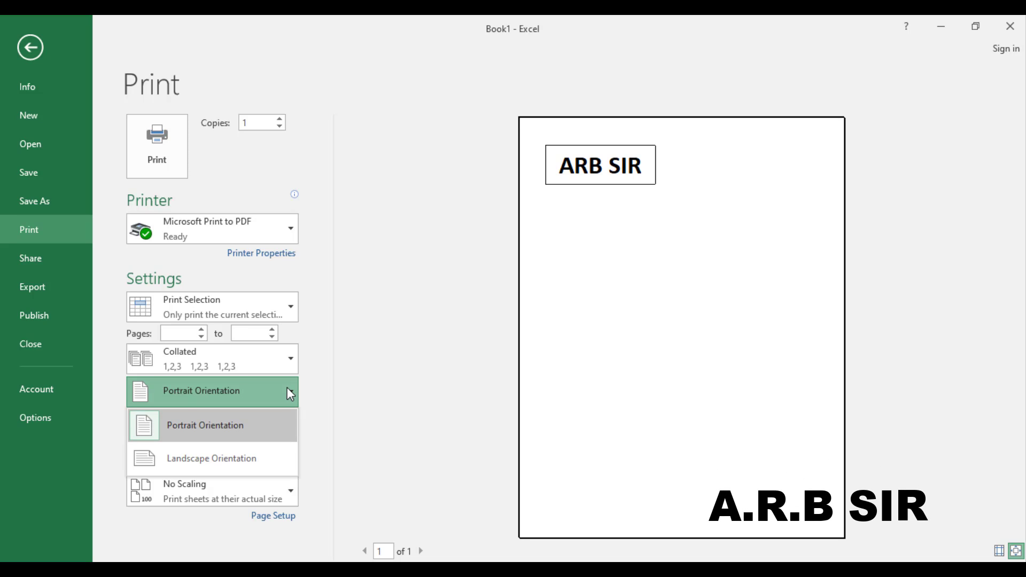
left_click(288, 392)
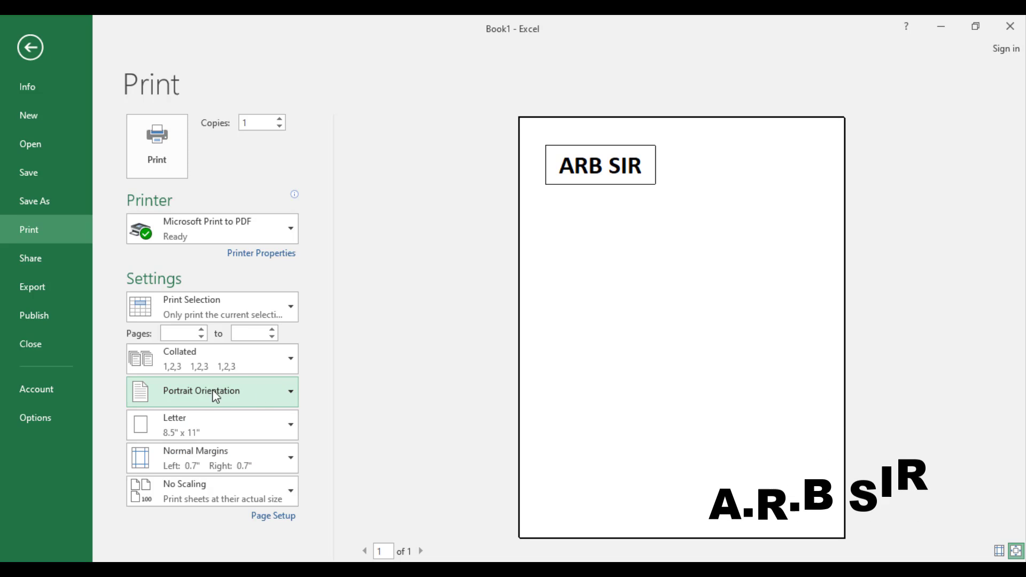
left_click(295, 400)
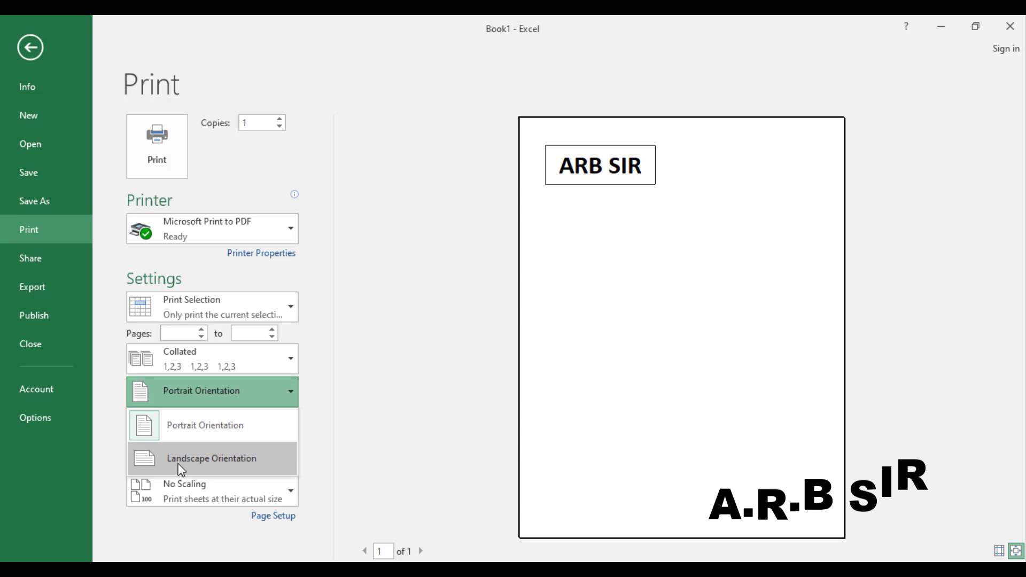
left_click(255, 464)
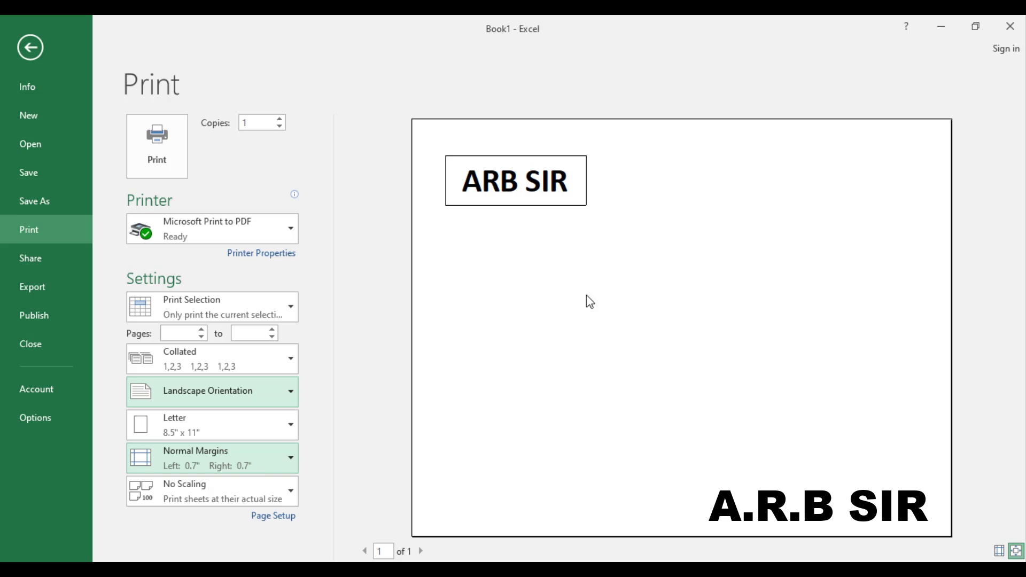
left_click(260, 390)
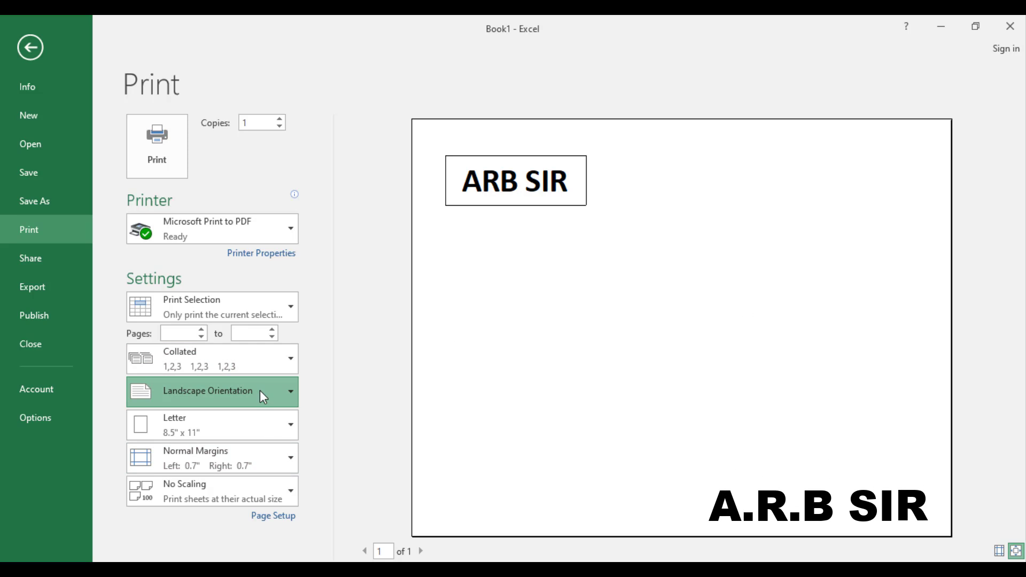
left_click(237, 424)
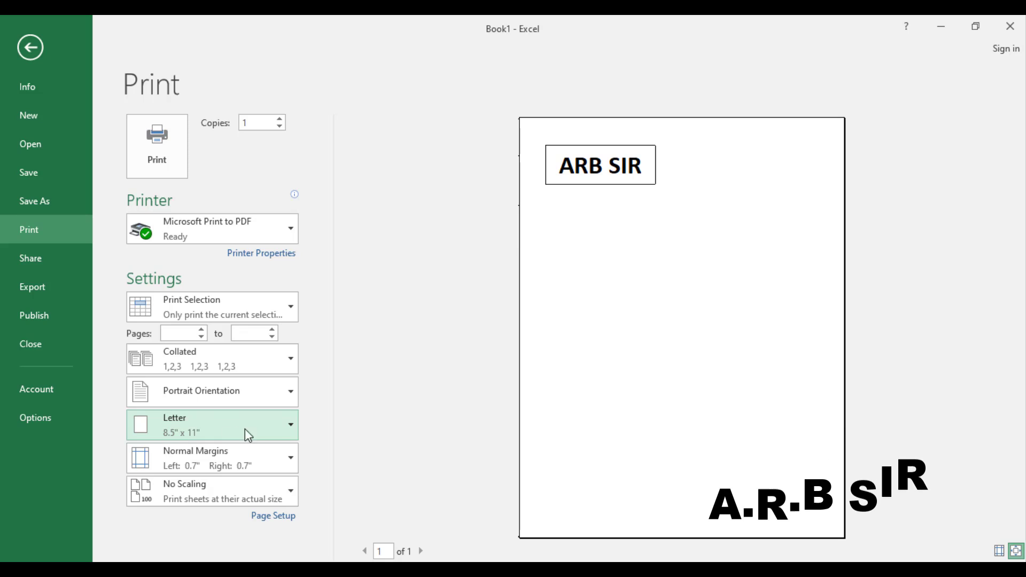
Step: Change the paper size from Letter to A4 (8.27" x 11.69")
left_click(278, 428)
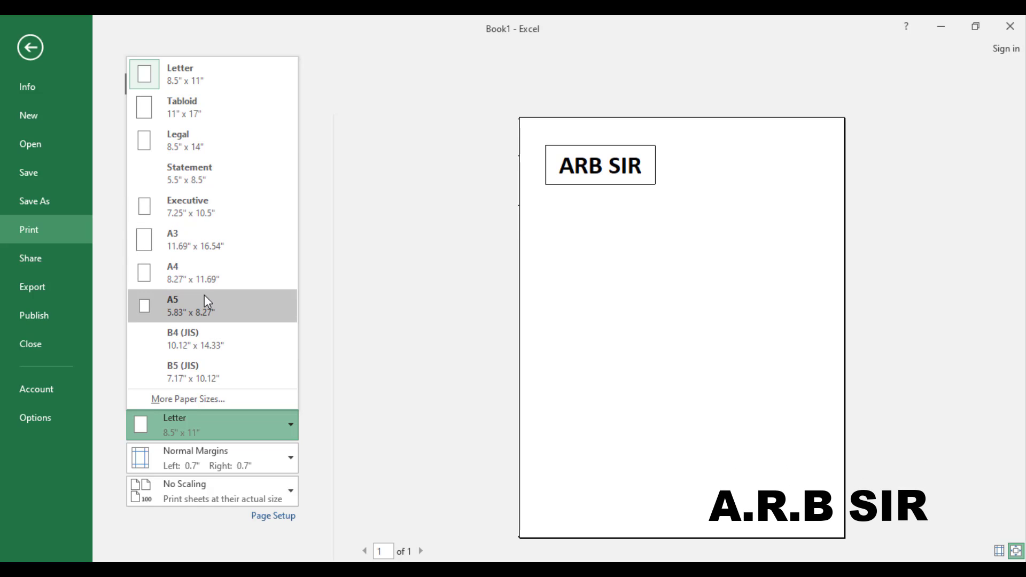
key("Escape")
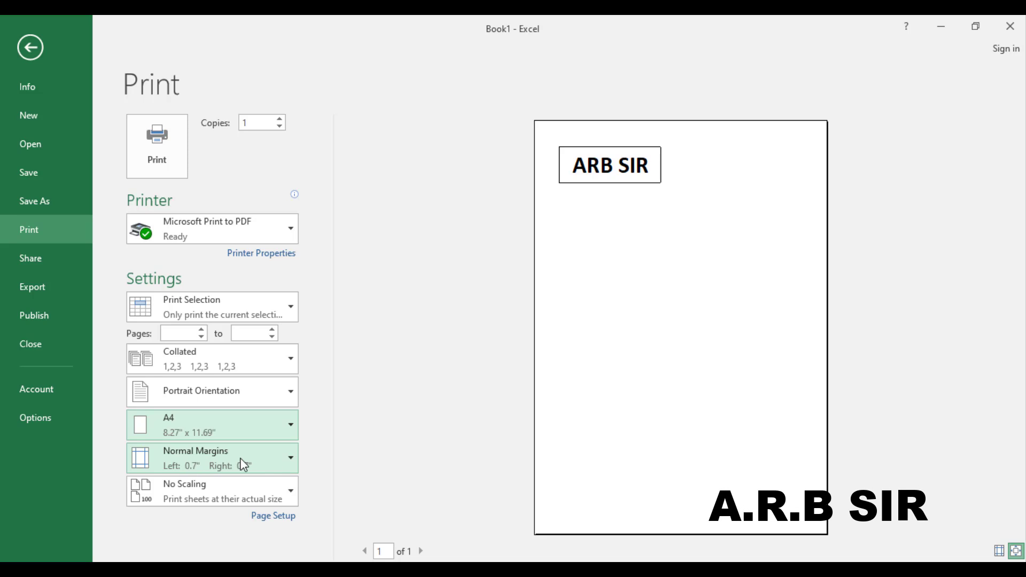
Step: Compare Wide, Normal and Narrow margin presets, settling on Narrow (0.25" left and right)
left_click(284, 461)
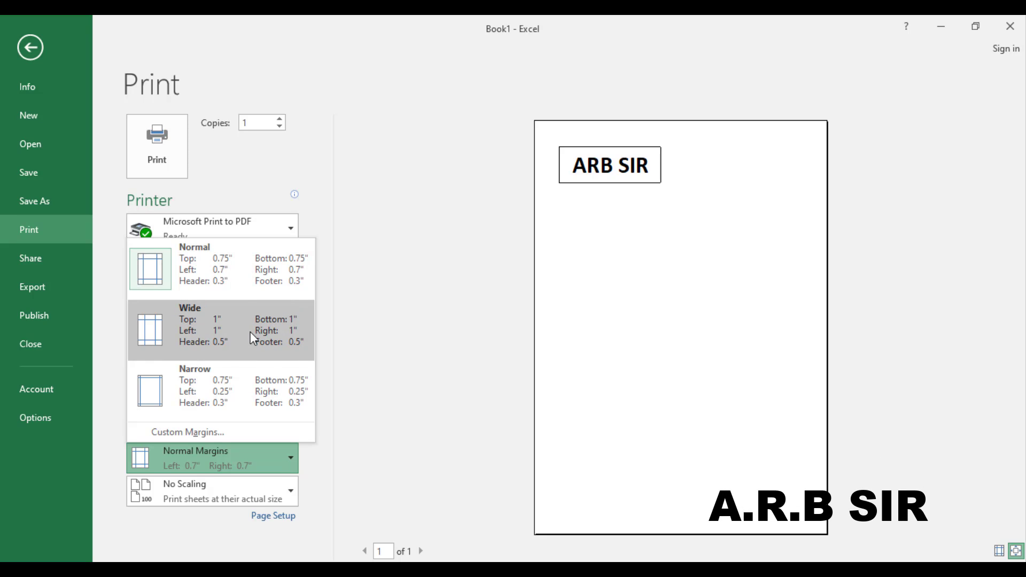
left_click(248, 390)
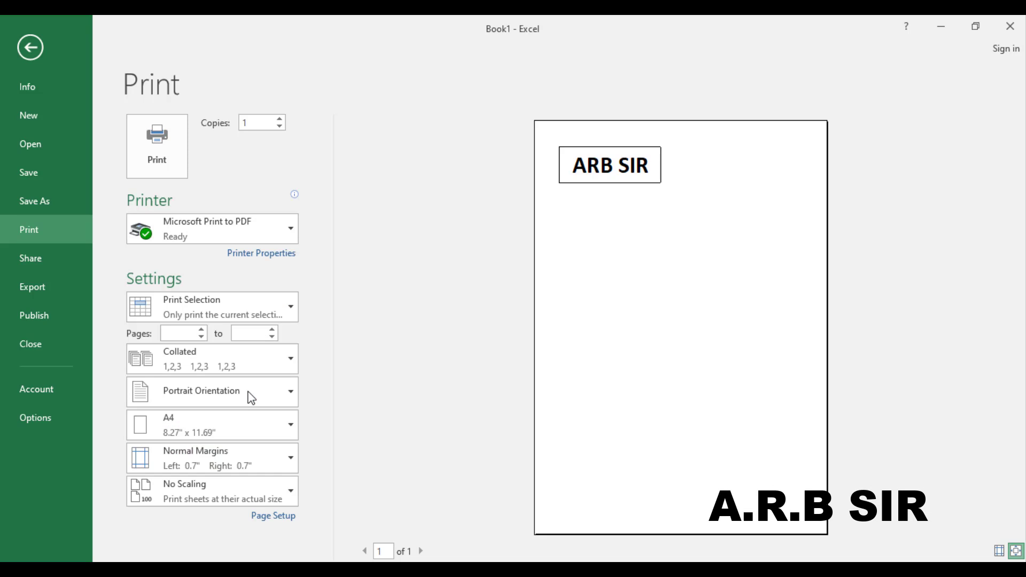
left_click(289, 458)
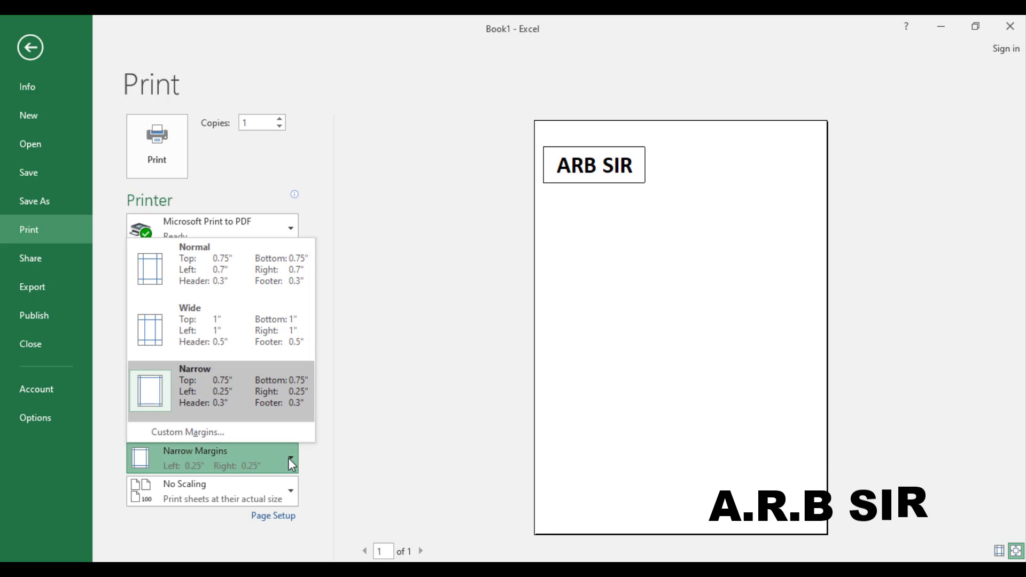
left_click(239, 330)
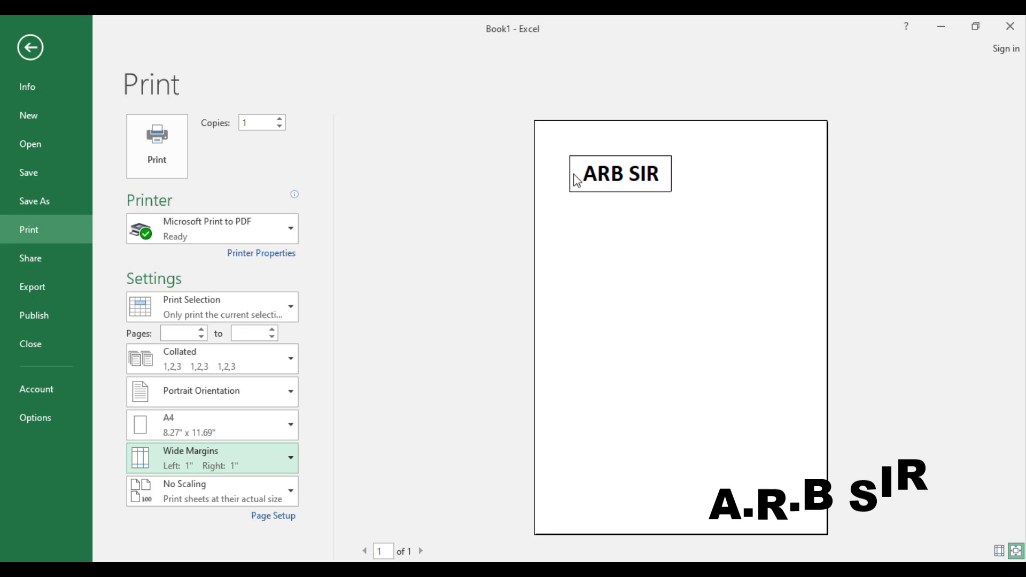
left_click(288, 458)
left_click(255, 386)
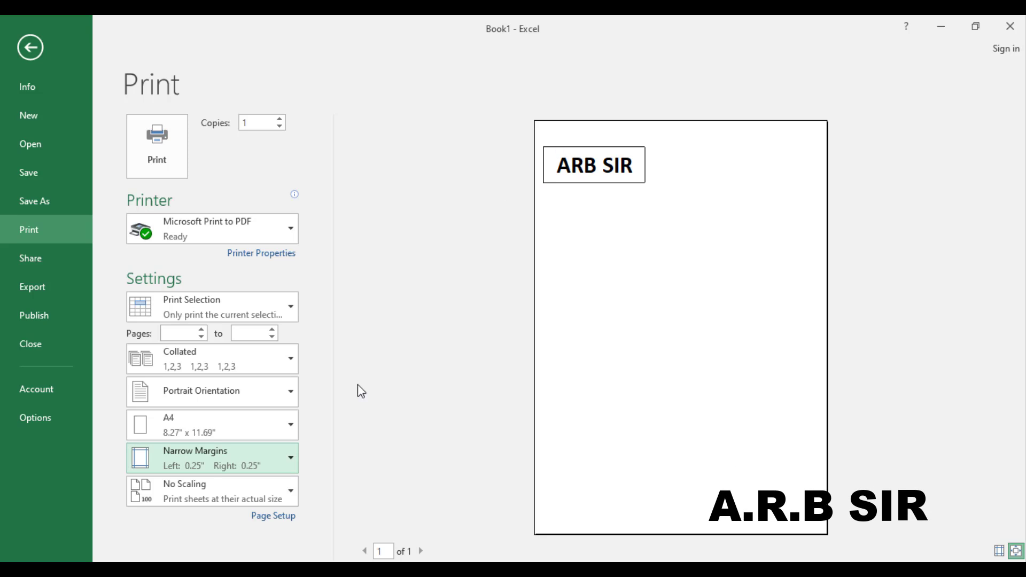
left_click(284, 464)
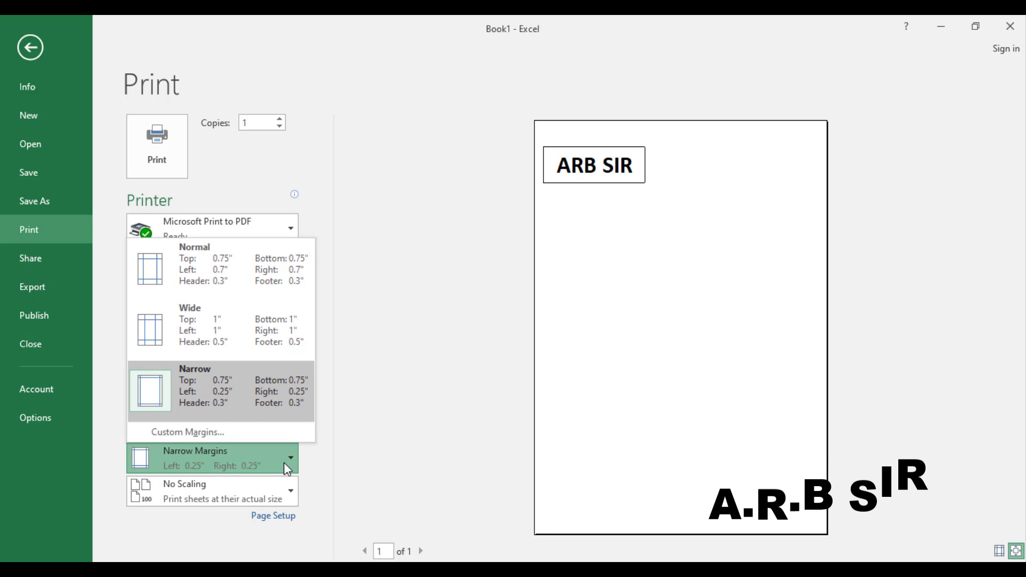
left_click(236, 334)
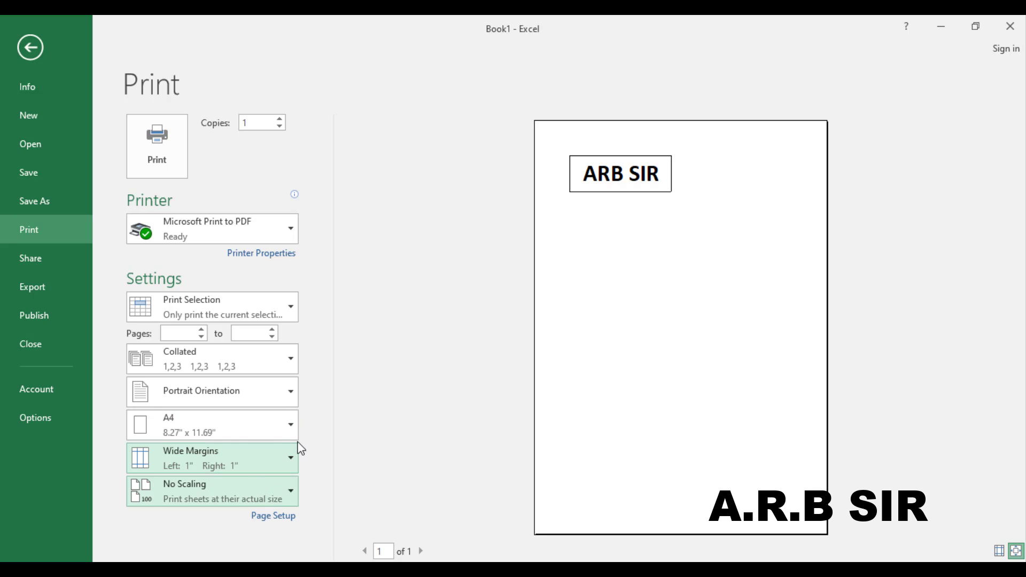
left_click(279, 459)
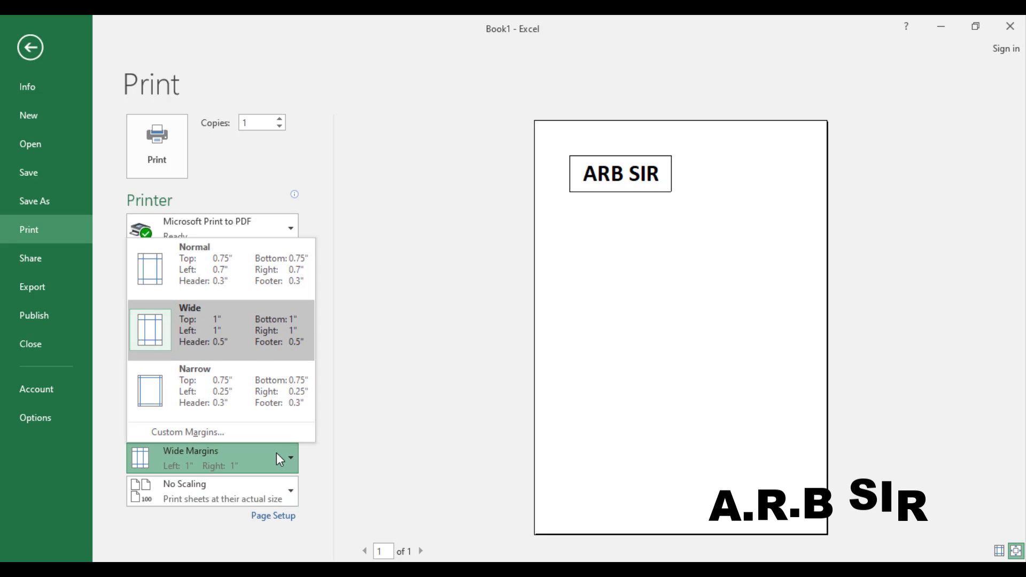
left_click(231, 278)
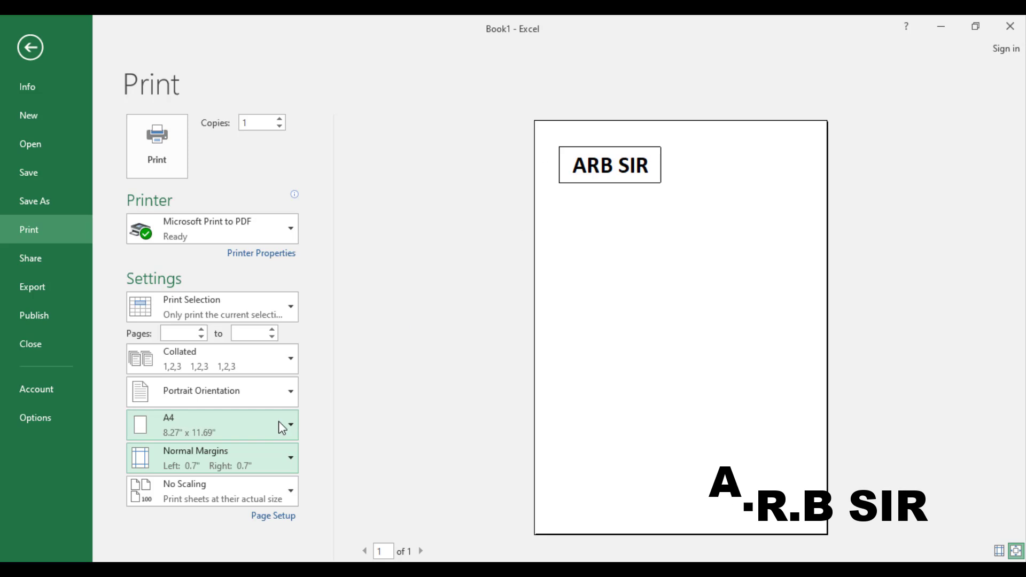
left_click(264, 457)
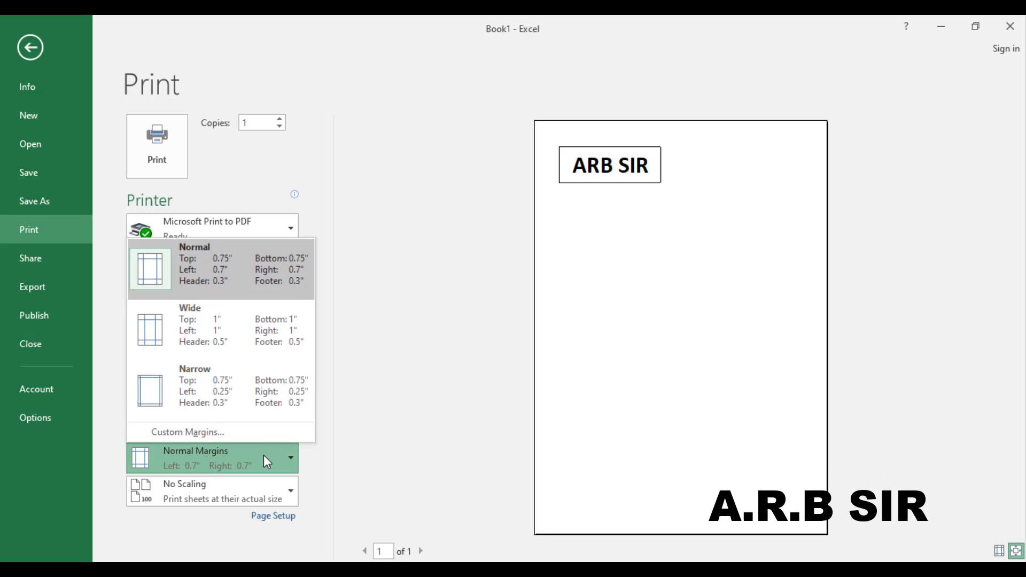
left_click(246, 407)
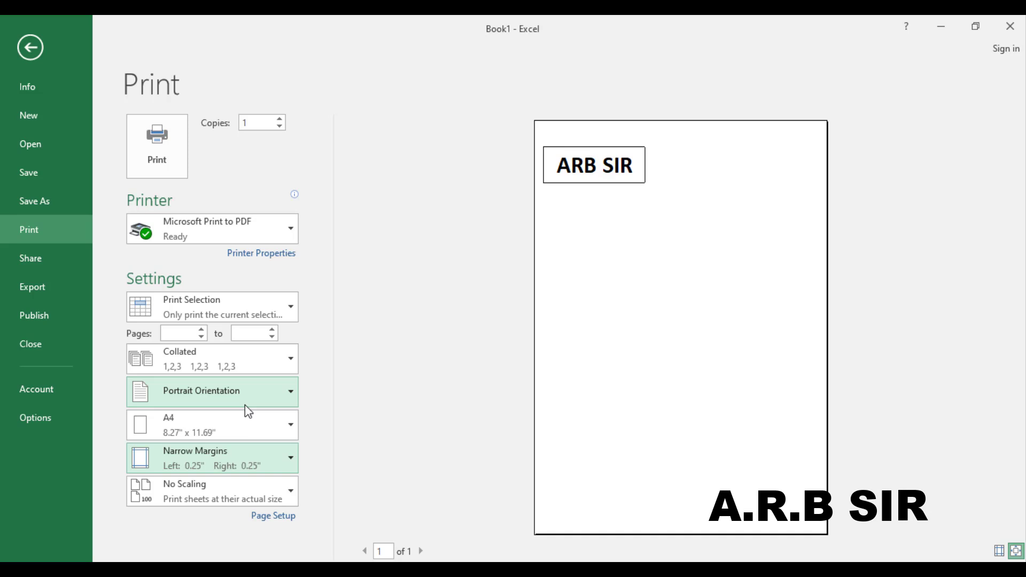
left_click(211, 494)
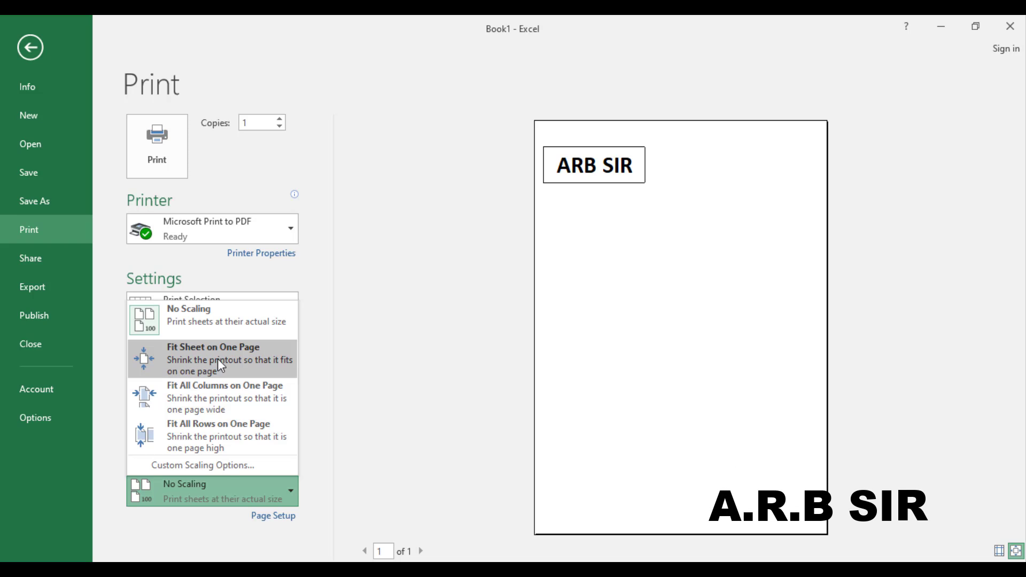
Step: Try Fit Sheet on One Page, revert scaling to No Scaling, and view Share options
left_click(229, 357)
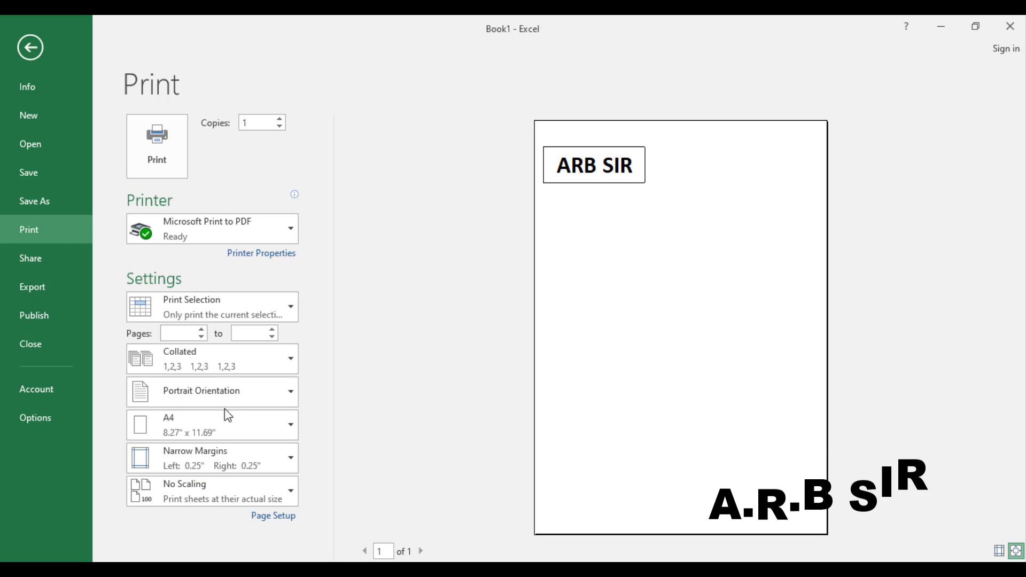
left_click(186, 488)
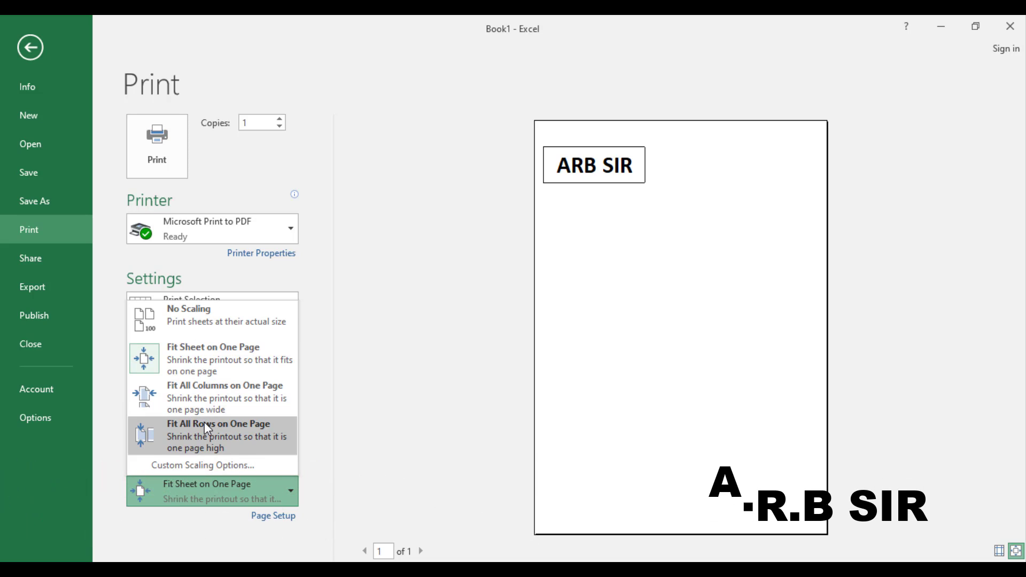
left_click(374, 392)
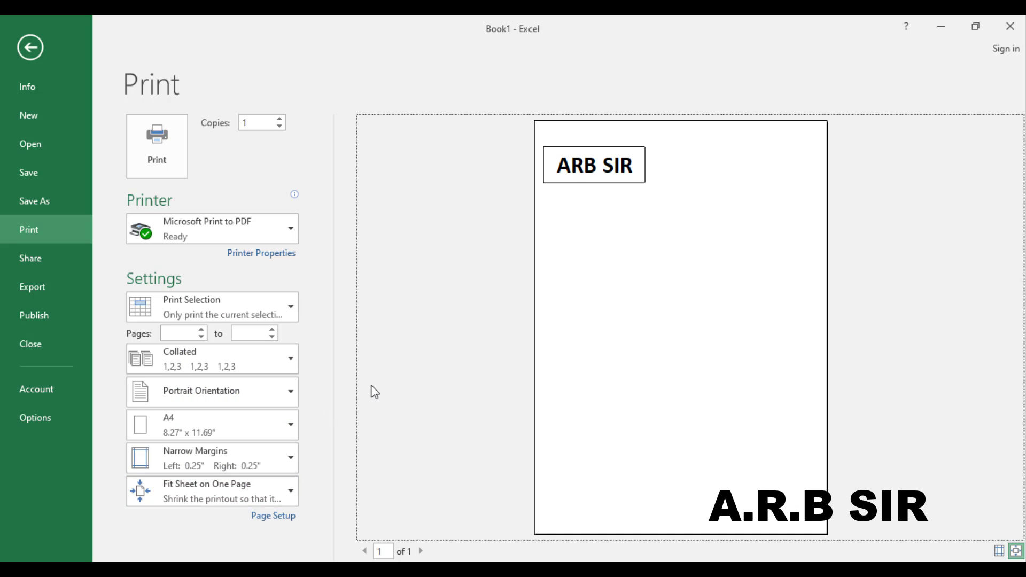
left_click(226, 485)
left_click(183, 320)
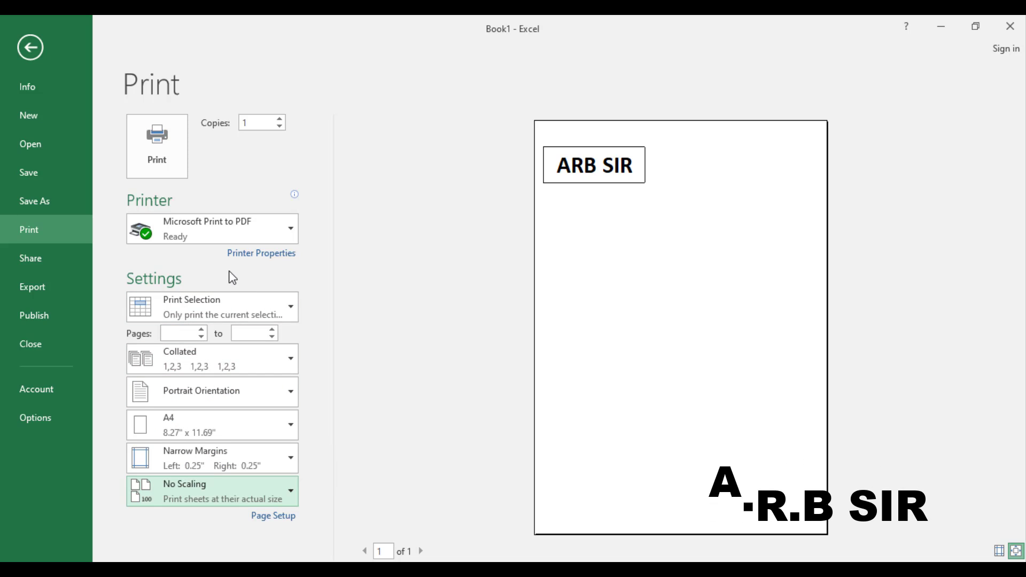
left_click(73, 261)
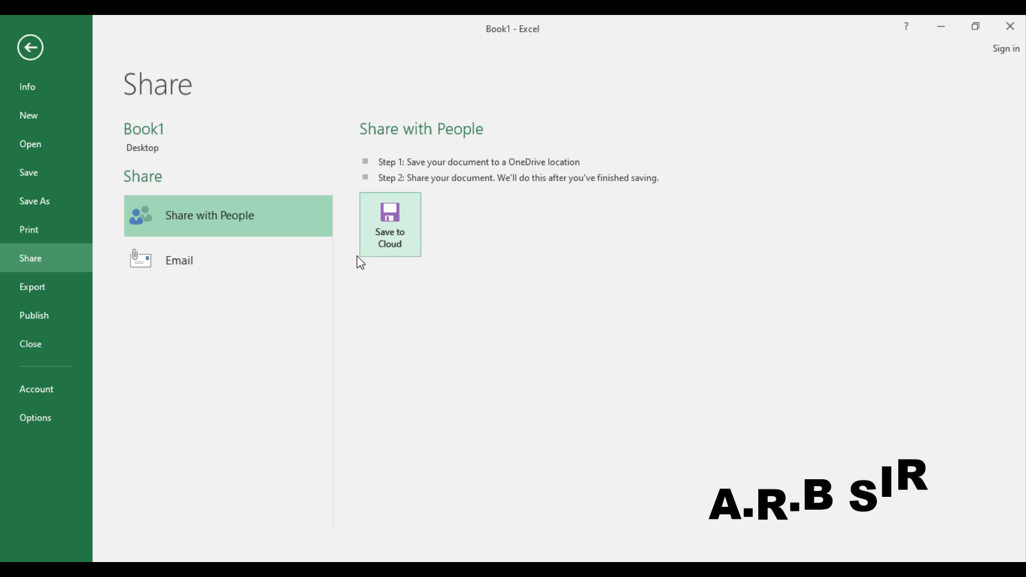
Step: Show the Email options: Send as Attachment, Send a Link, PDF, XPS, Internet Fax
left_click(259, 267)
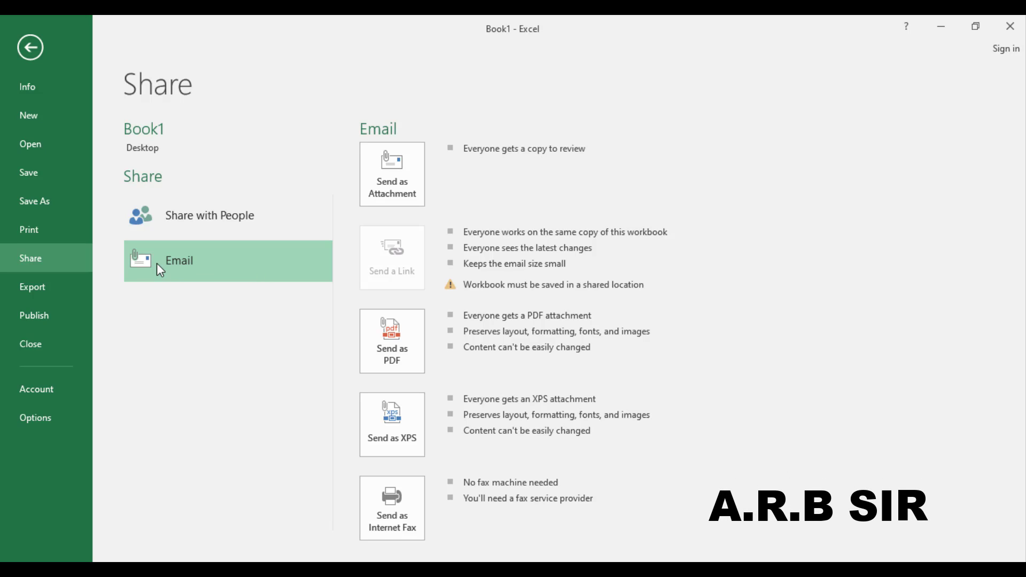
left_click(404, 196)
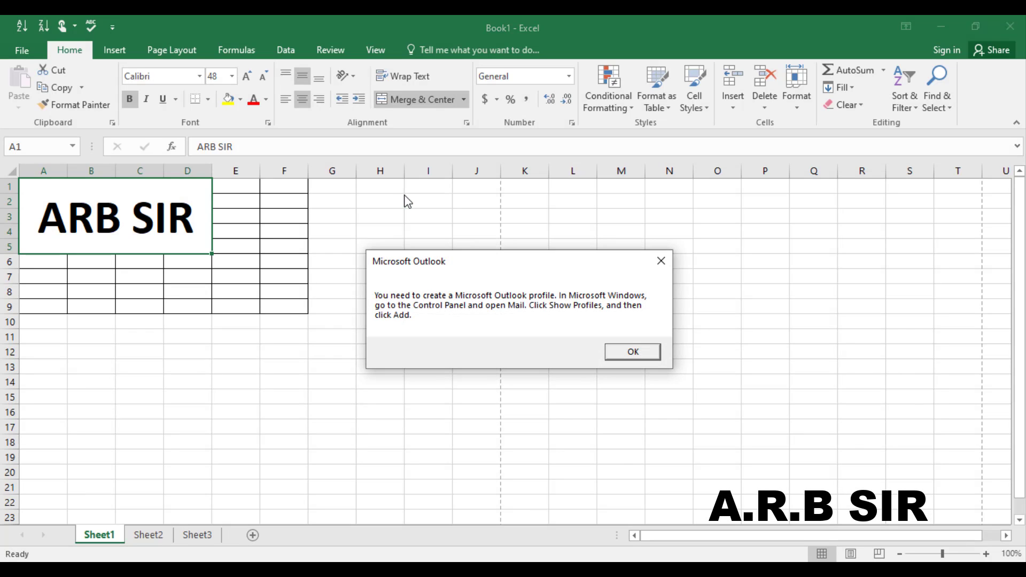
left_click(661, 261)
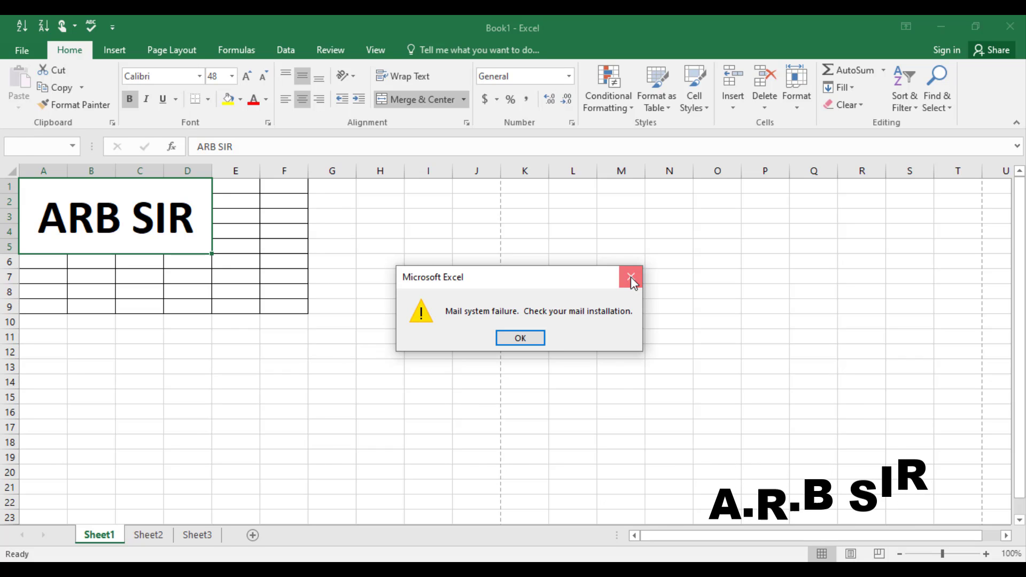
left_click(631, 276)
left_click(17, 54)
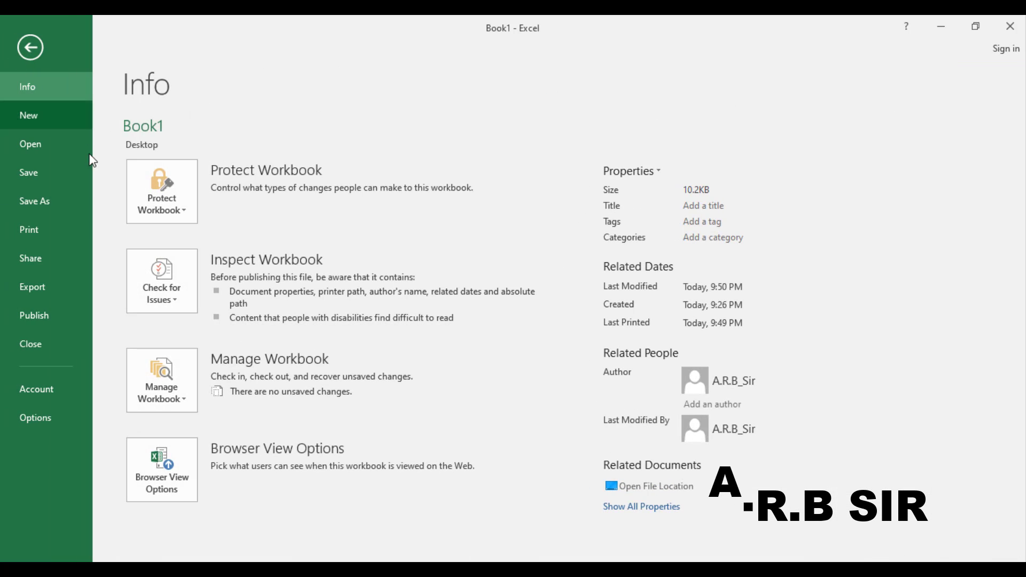
left_click(51, 268)
left_click(190, 261)
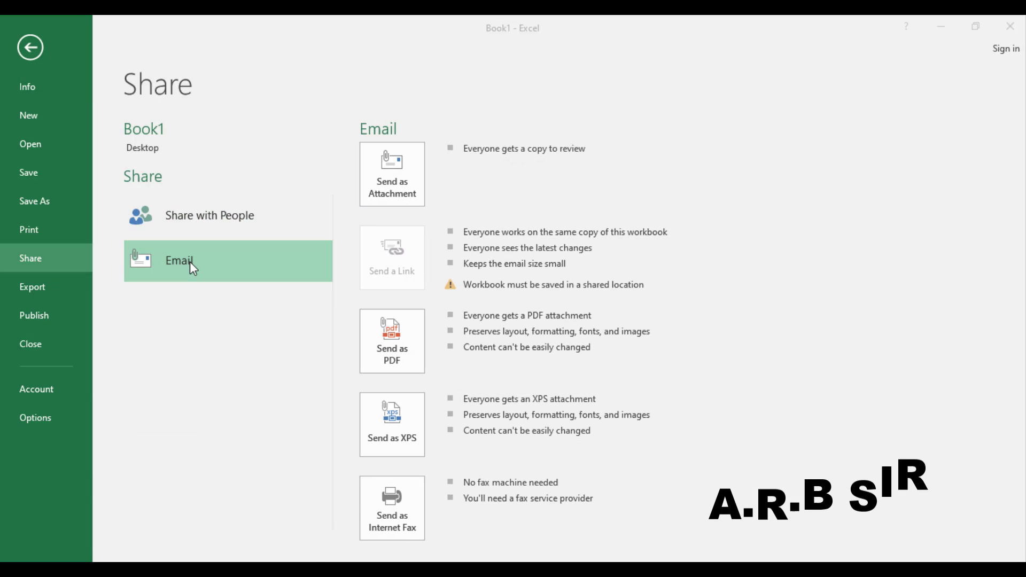
key("super+r")
type("outlo")
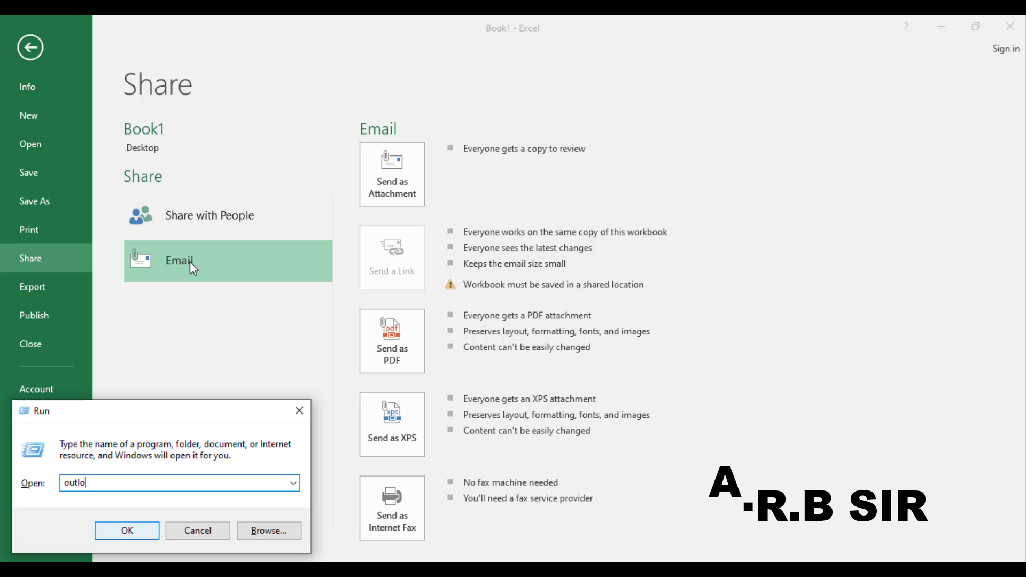
type("ok")
key("Return")
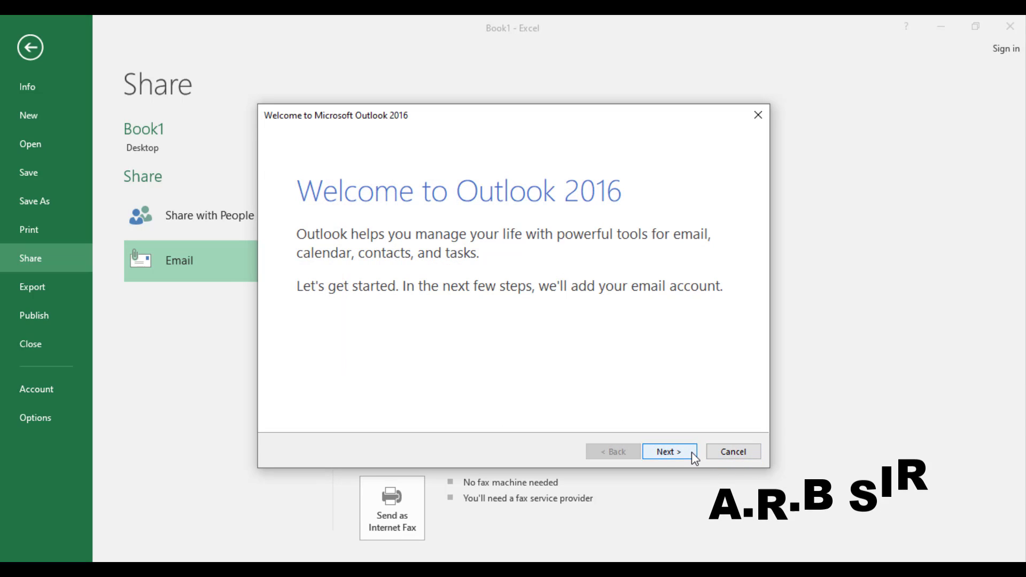
left_click(691, 453)
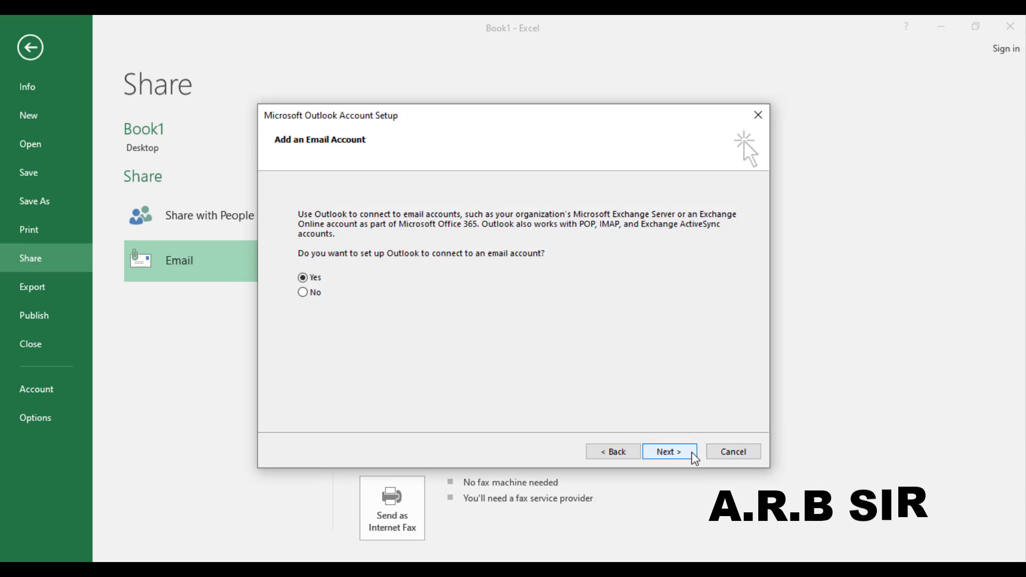
left_click(736, 454)
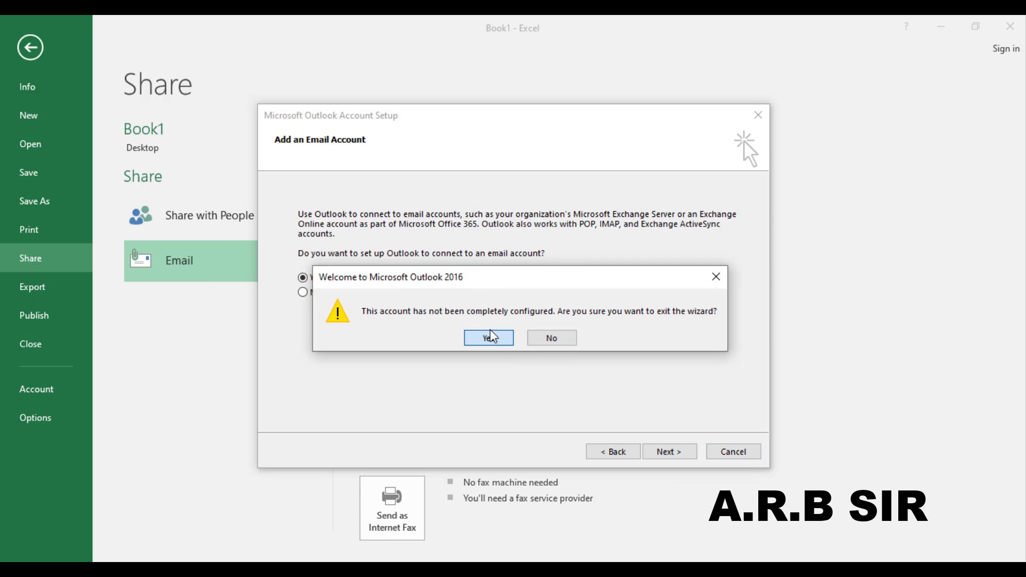
left_click(490, 335)
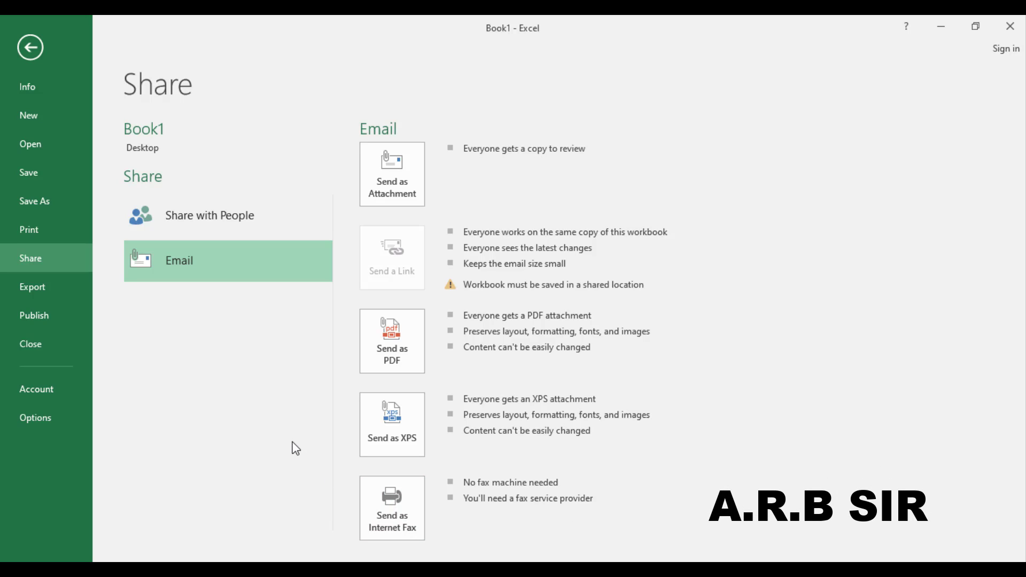
Step: Go to the Export page with Create PDF/XPS Document selected
left_click(53, 287)
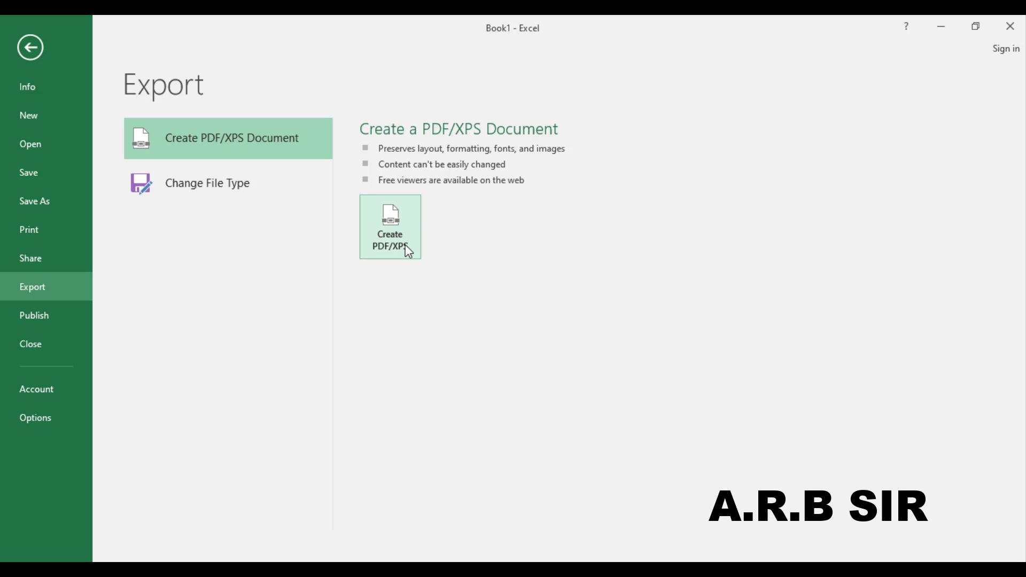
Step: Publish Book1 as a PDF file to the Desktop
left_click(406, 202)
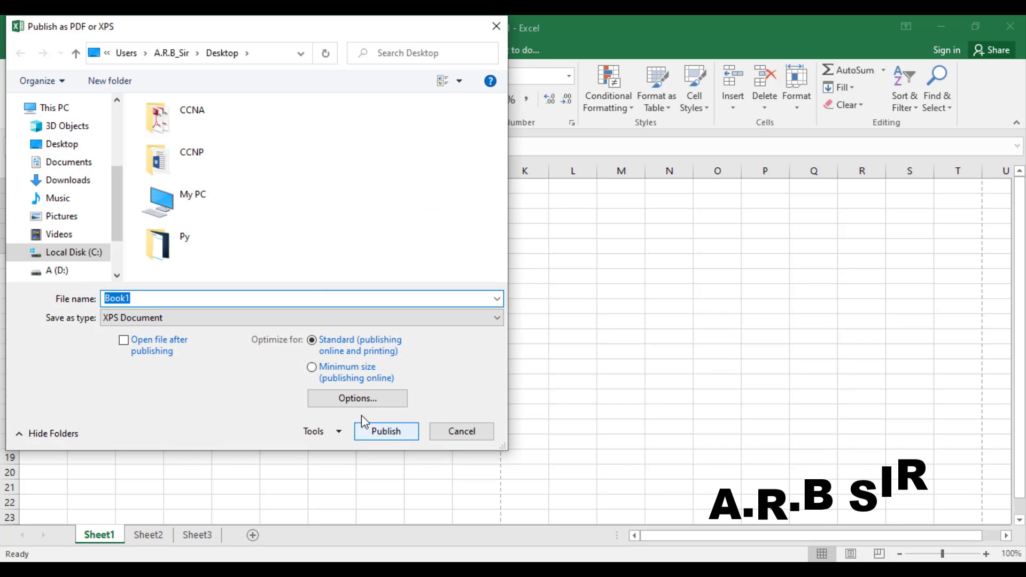
left_click(166, 319)
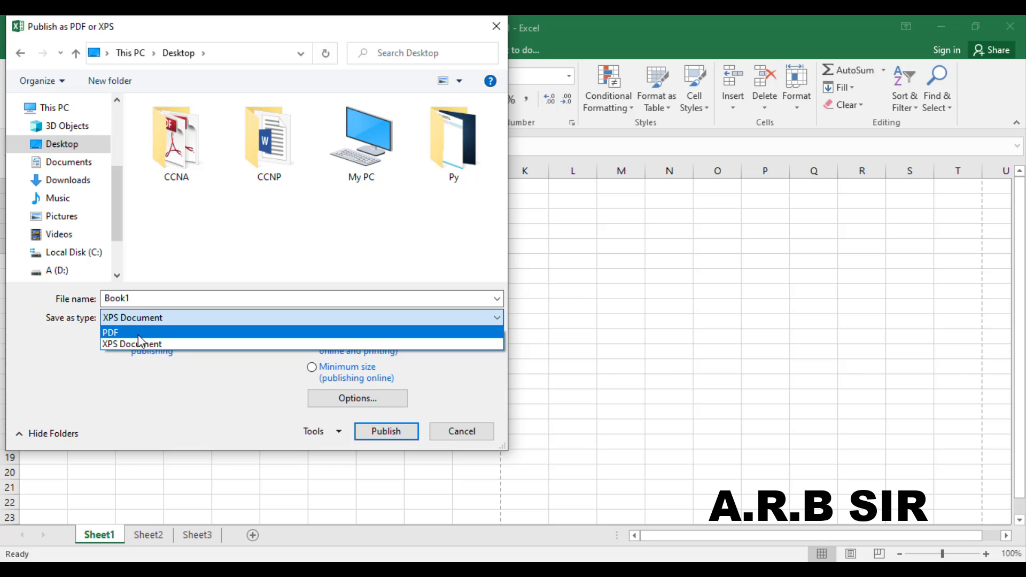
left_click(148, 334)
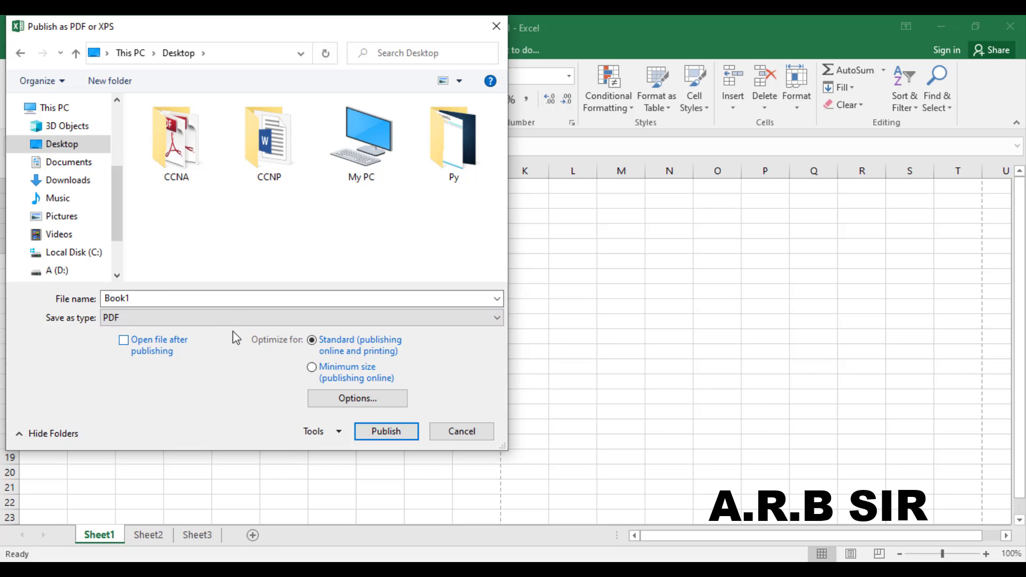
left_click(216, 317)
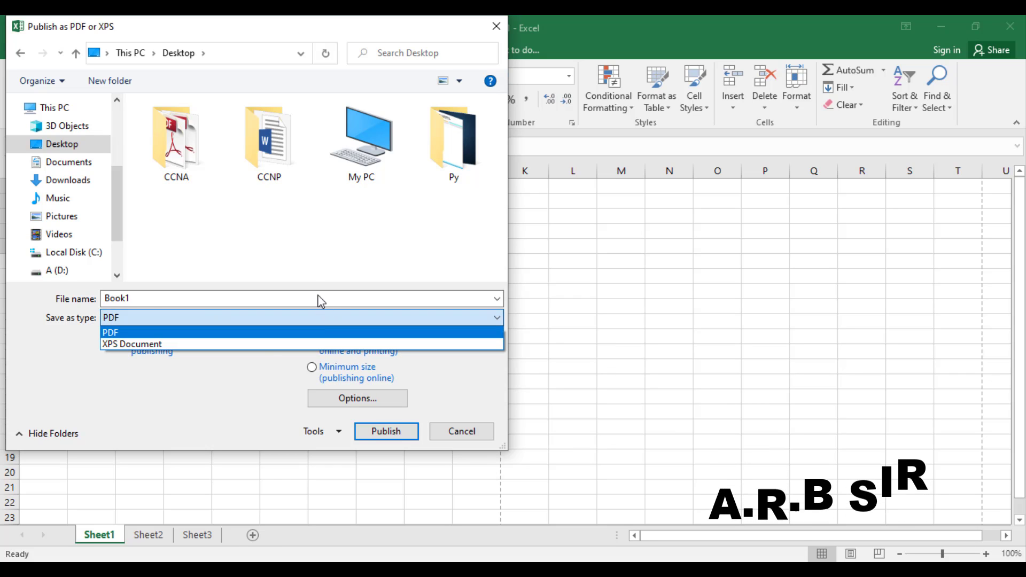
left_click(308, 249)
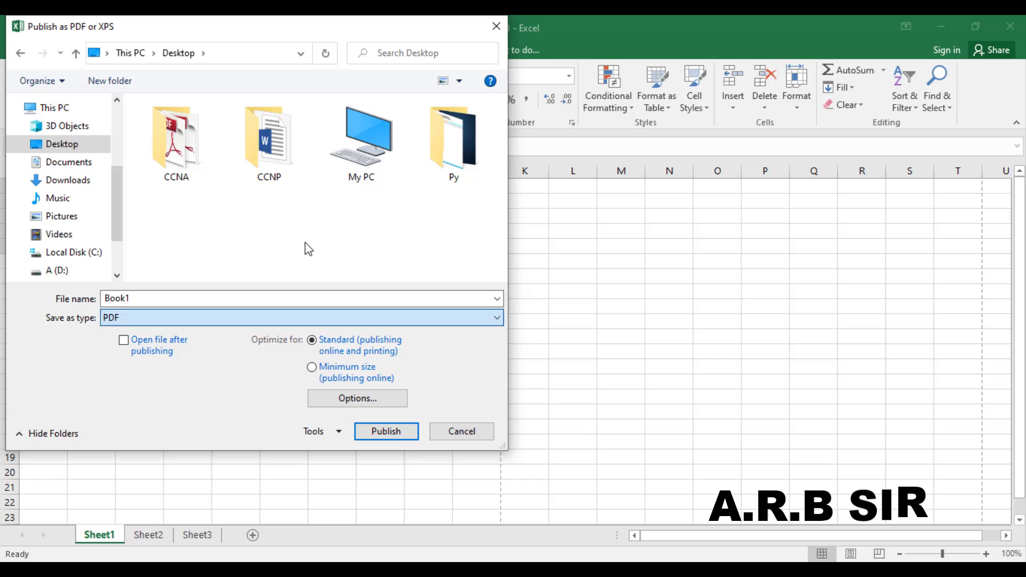
left_click(393, 437)
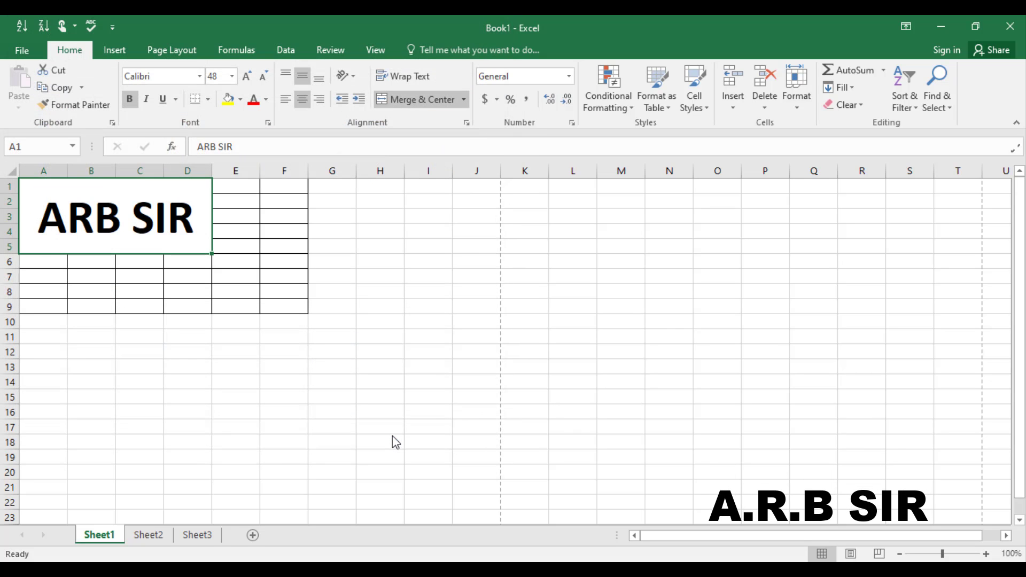
Step: Refresh the desktop and drag the new Book1 PDF beside the Book1 Excel workbook
key("super+d")
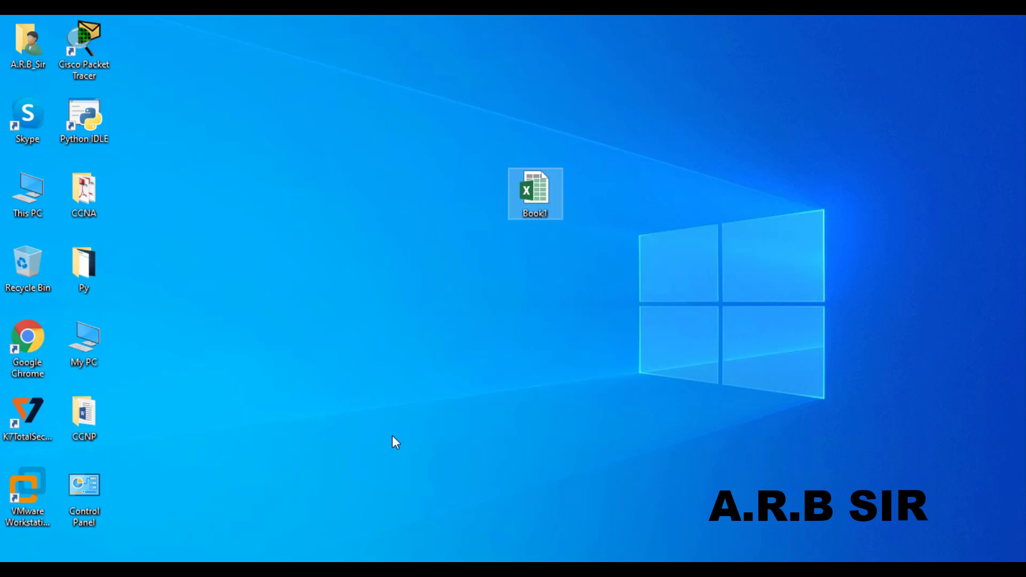
left_click(392, 436)
right_click(393, 436)
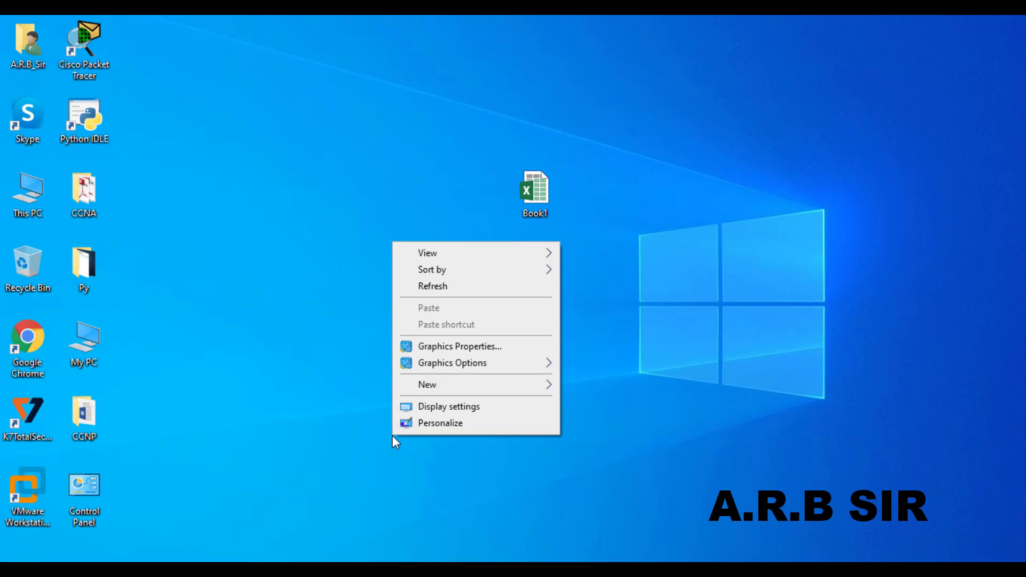
left_click(410, 288)
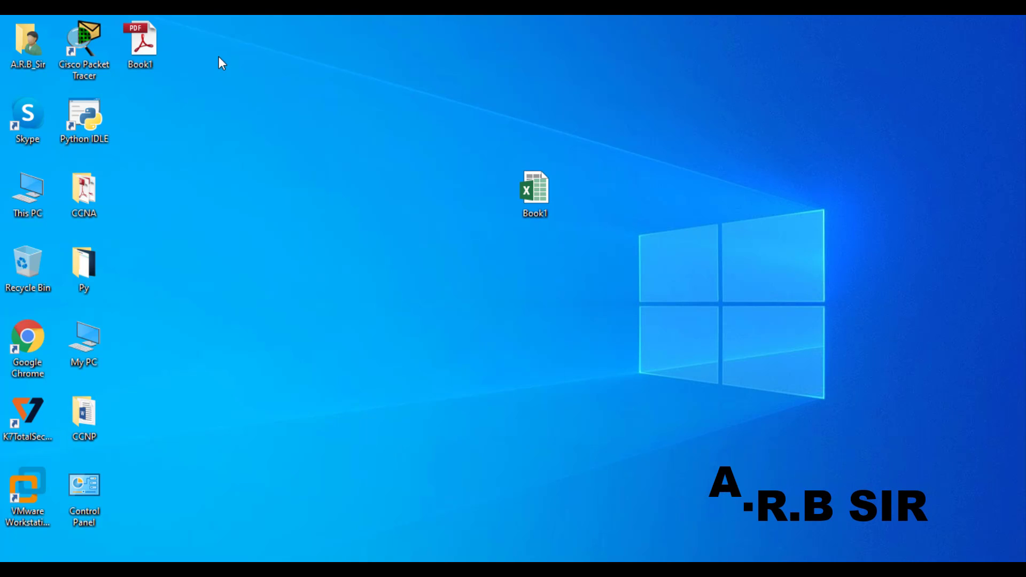
left_click_drag(142, 47, 433, 225)
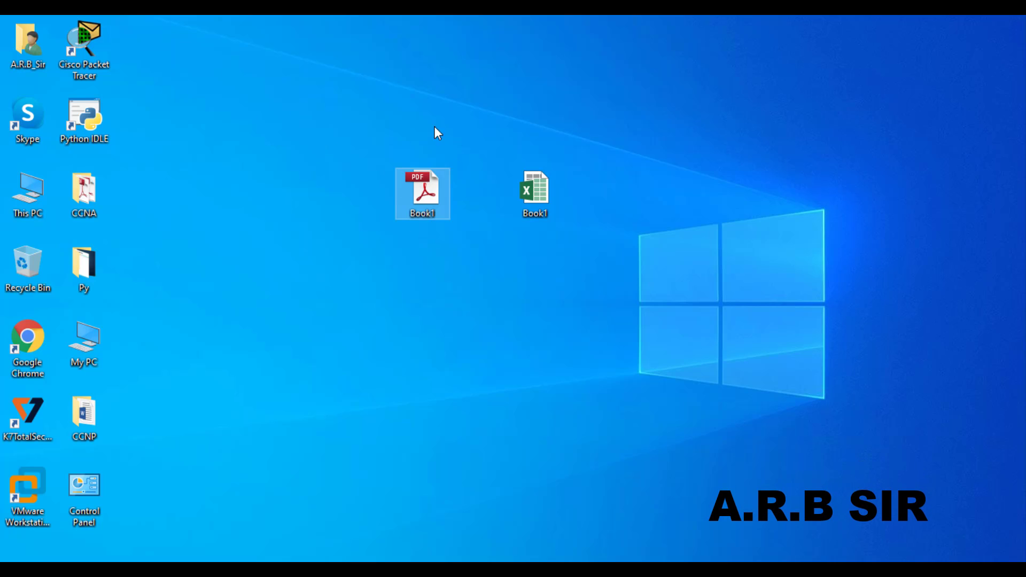
Step: Open Book1.pdf in Adobe Reader to check the bordered ARB SIR table, then close it
double_click(429, 207)
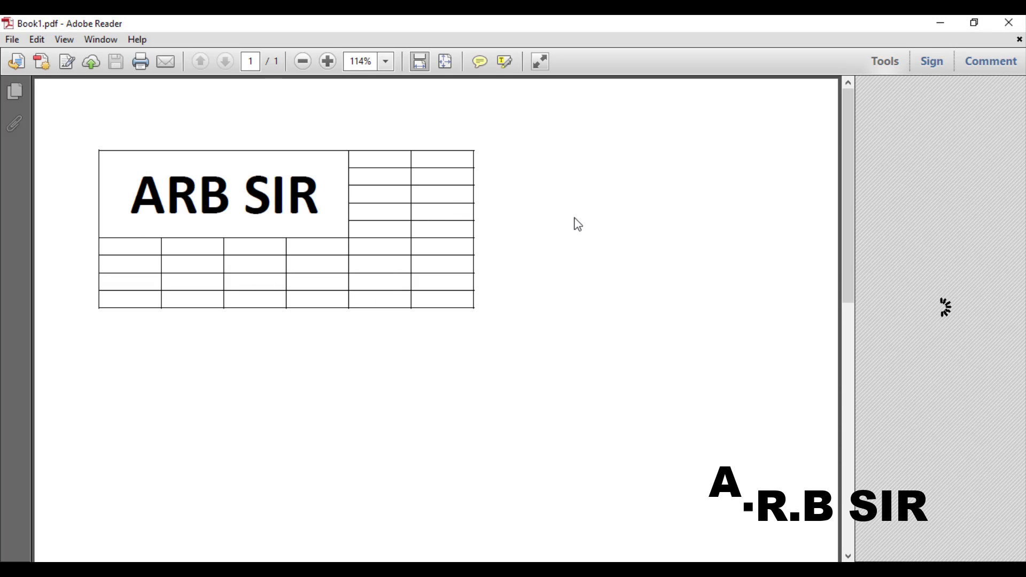
left_click(1008, 23)
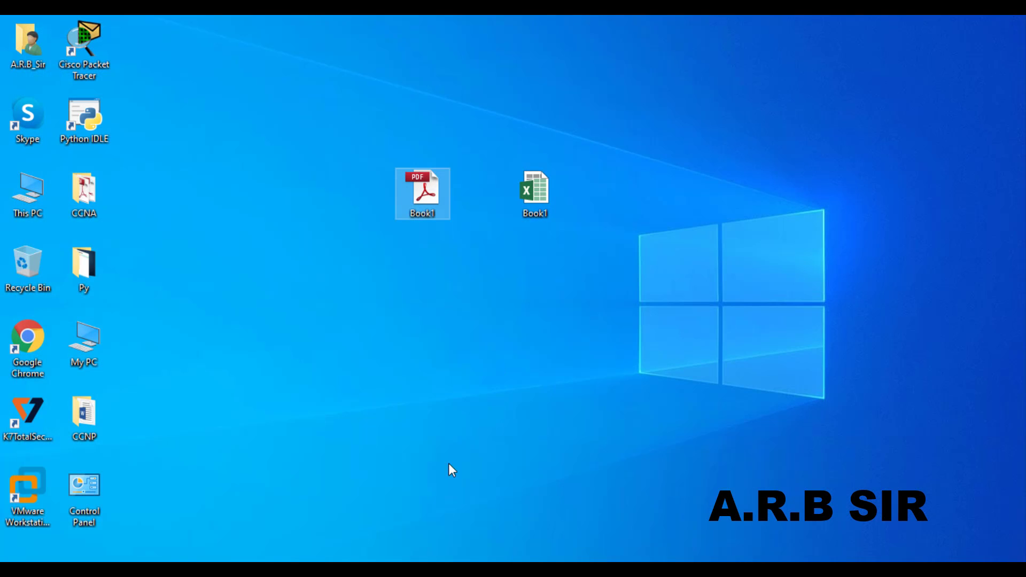
Step: Publish Book1 from Excel as an XPS Document to the Desktop
mouse_move(422, 570)
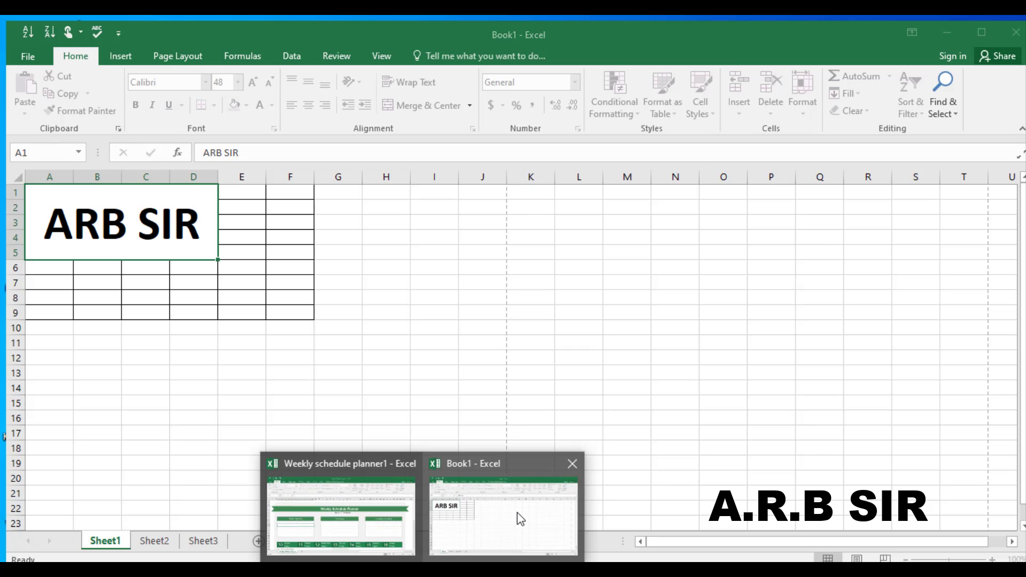
left_click(520, 518)
left_click(26, 53)
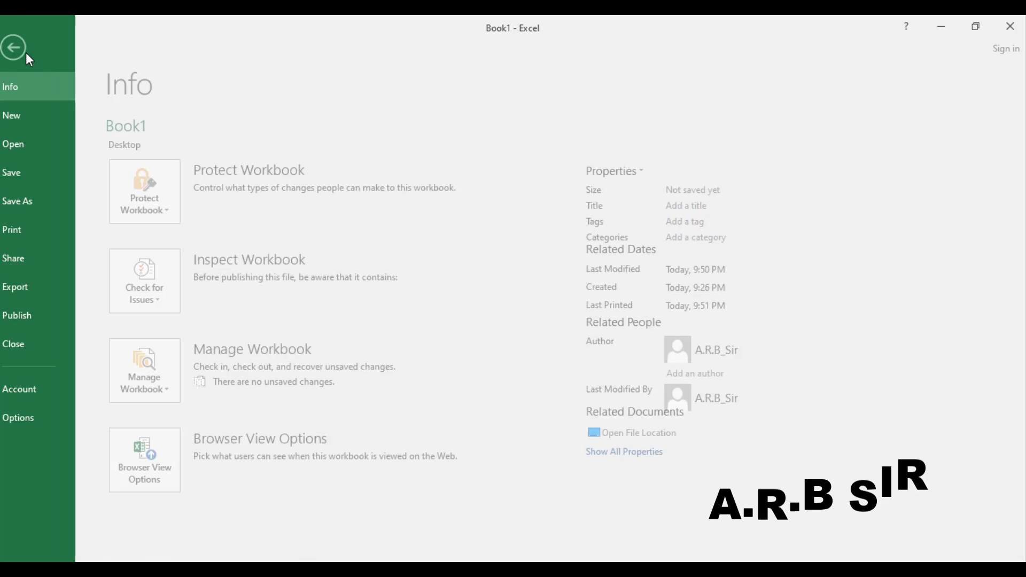
left_click(46, 285)
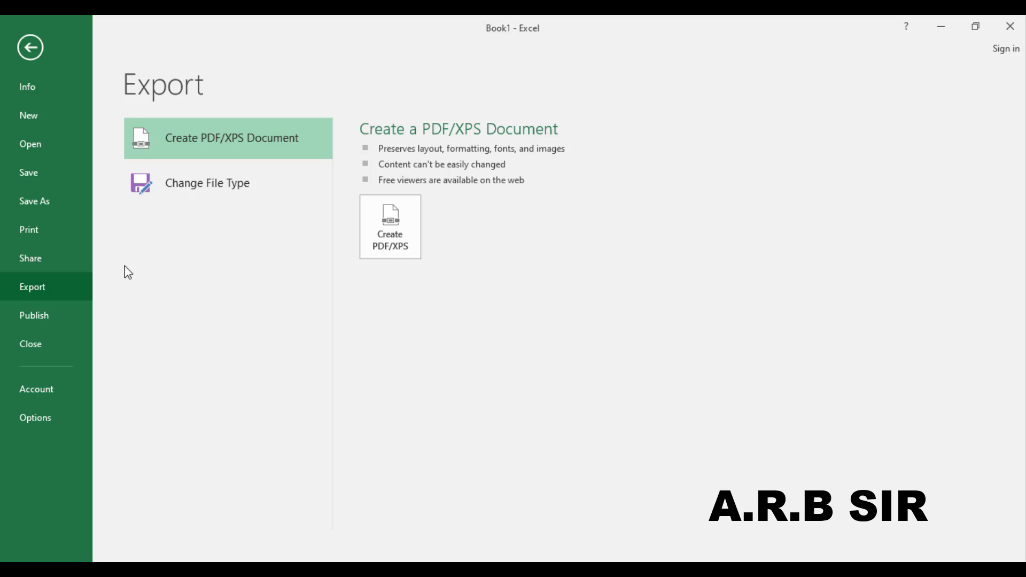
left_click(406, 235)
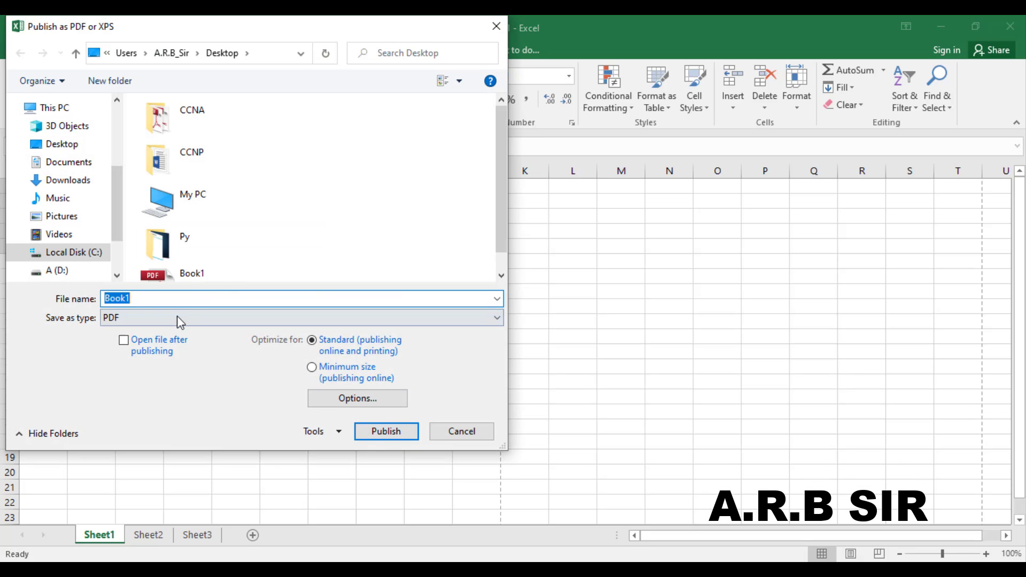
left_click(177, 318)
left_click(144, 344)
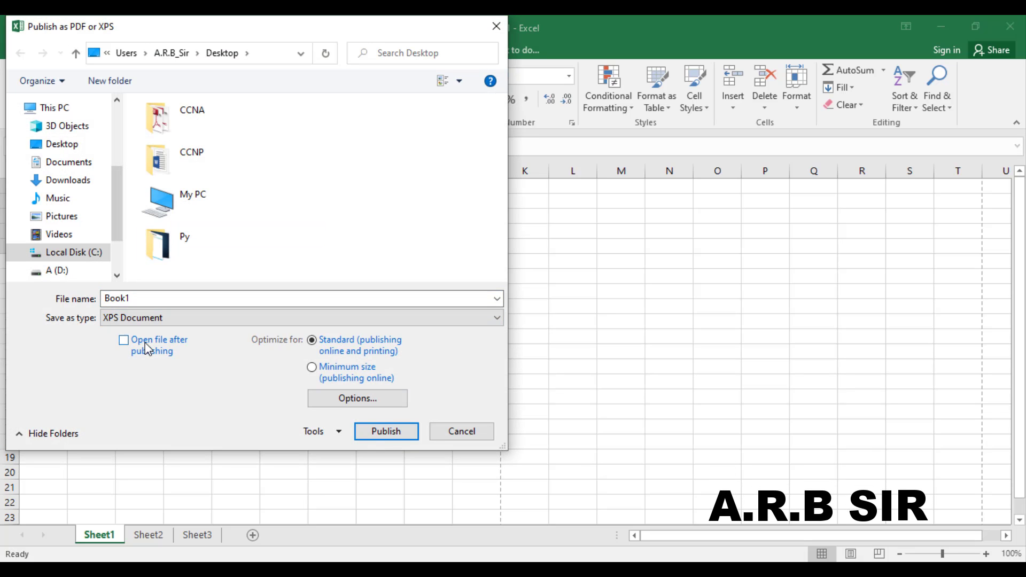
left_click(75, 146)
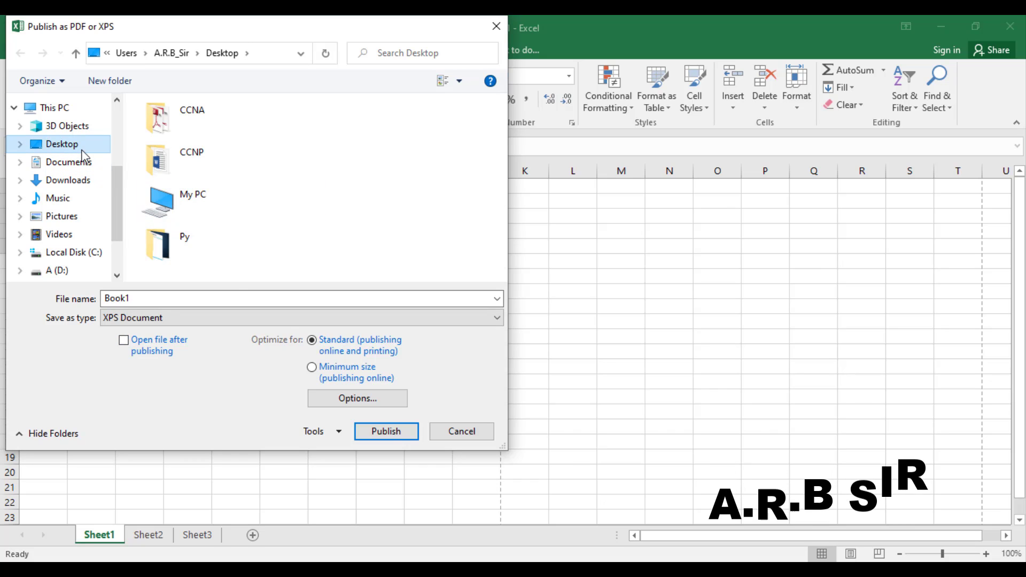
left_click(391, 436)
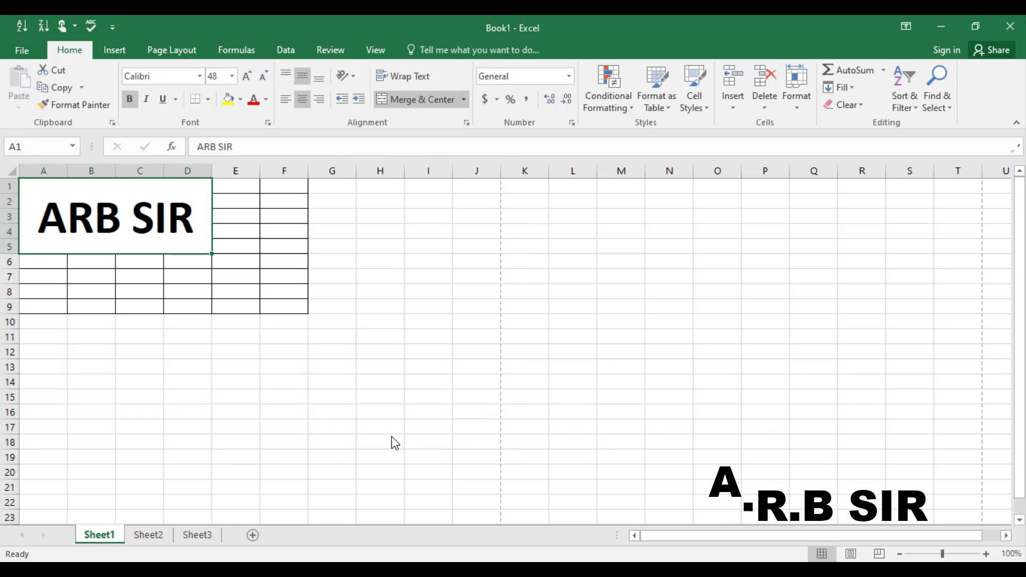
Step: Refresh the desktop and place the new Book1 XPS file below-left of the other Book1 icons
key("super+d")
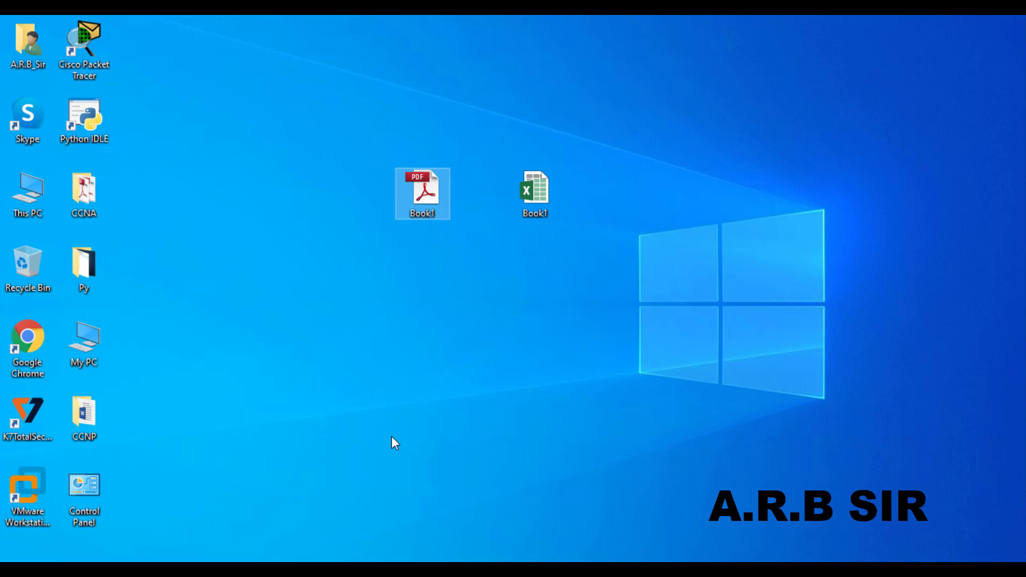
left_click(391, 438)
right_click(391, 437)
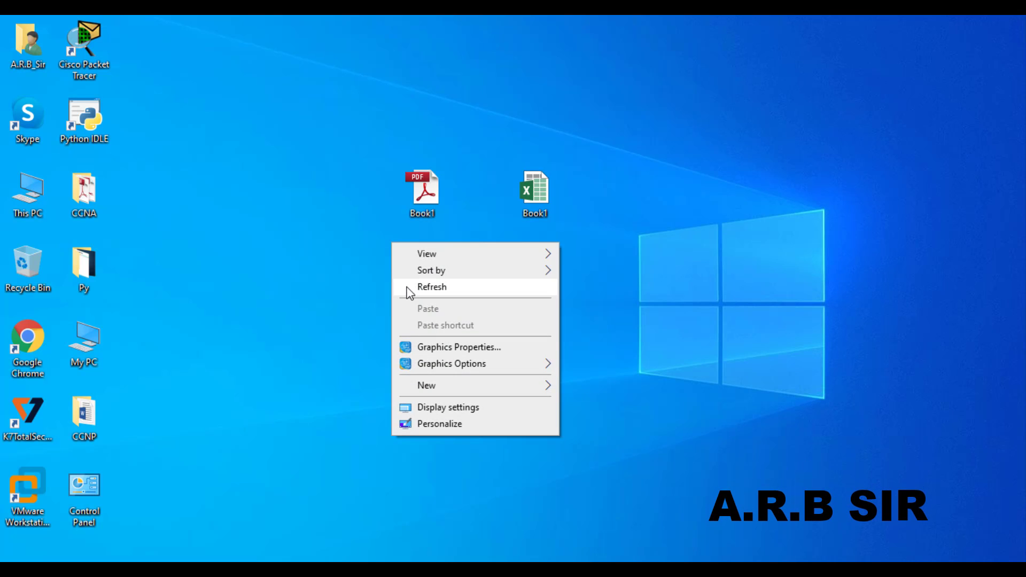
left_click(422, 287)
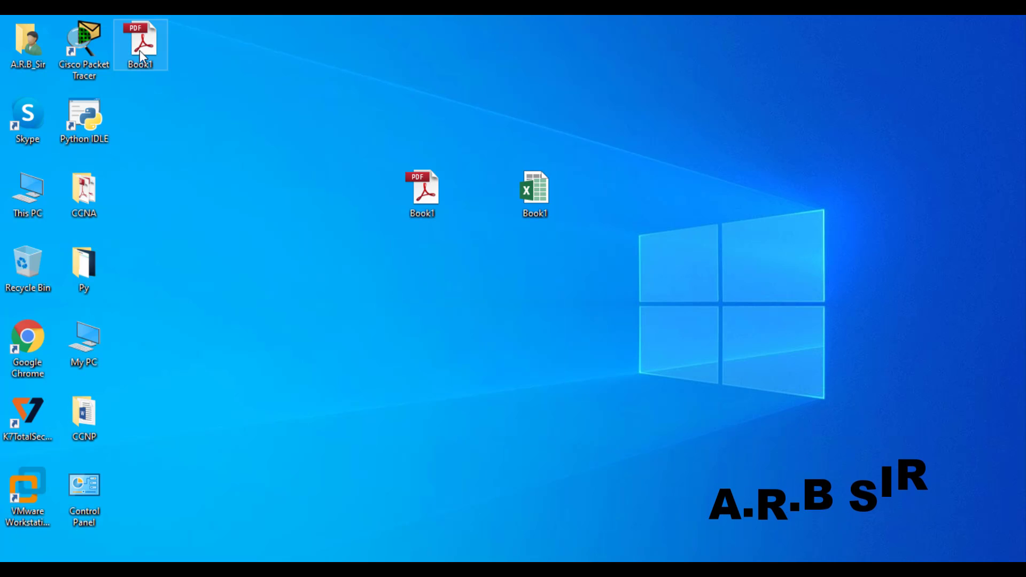
left_click_drag(141, 53, 455, 308)
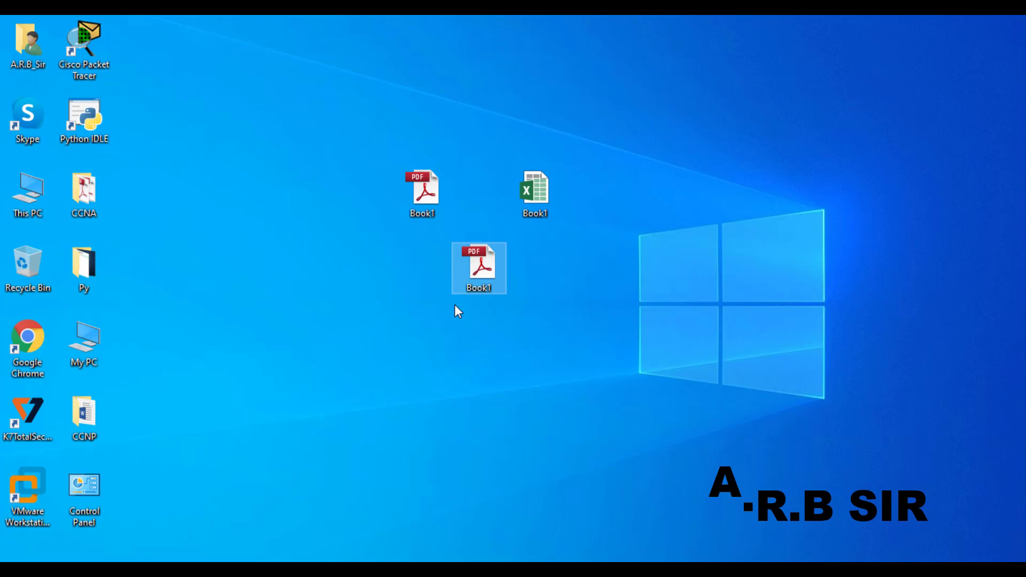
left_click_drag(489, 275, 386, 273)
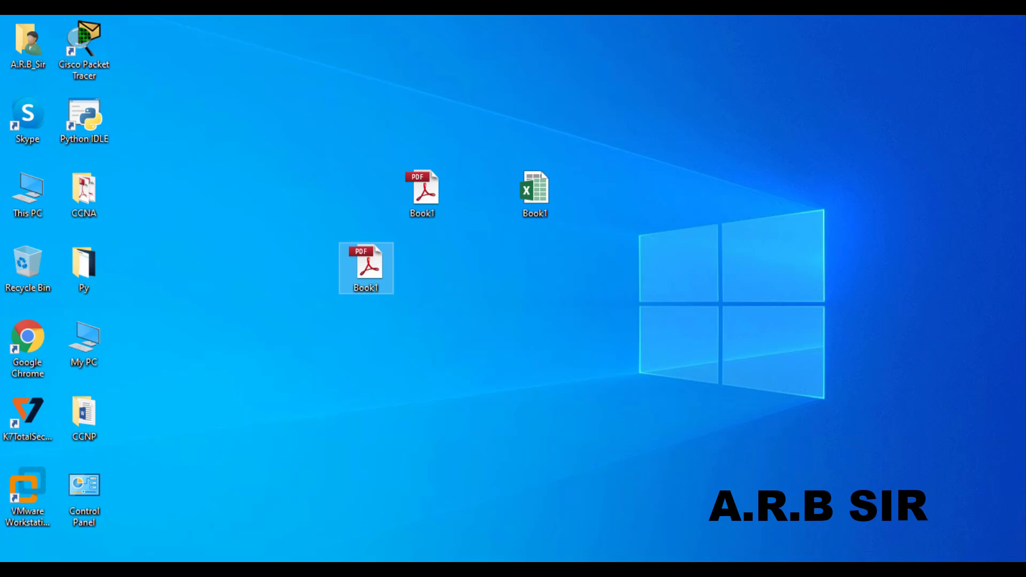
Step: Browse Save As to Desktop with Excel Workbook type, cancel without saving, then view Publish options
mouse_move(428, 560)
left_click(460, 514)
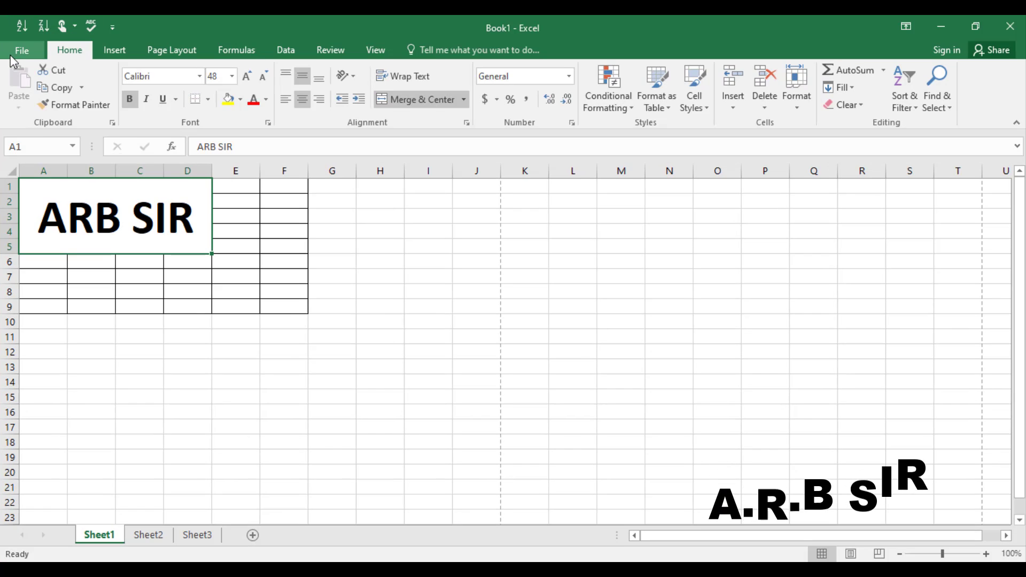
left_click(12, 52)
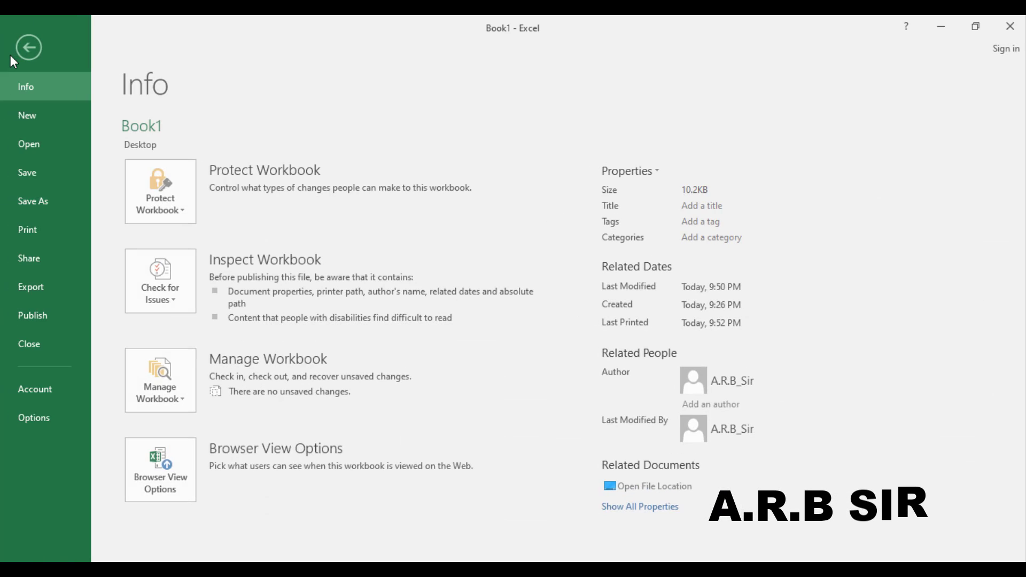
left_click(45, 190)
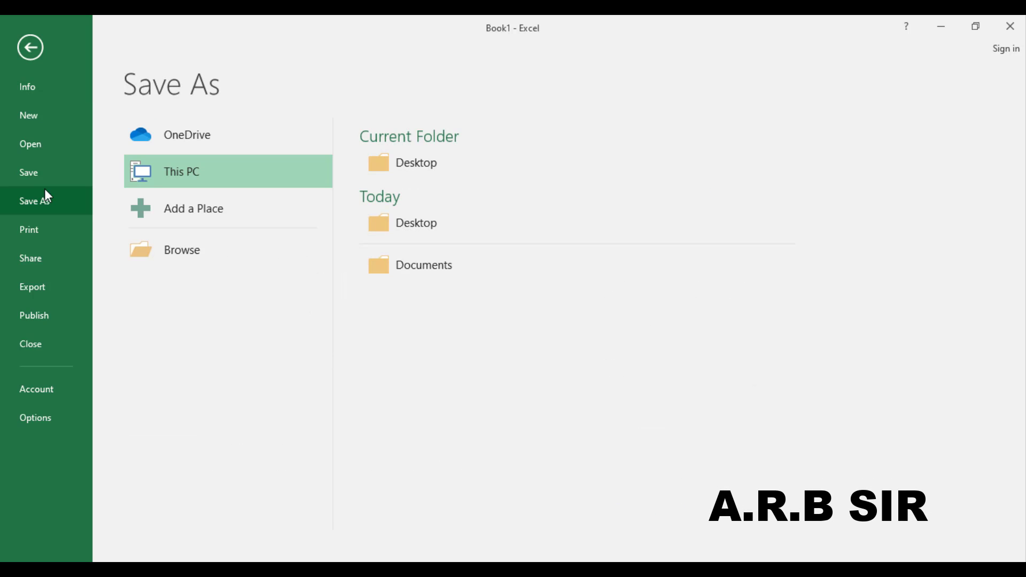
left_click(167, 242)
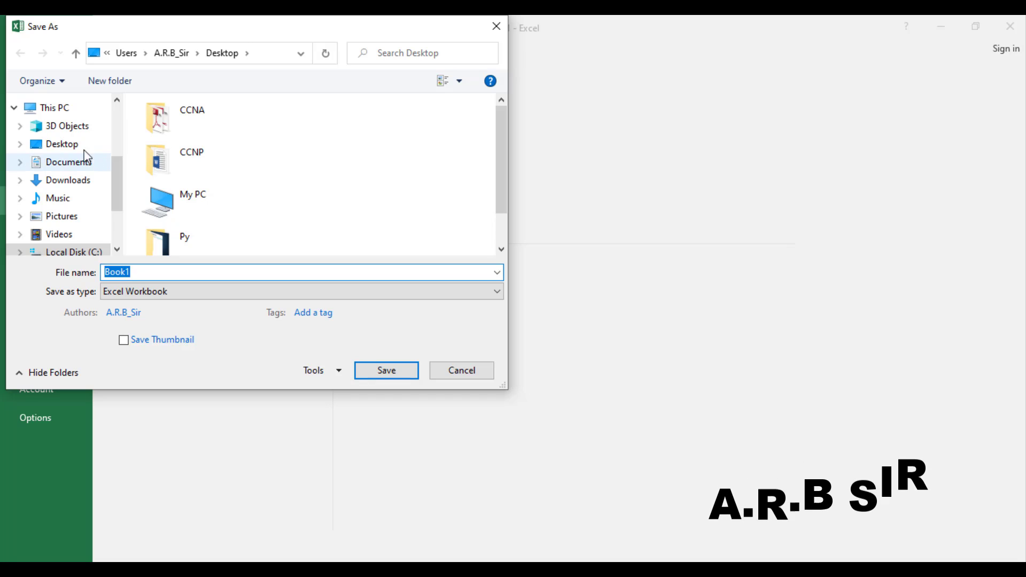
left_click(81, 146)
left_click(196, 292)
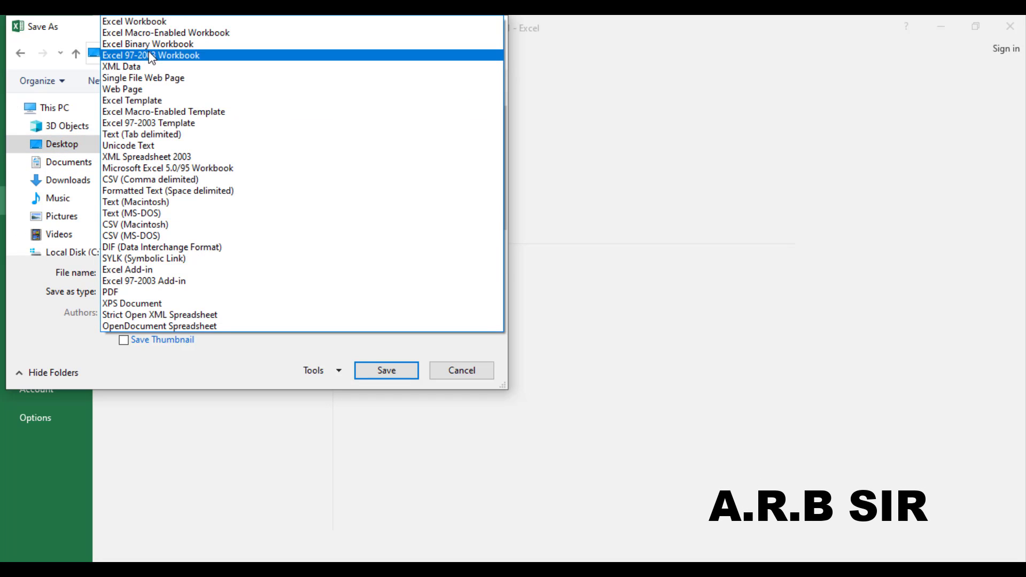
left_click(460, 370)
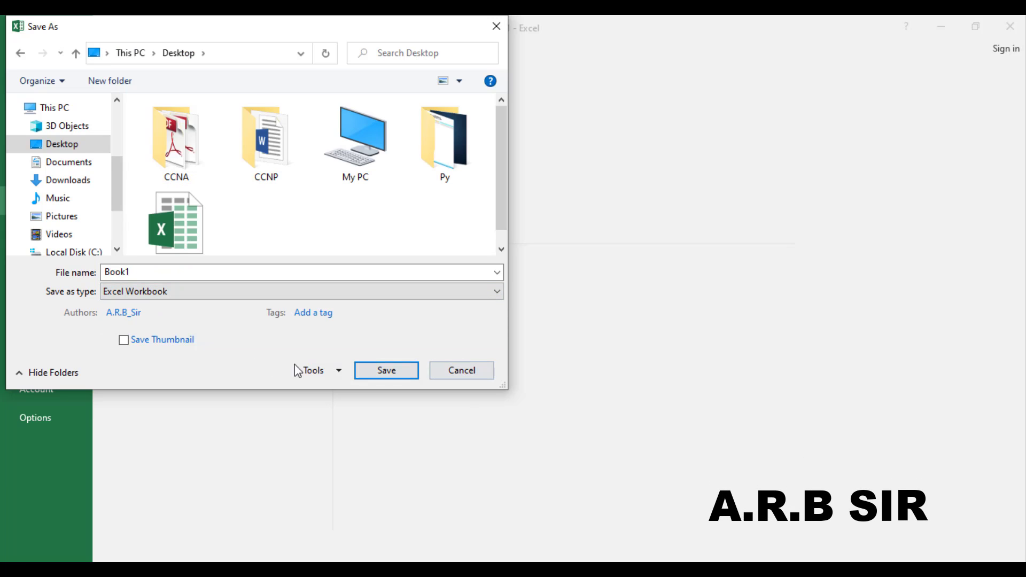
left_click(474, 377)
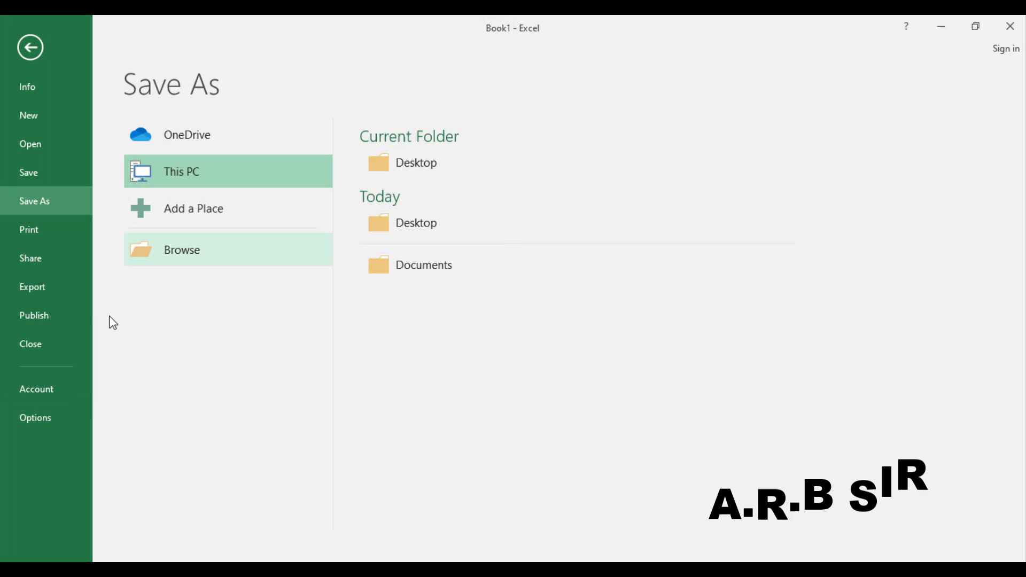
left_click(53, 320)
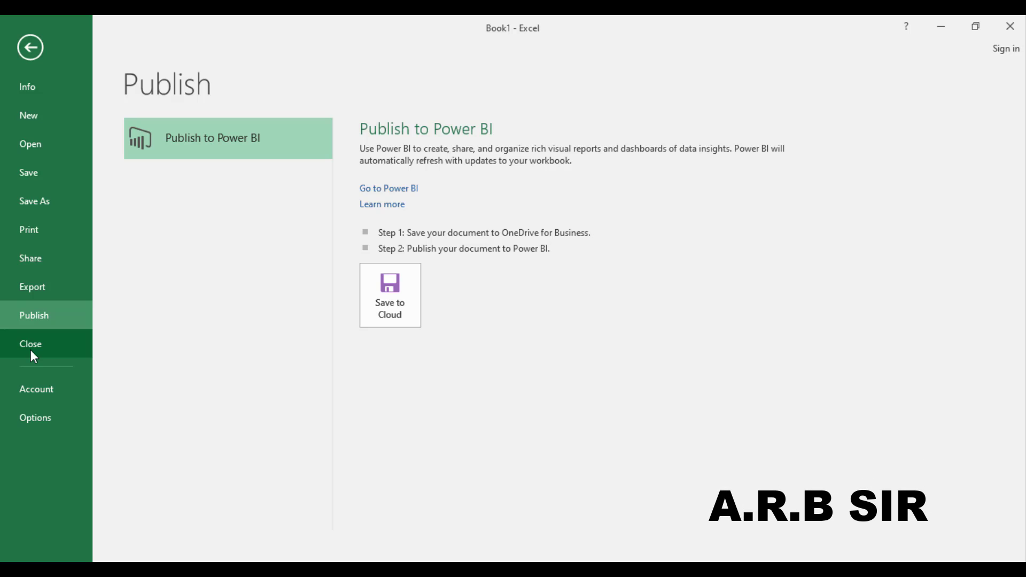
Step: Close Book1, bringing up the prompt to save changes to Book1.xlsx
left_click(30, 353)
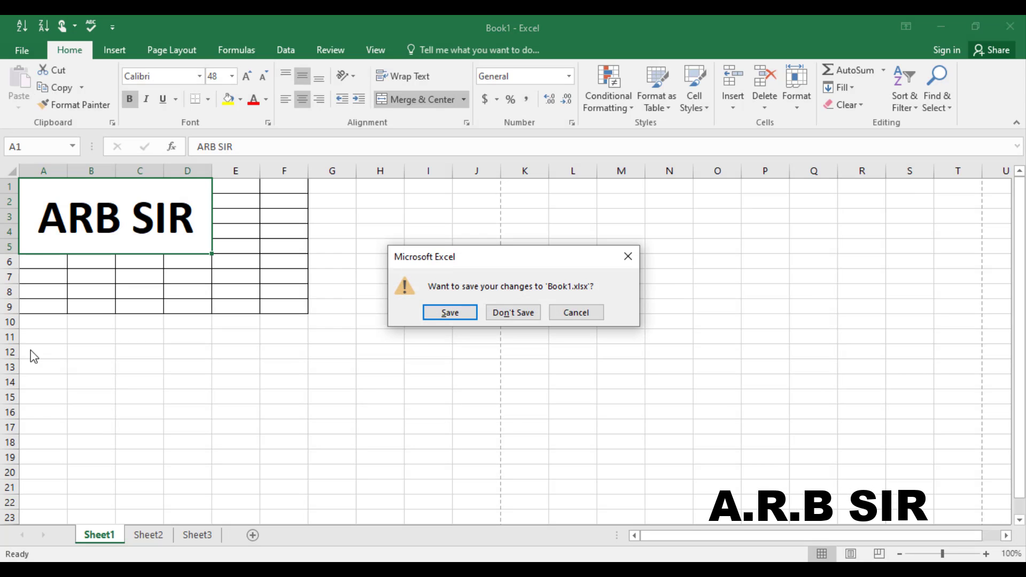
Step: Save Book1's changes, refresh the desktop, and reopen Book1 to show the bordered ARB SIR table
left_click(466, 317)
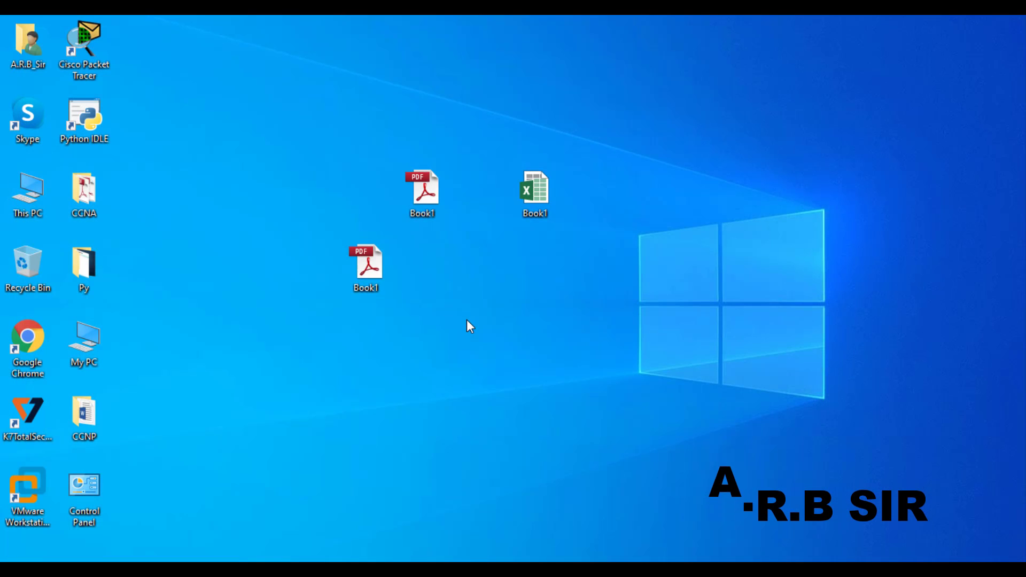
right_click(467, 320)
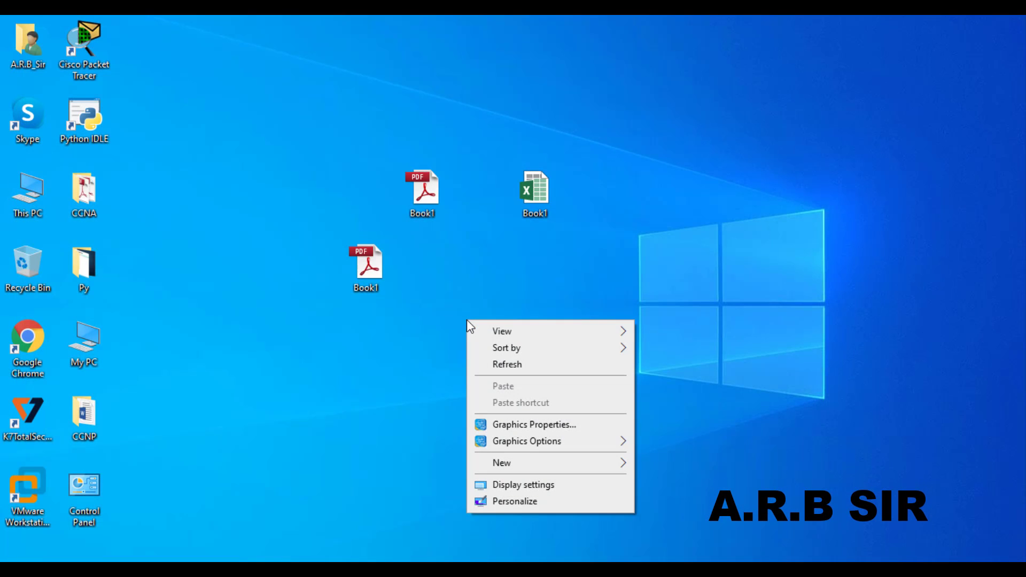
left_click(495, 364)
double_click(537, 197)
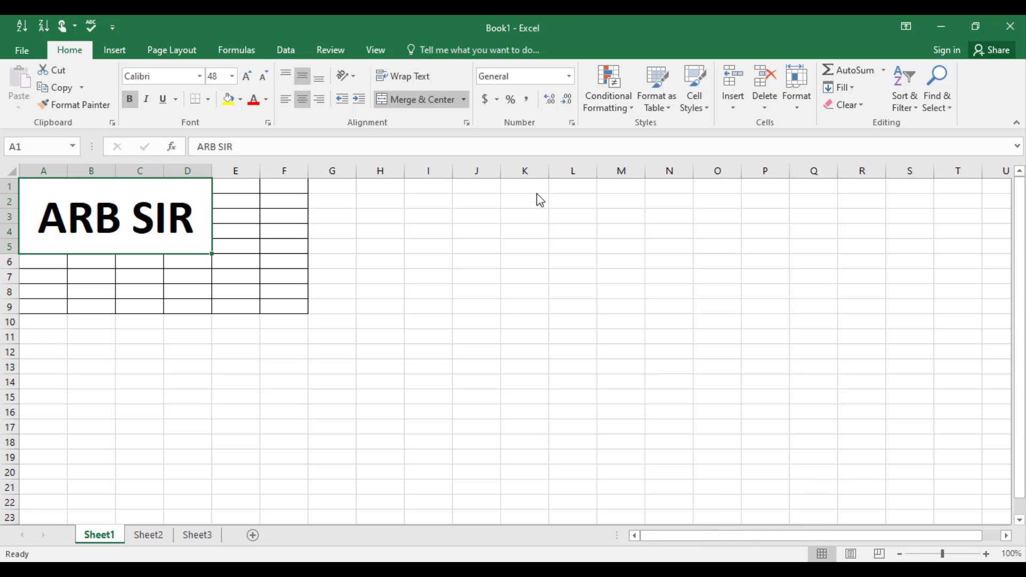
left_click(17, 49)
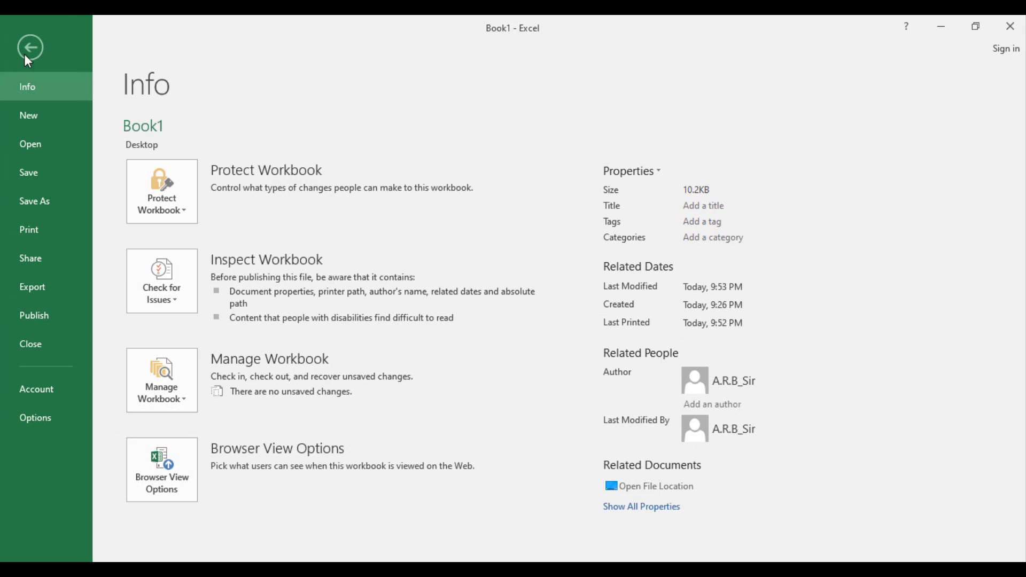
left_click(27, 54)
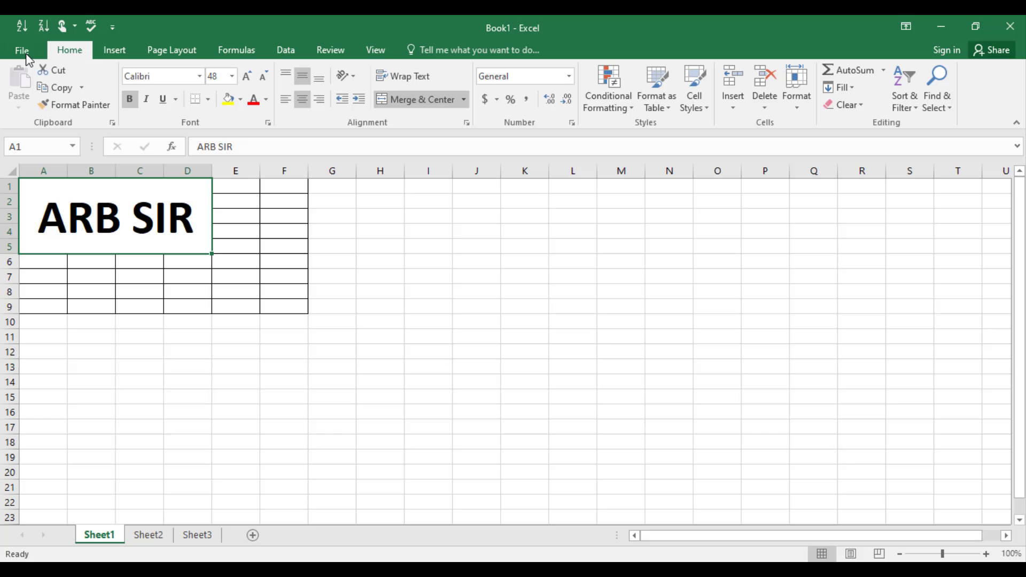